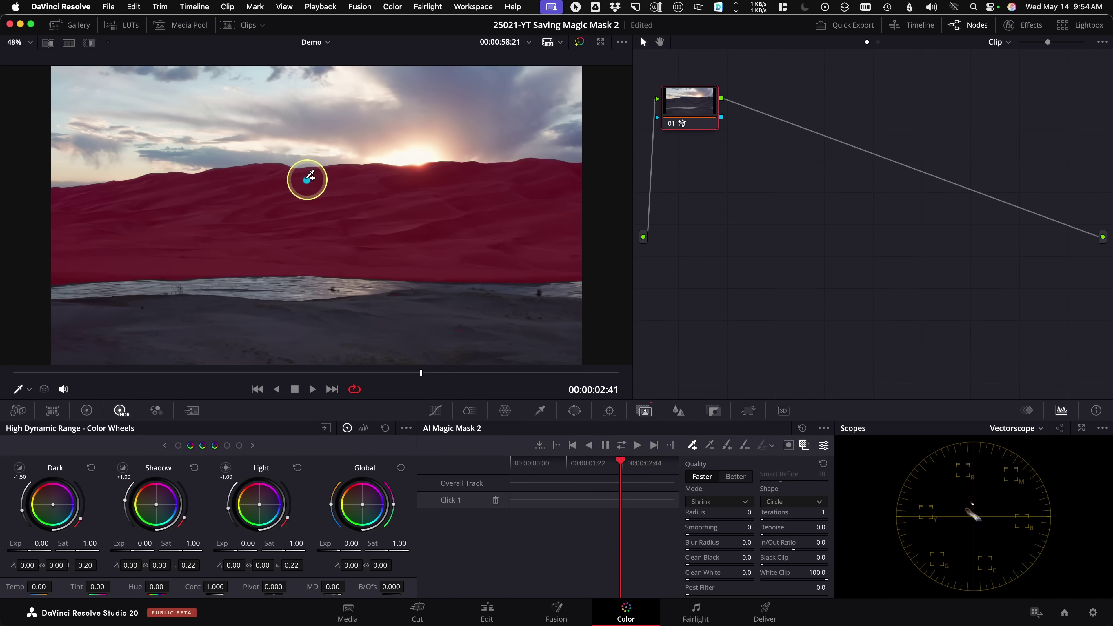
scroll(309, 176, up, 10)
click(738, 477)
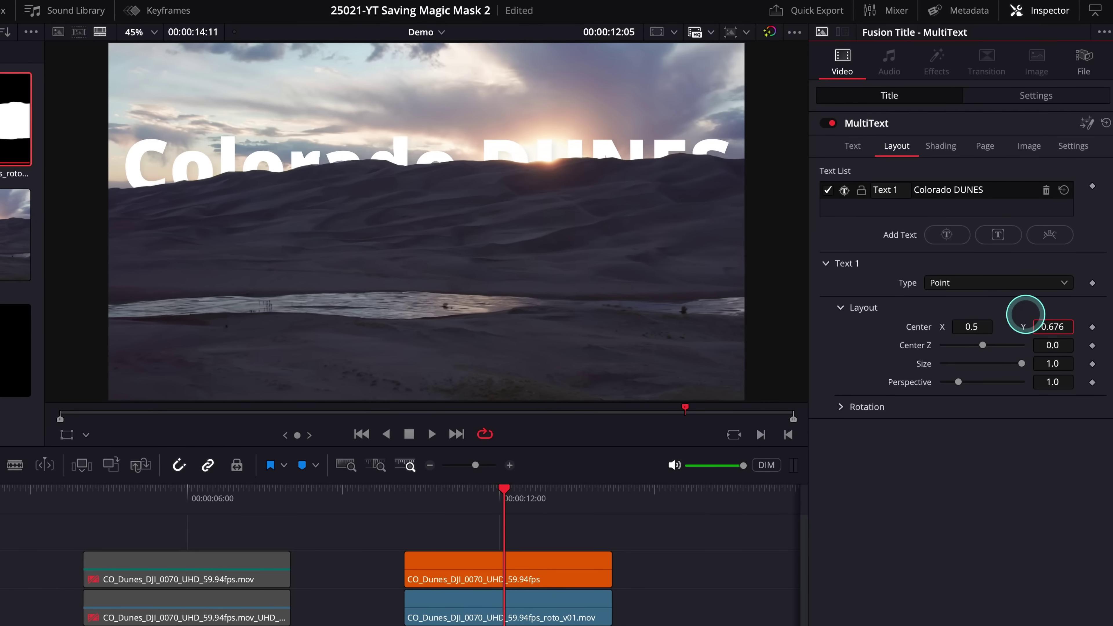
drag(1025, 316, 1054, 326)
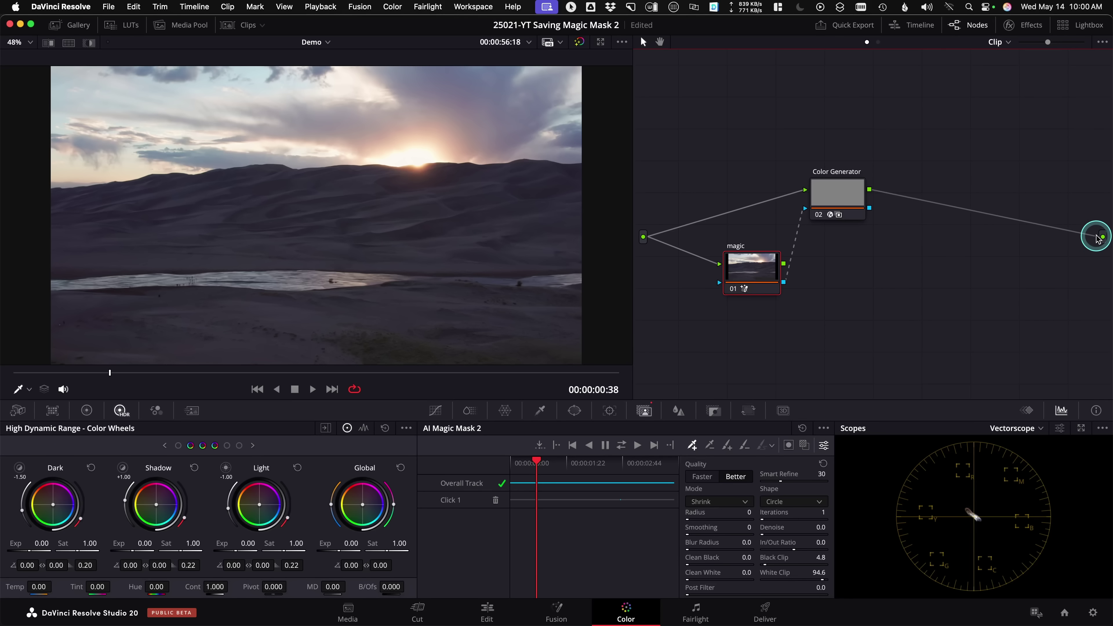
drag(1098, 239, 1102, 237)
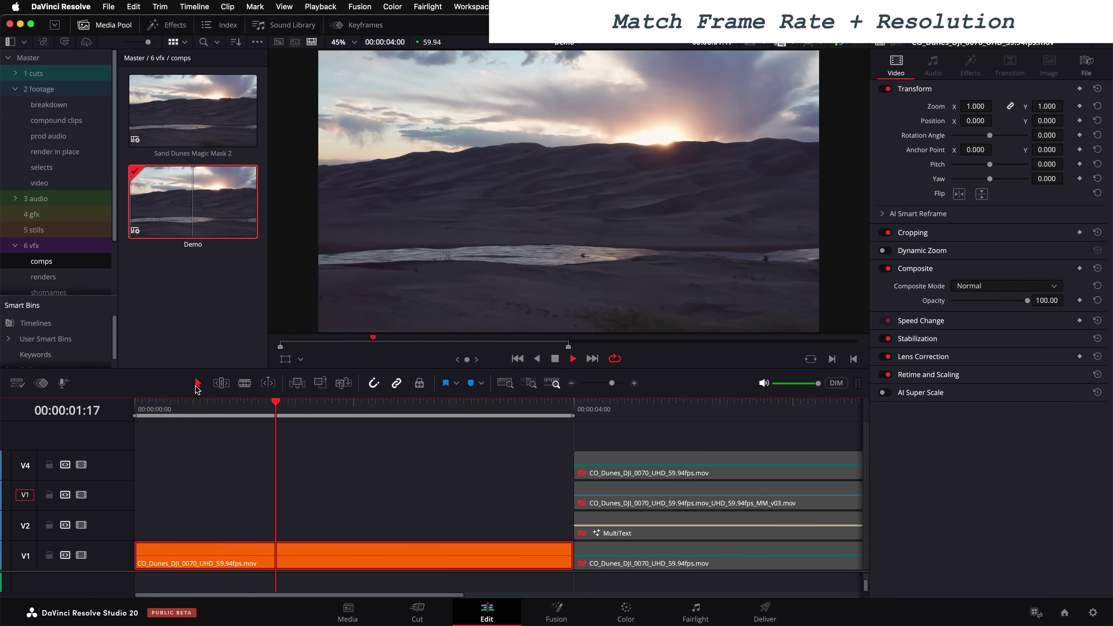
Check the dunes clip's frame rate and resolution against the Demo timeline's format settings.
key(space)
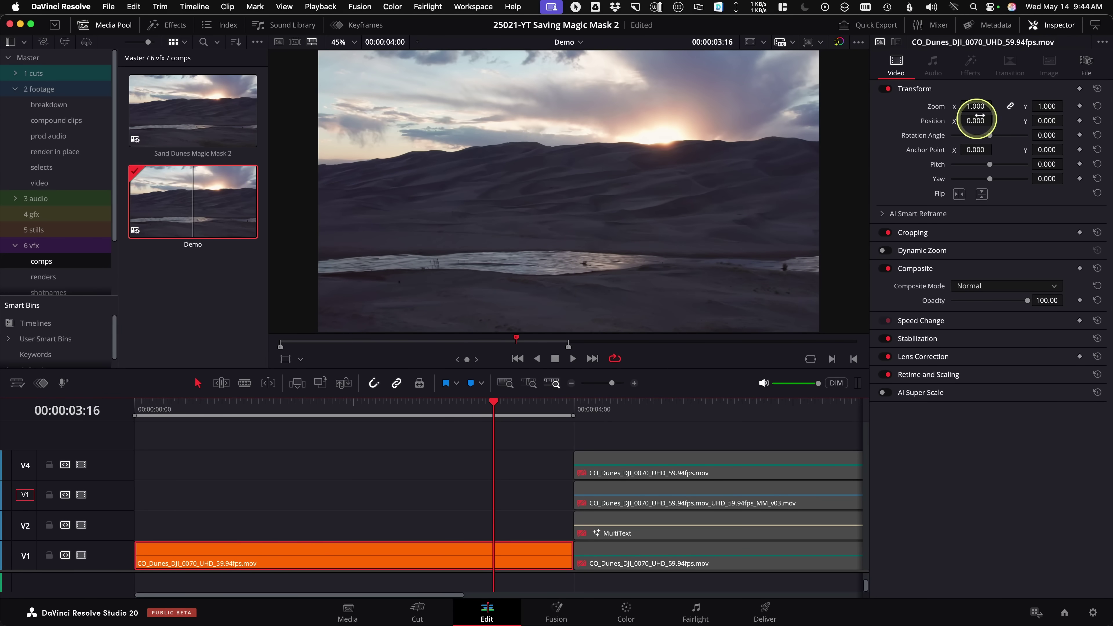
click(1091, 63)
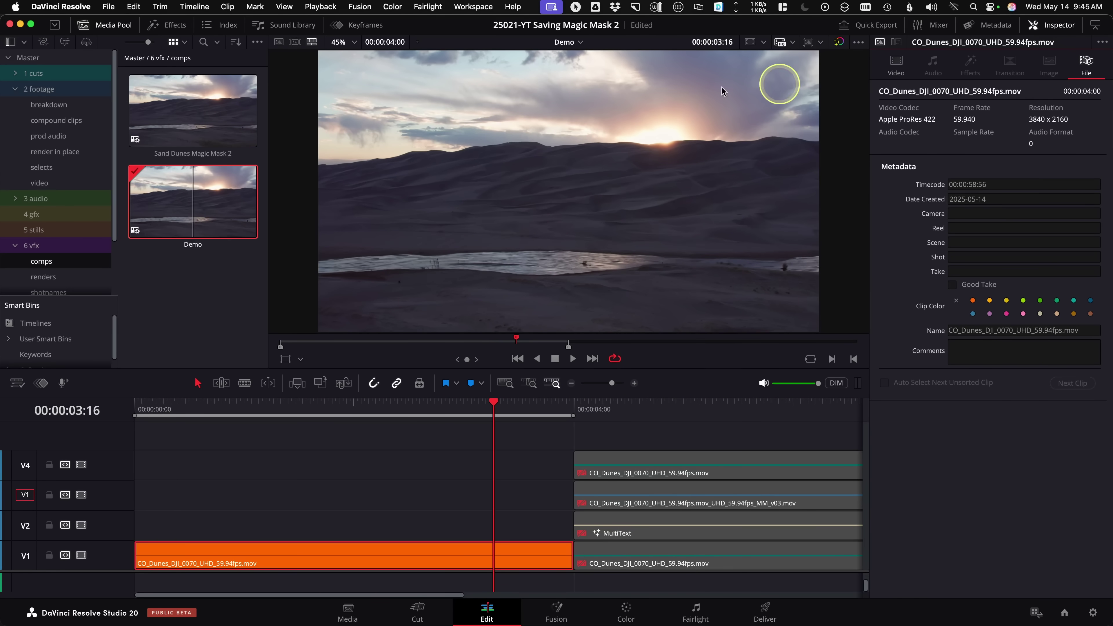
right_click(214, 179)
mouse_move(245, 188)
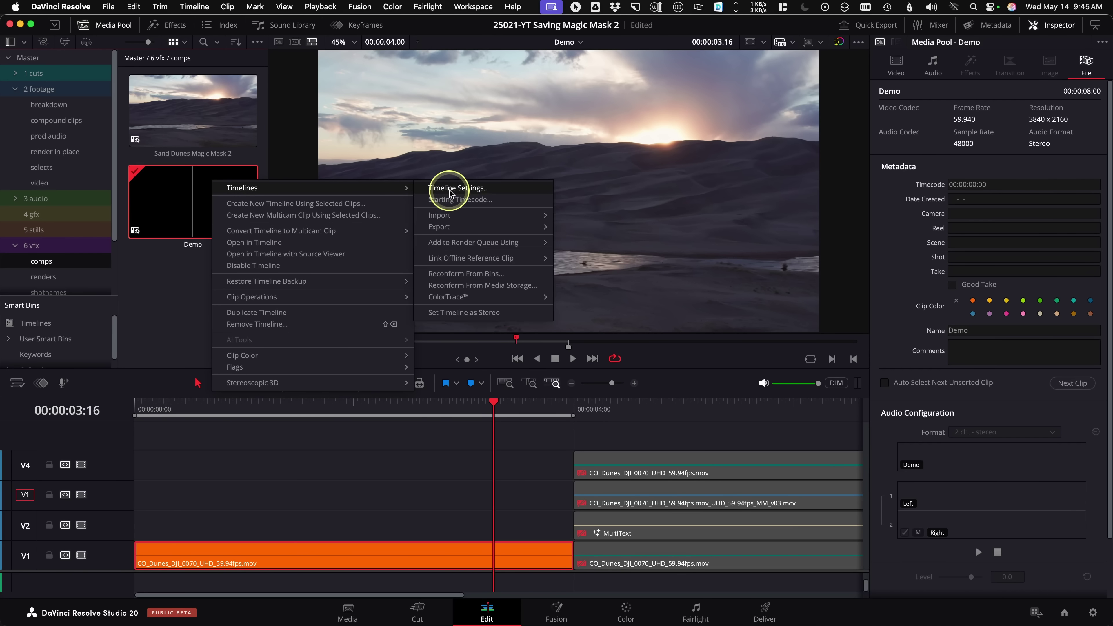
click(450, 192)
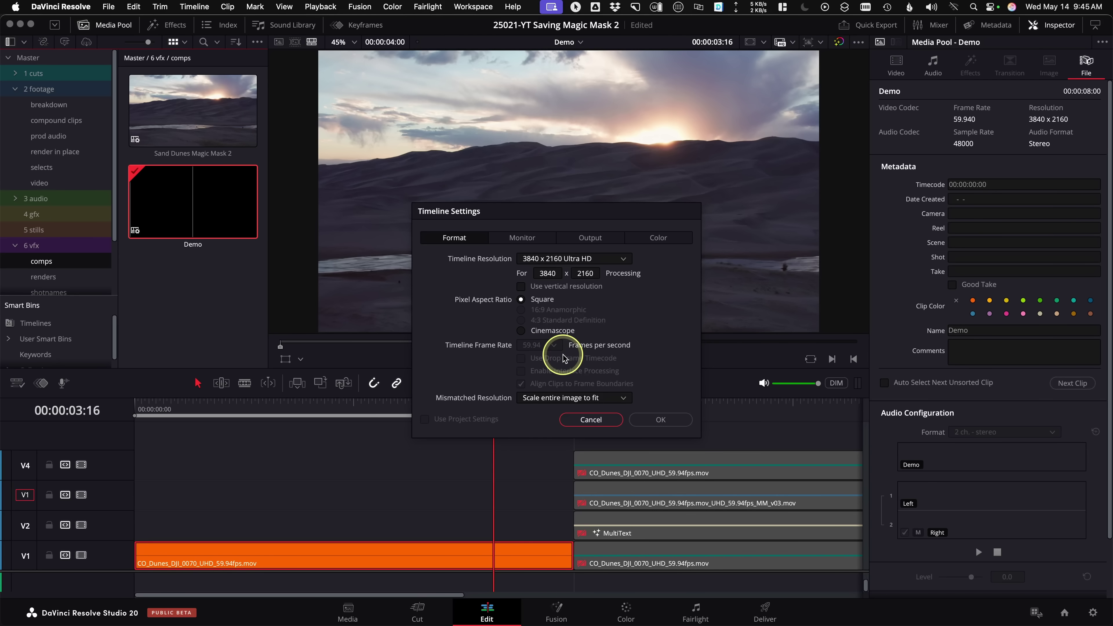
click(585, 420)
Examine the resolution and frame rate options for a new timeline that does not use the project settings, without creating it.
right_click(173, 280)
mouse_move(217, 287)
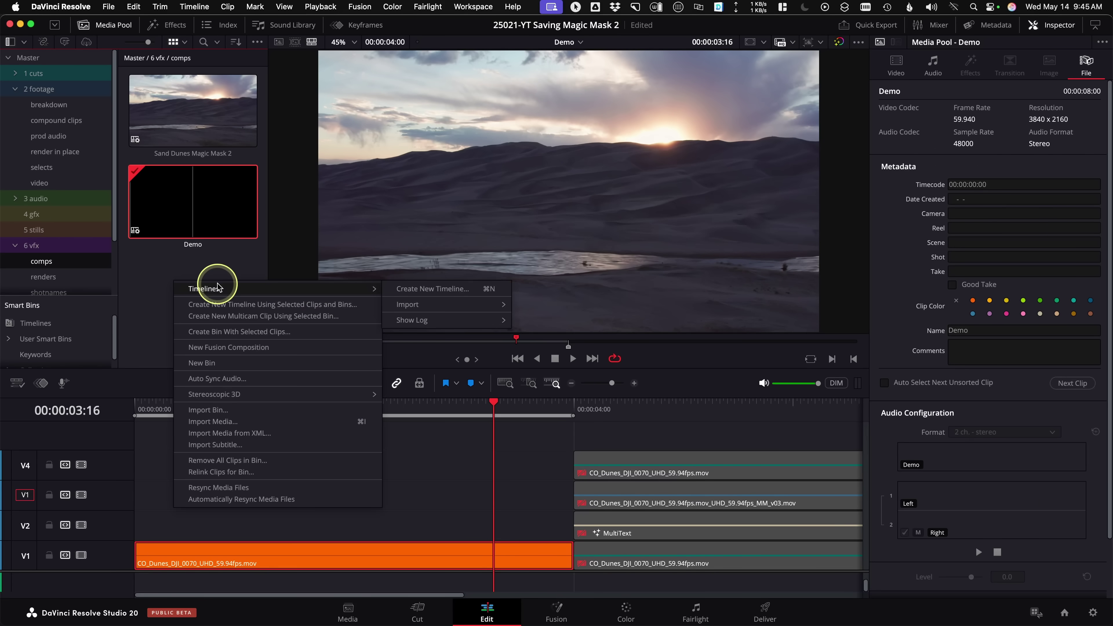
click(399, 289)
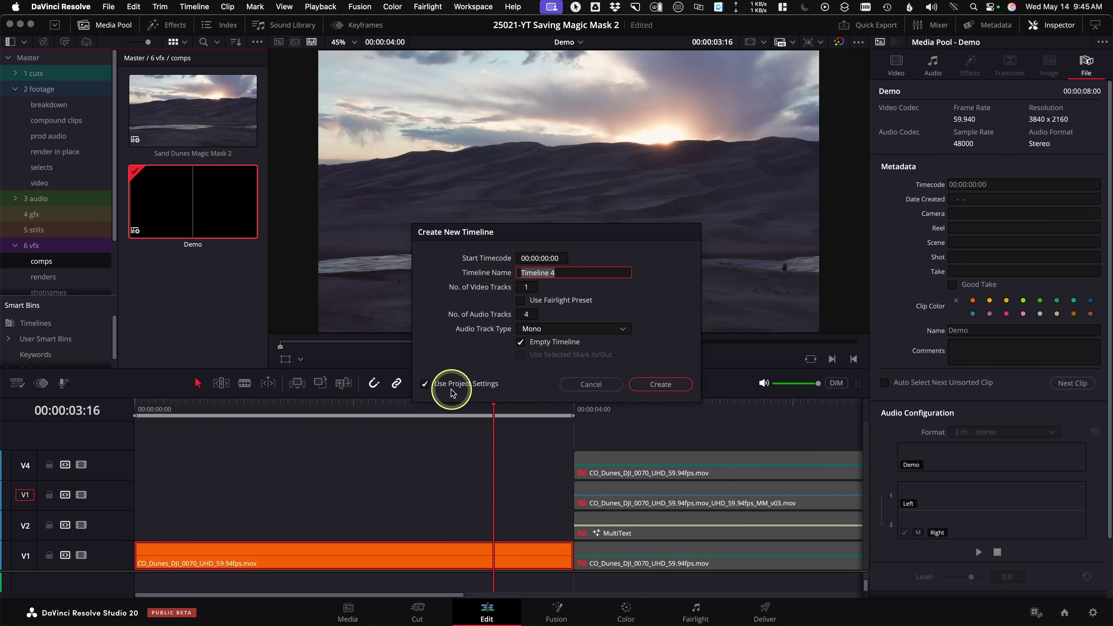
click(427, 385)
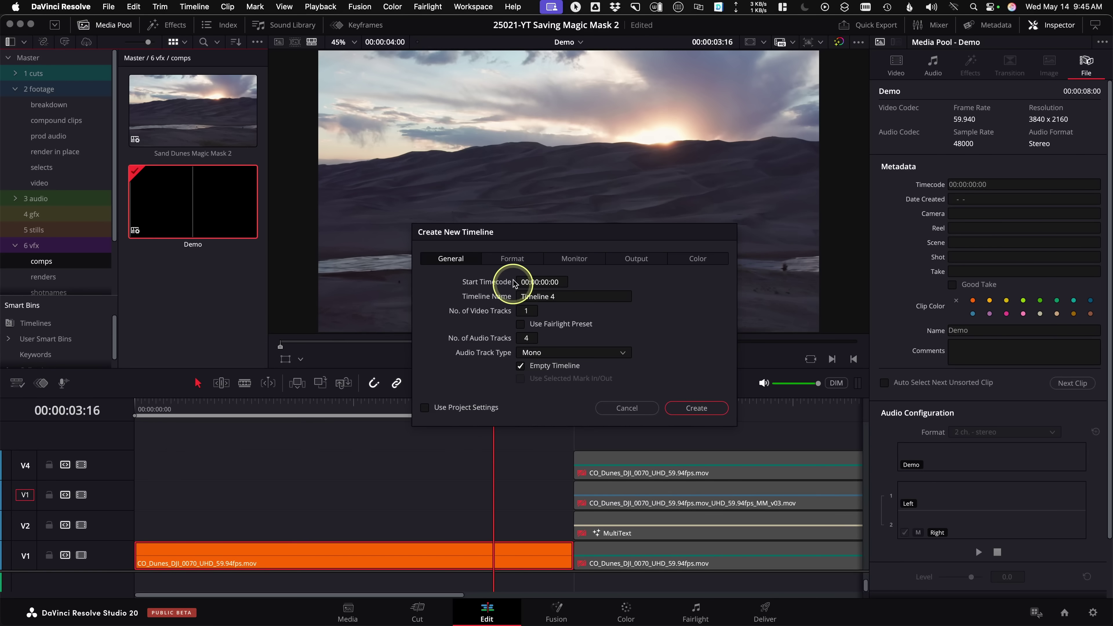
click(513, 263)
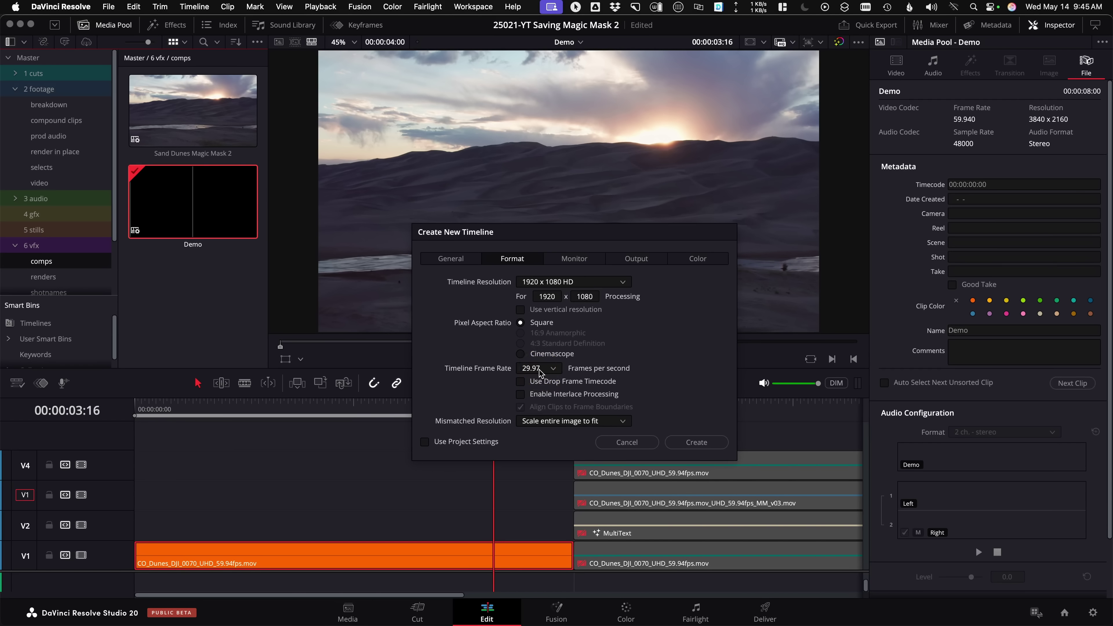
click(625, 442)
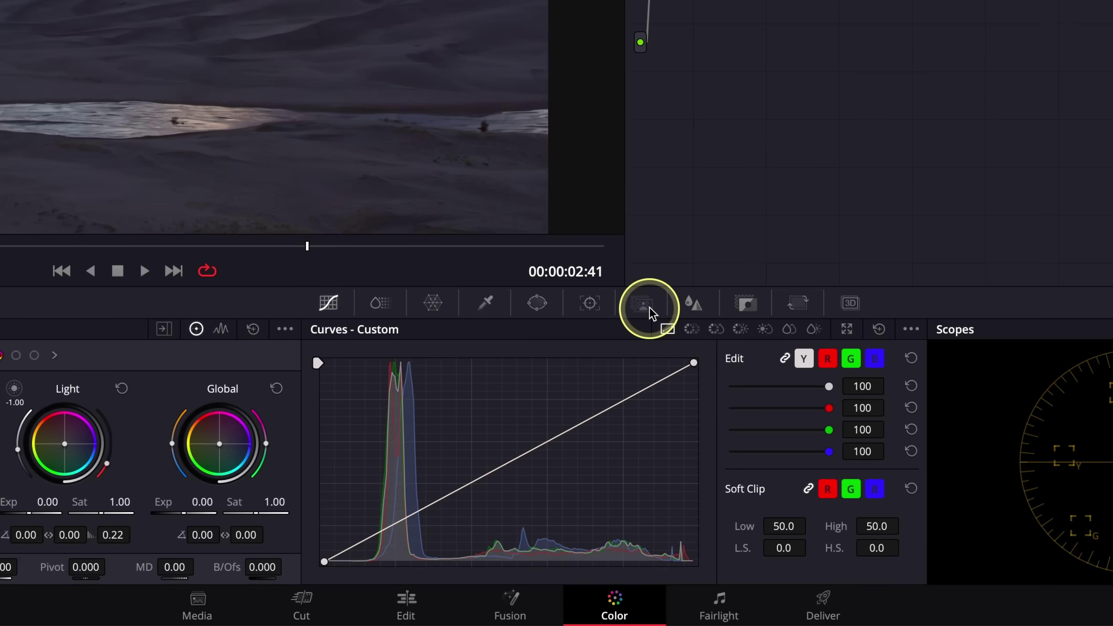
Create an AI Magic Mask on the sand dunes, with the mask overlay shown over the picture.
click(648, 409)
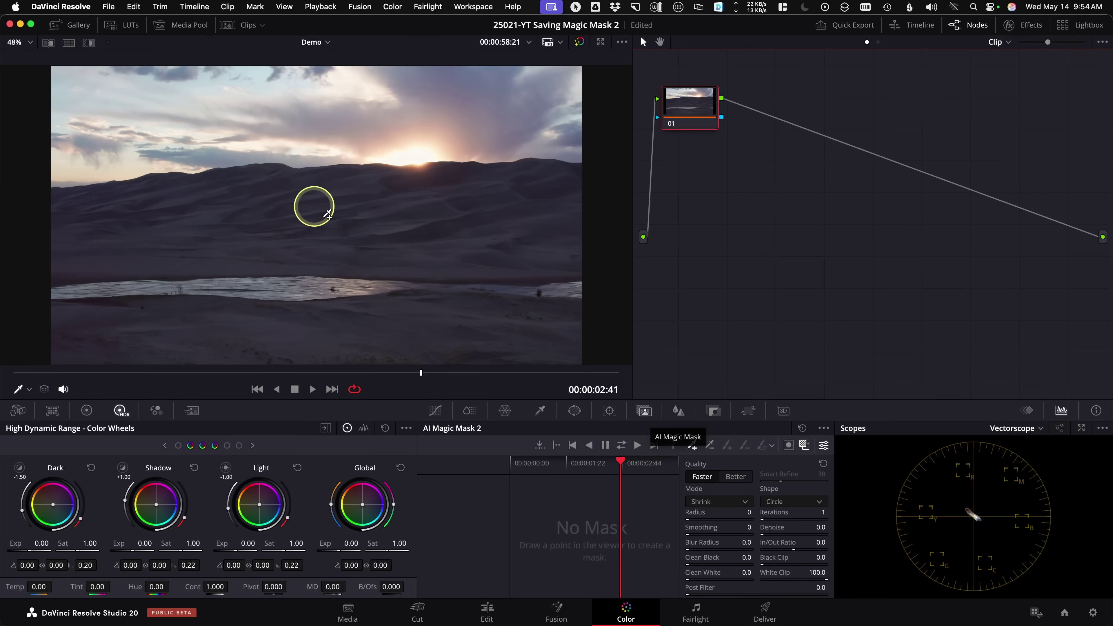
click(809, 449)
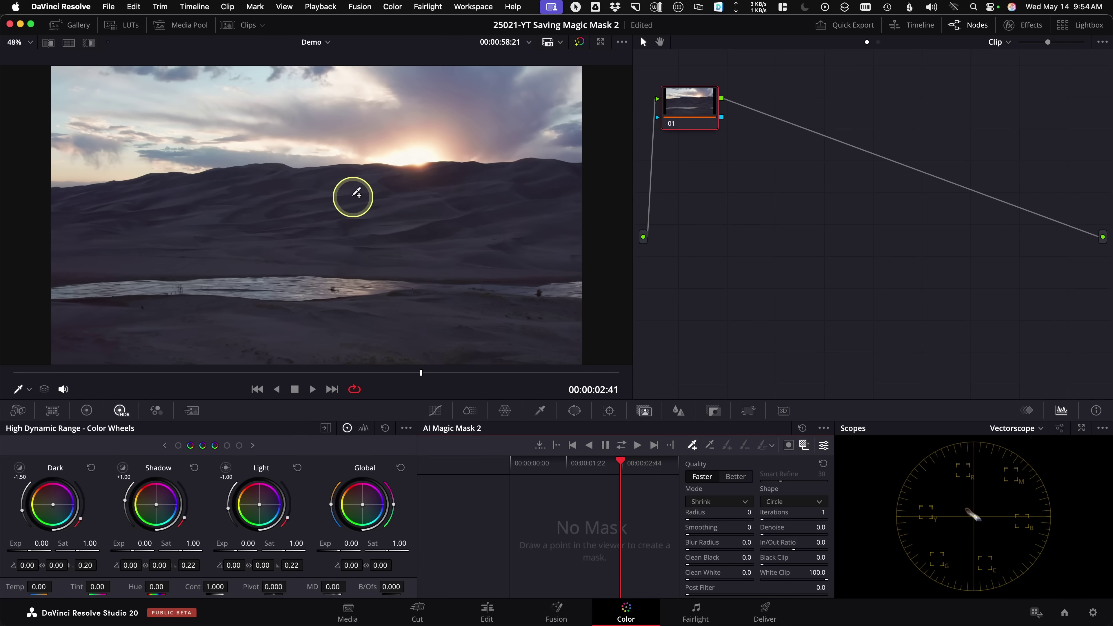
click(307, 180)
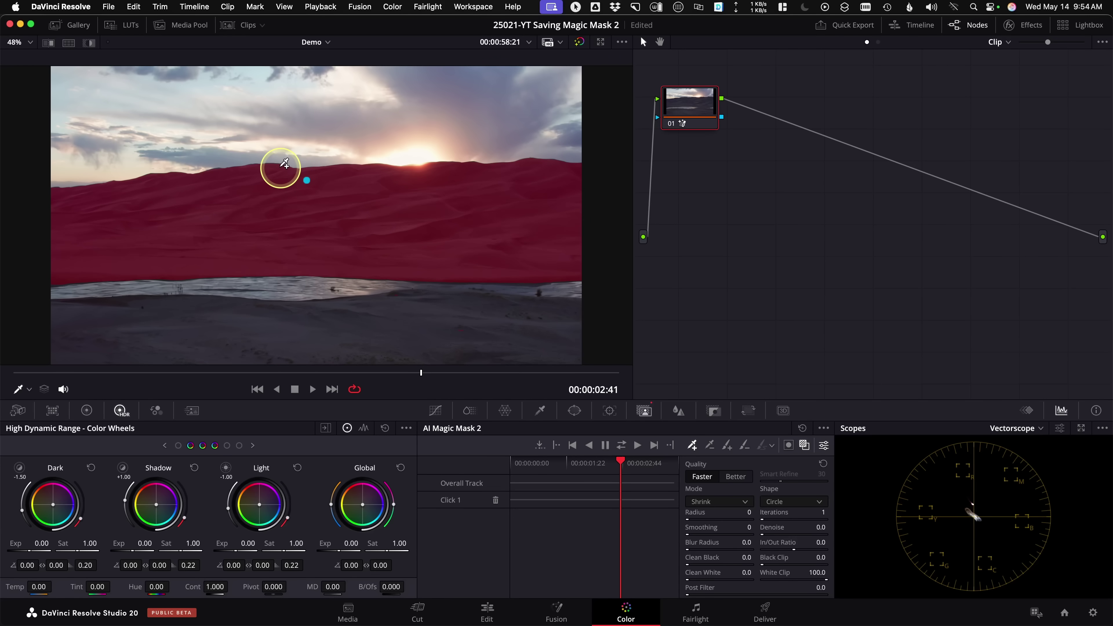
Inspect the mask edge along the dune ridge up close and set the Magic Mask quality to Better.
scroll(283, 164, up, 5)
scroll(283, 162, up, 8)
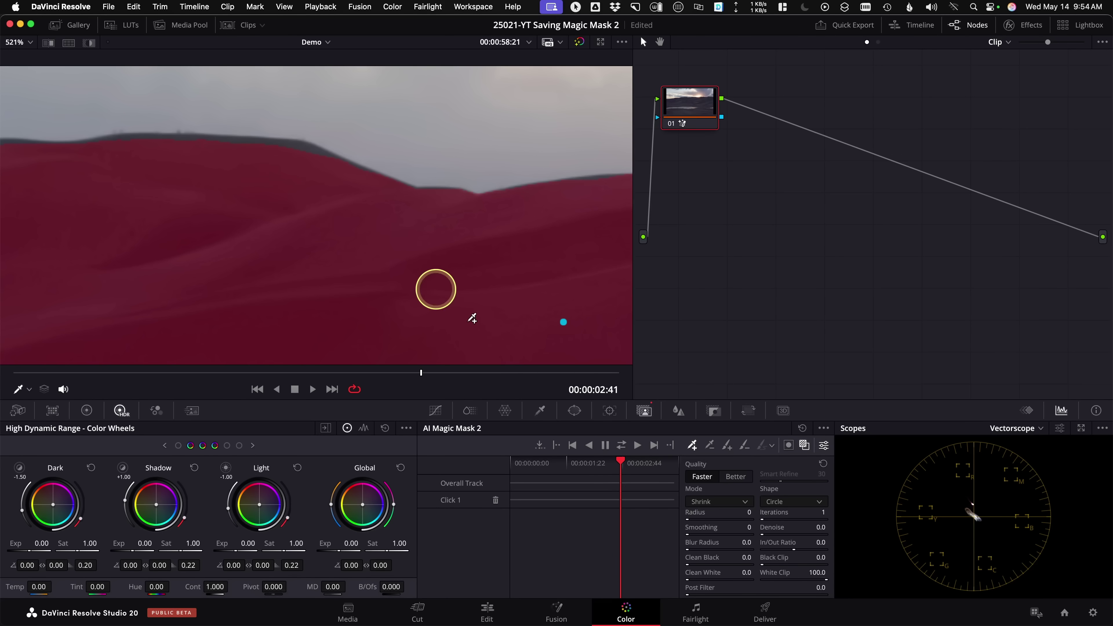
click(739, 477)
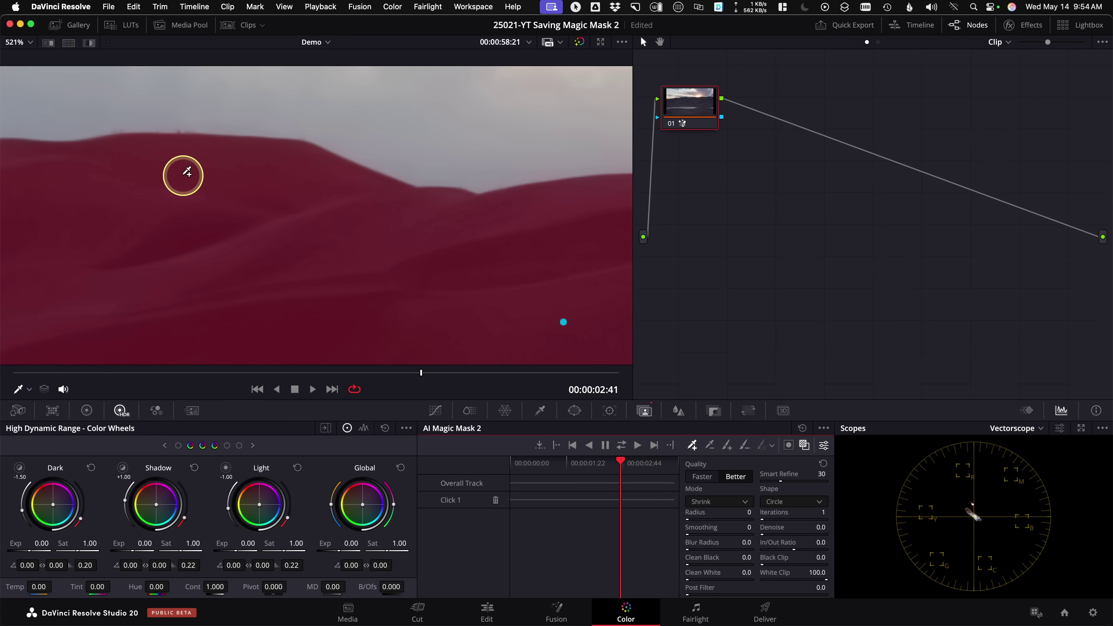
scroll(206, 179, down, 10)
scroll(211, 180, down, 3)
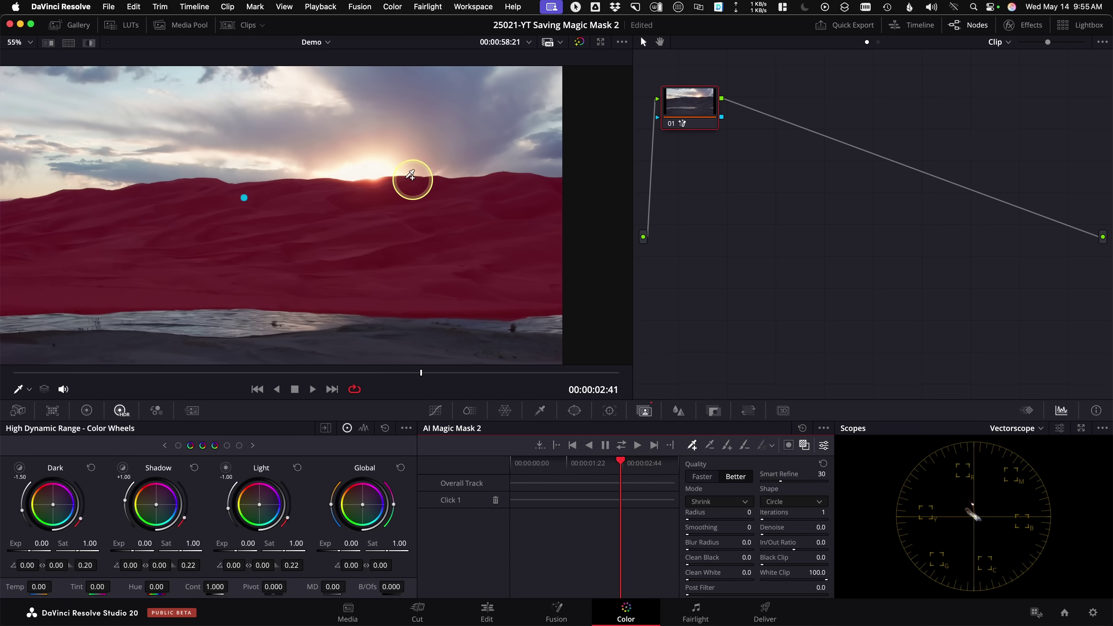
Track the dunes mask forward and backward through the whole clip and review its overlay during playback.
click(622, 447)
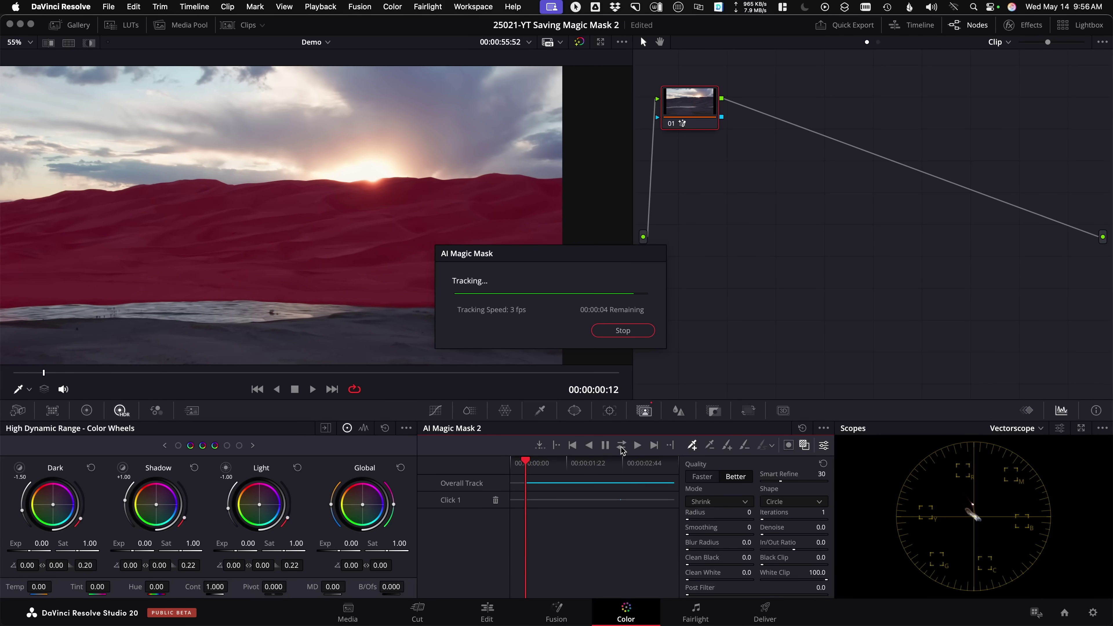
click(309, 390)
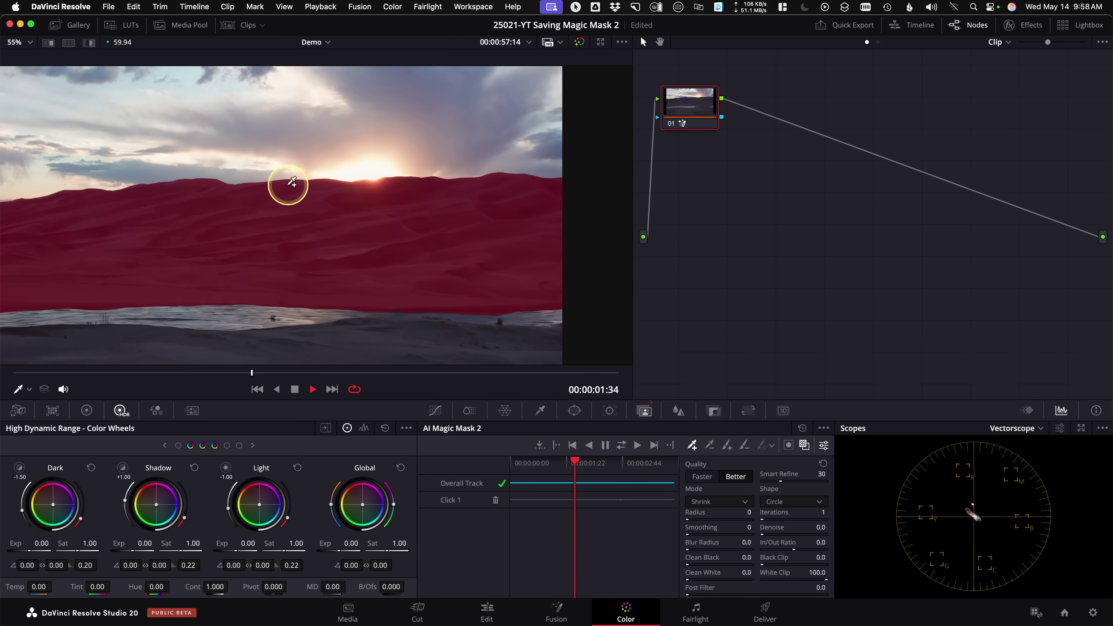
scroll(289, 183, up, 8)
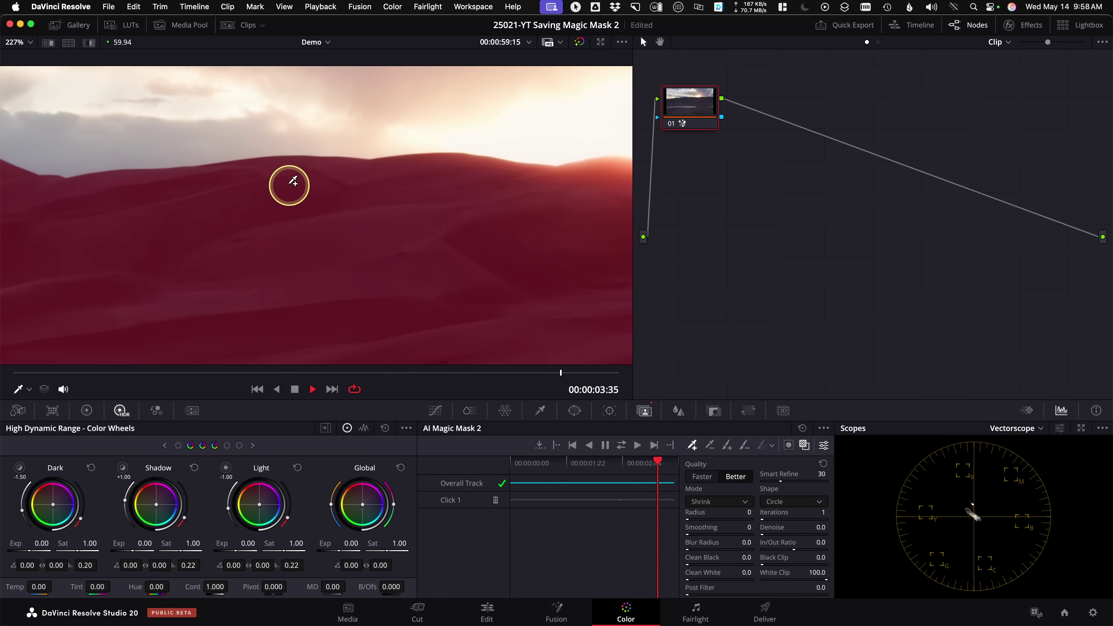
scroll(293, 180, down, 4)
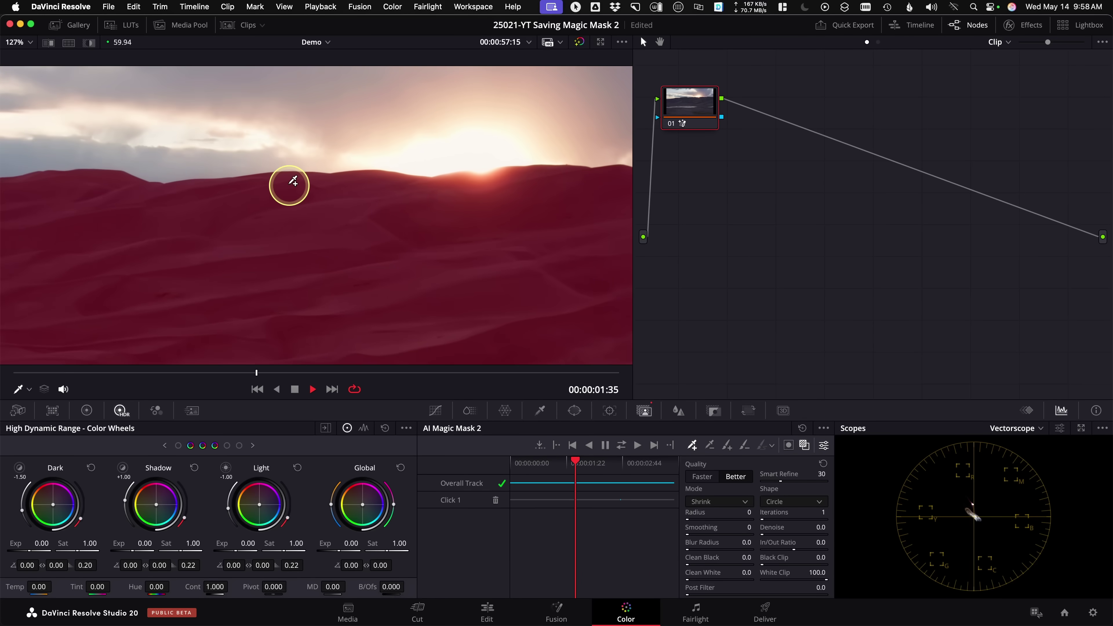
scroll(292, 180, down, 1)
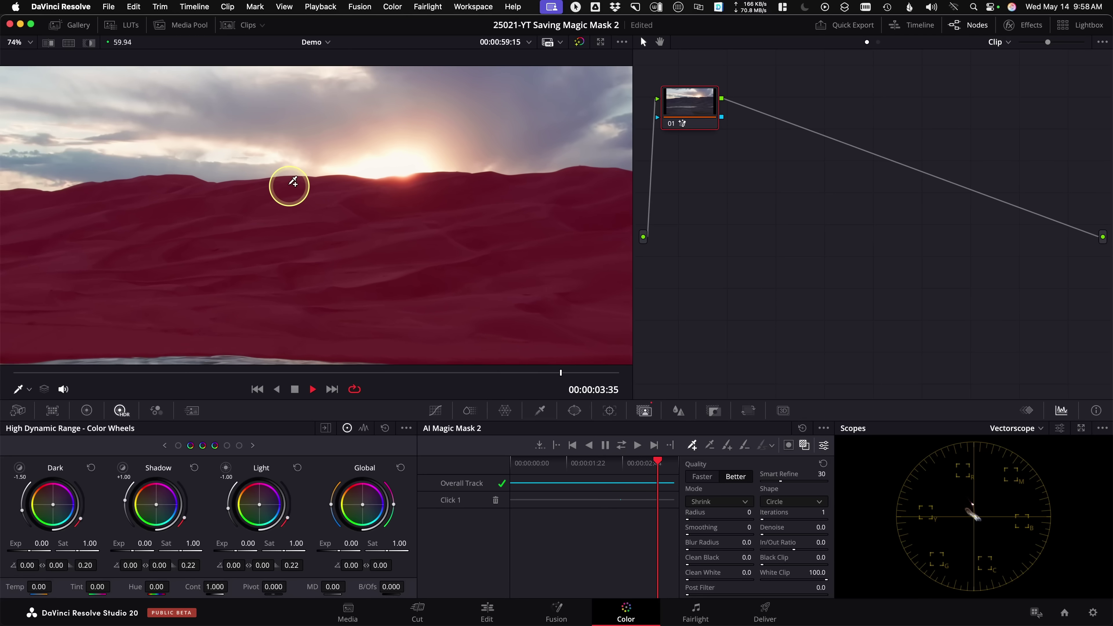
scroll(285, 182, down, 2)
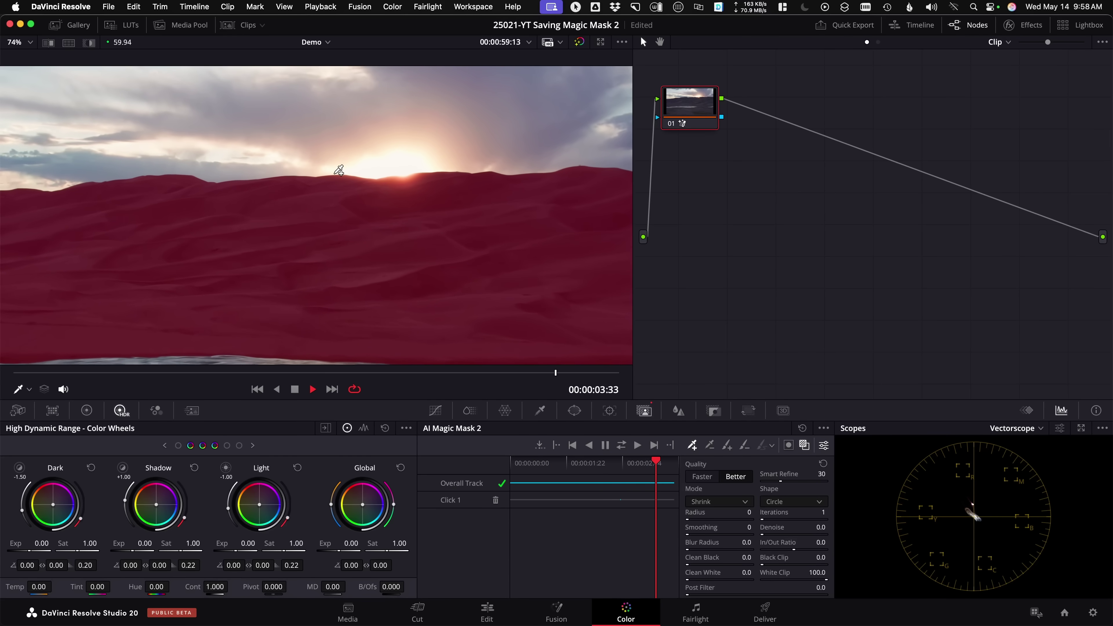
key(space)
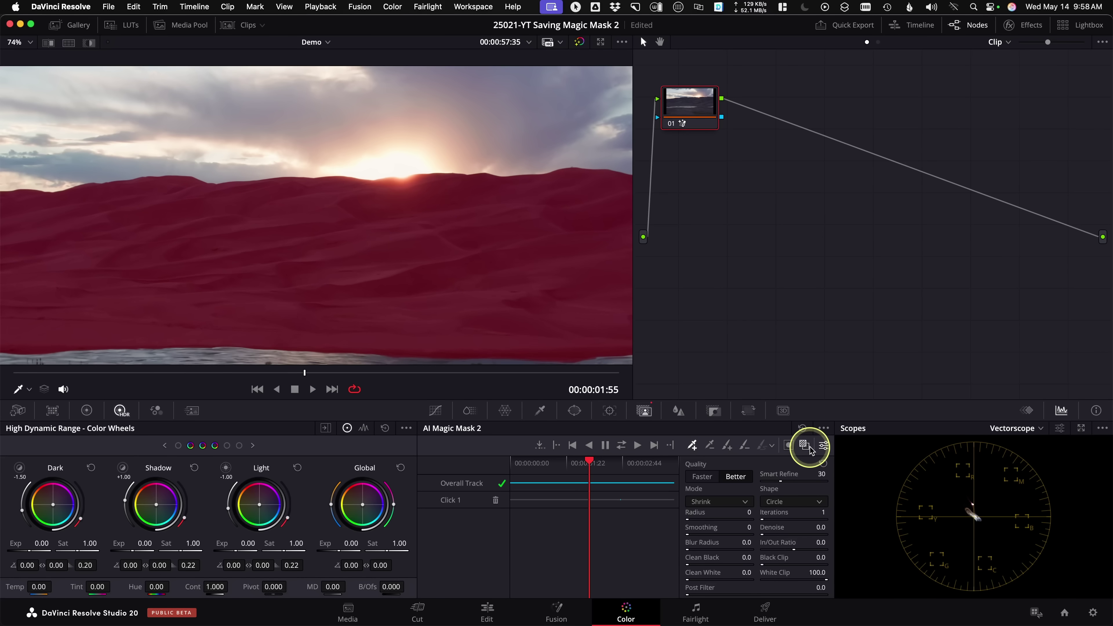
Hide the mask overlay and display the dunes mask as a black-and-white highlight matte.
click(804, 445)
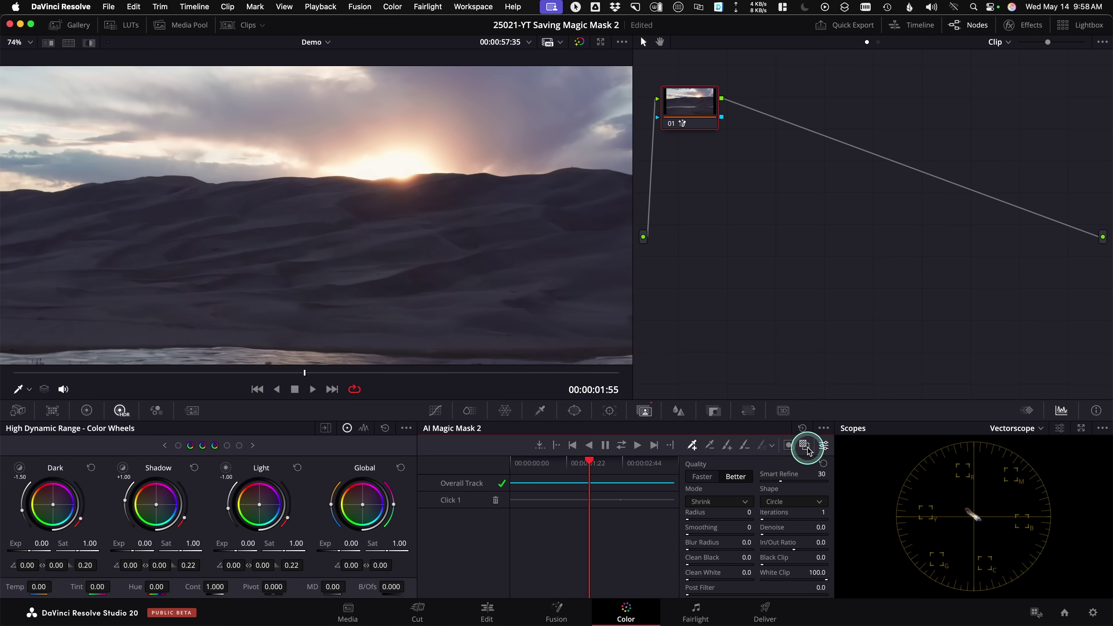
click(90, 44)
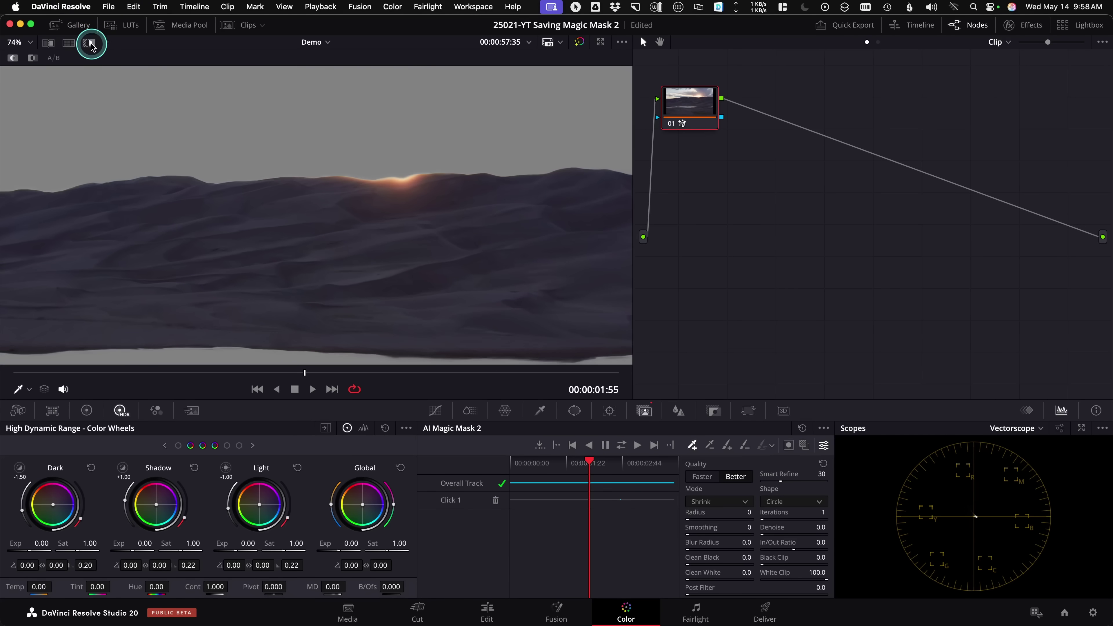
click(34, 60)
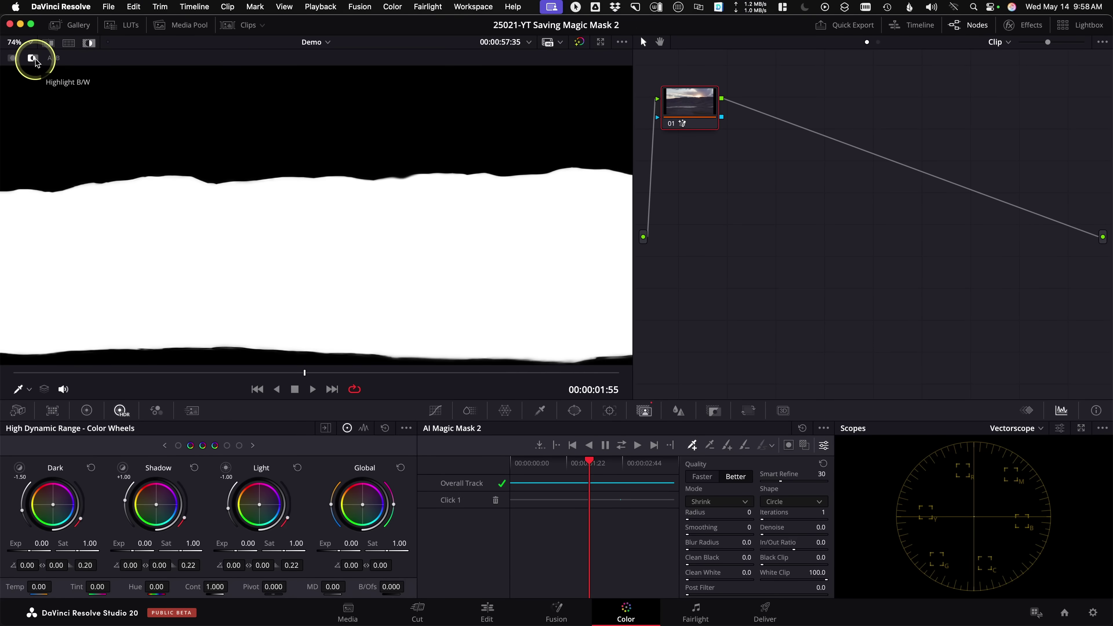
Play back the black-and-white matte and examine the ridge edge for soft or unstable areas.
key(space)
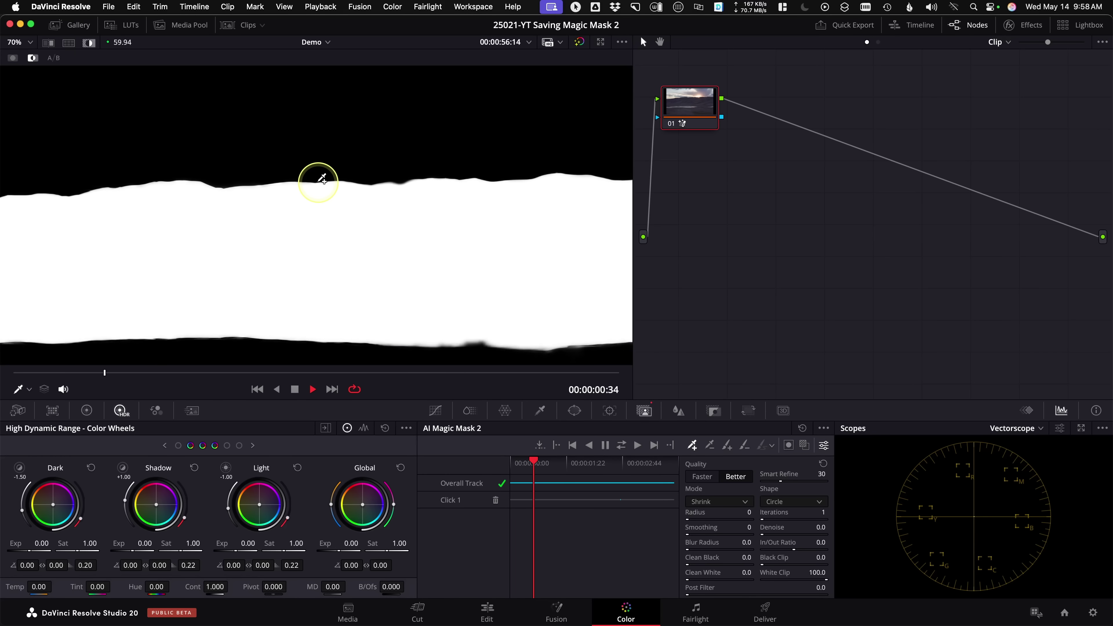
scroll(284, 176, down, 3)
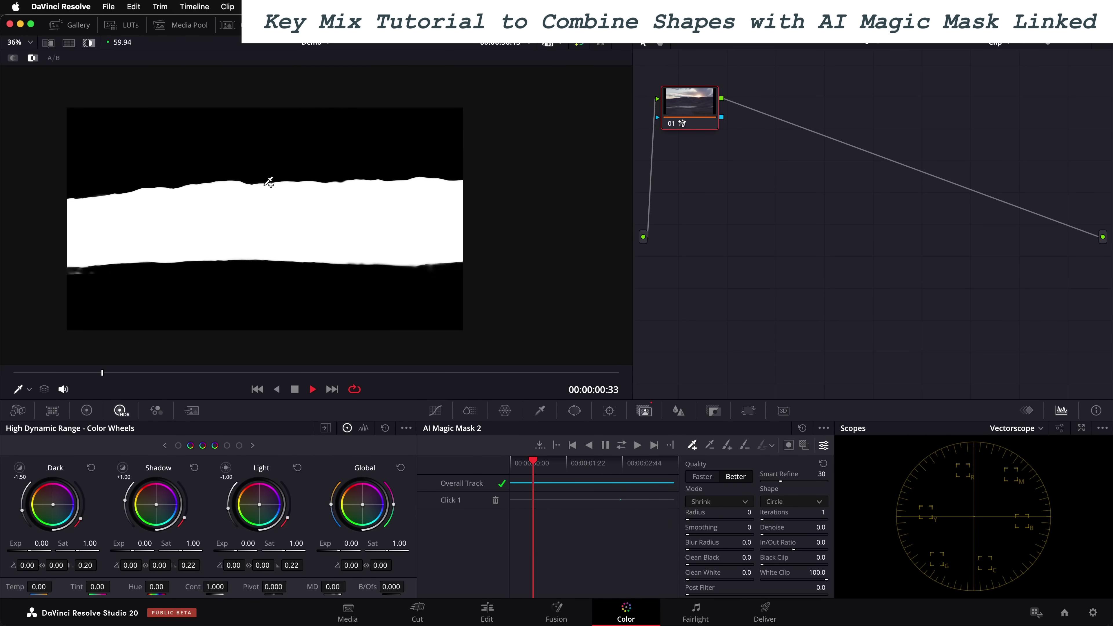
key(space)
scroll(255, 180, up, 5)
key(space)
scroll(255, 180, up, 1)
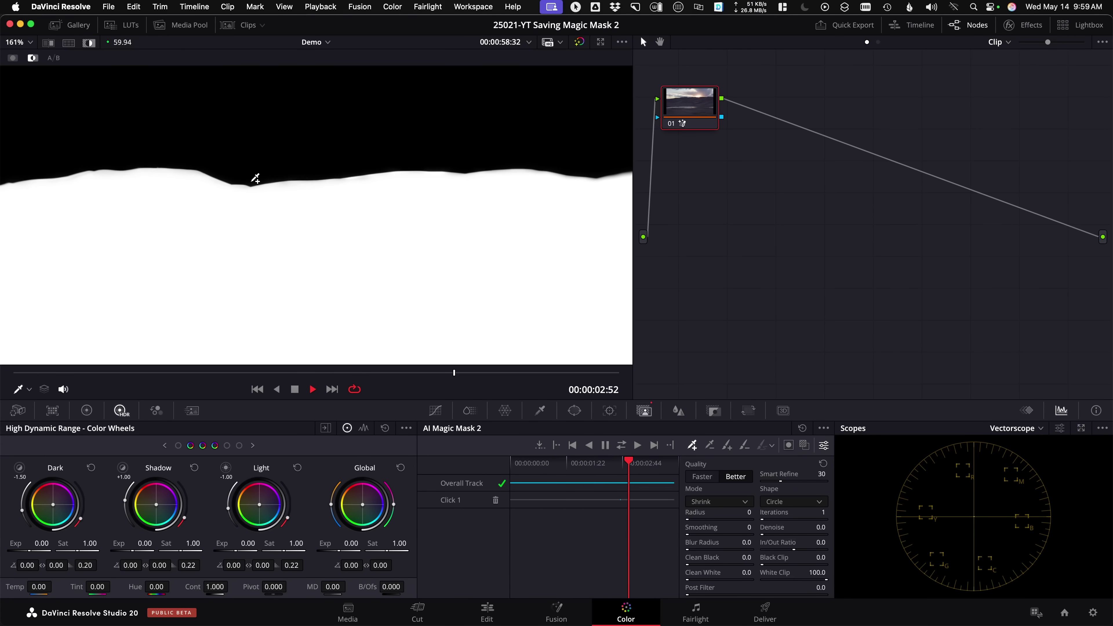
key(space)
scroll(255, 178, up, 2)
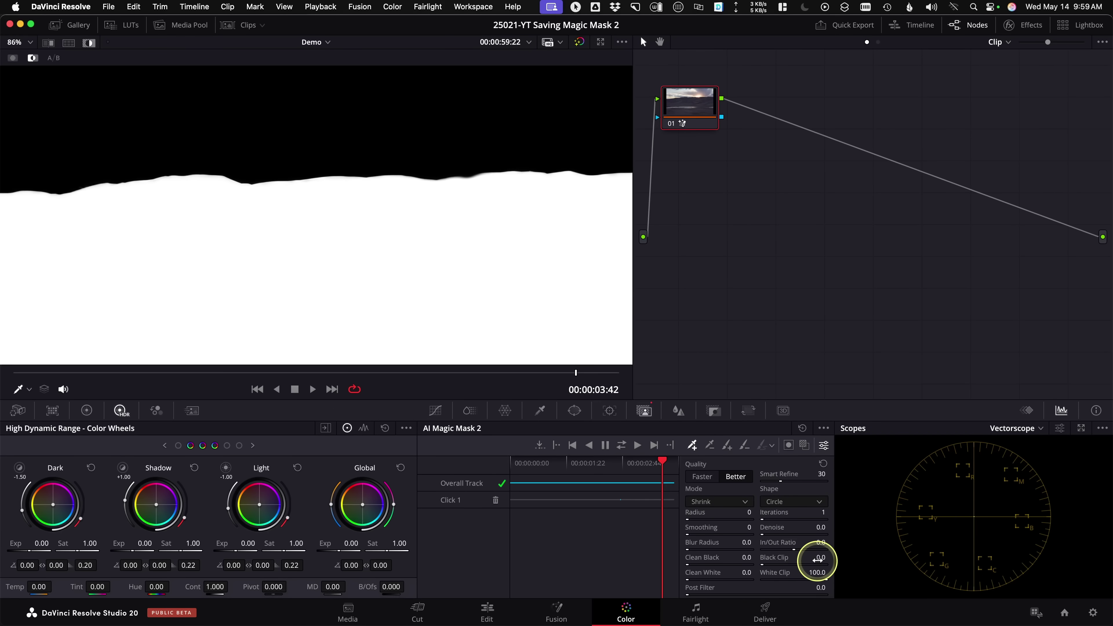
Tighten the matte by setting Black Clip to 4.8 and White Clip to 94.6, and play it back to check the edges.
click(819, 558)
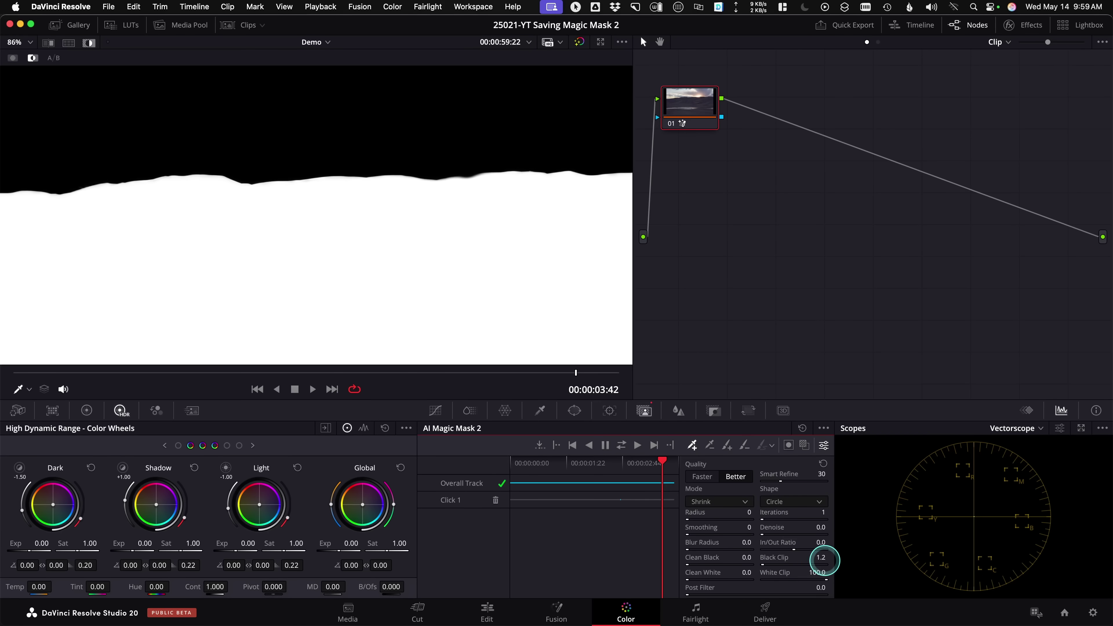
mouse_move(817, 573)
mouse_down()
mouse_move(803, 574)
mouse_move(814, 573)
mouse_up()
scroll(464, 281, down, 4)
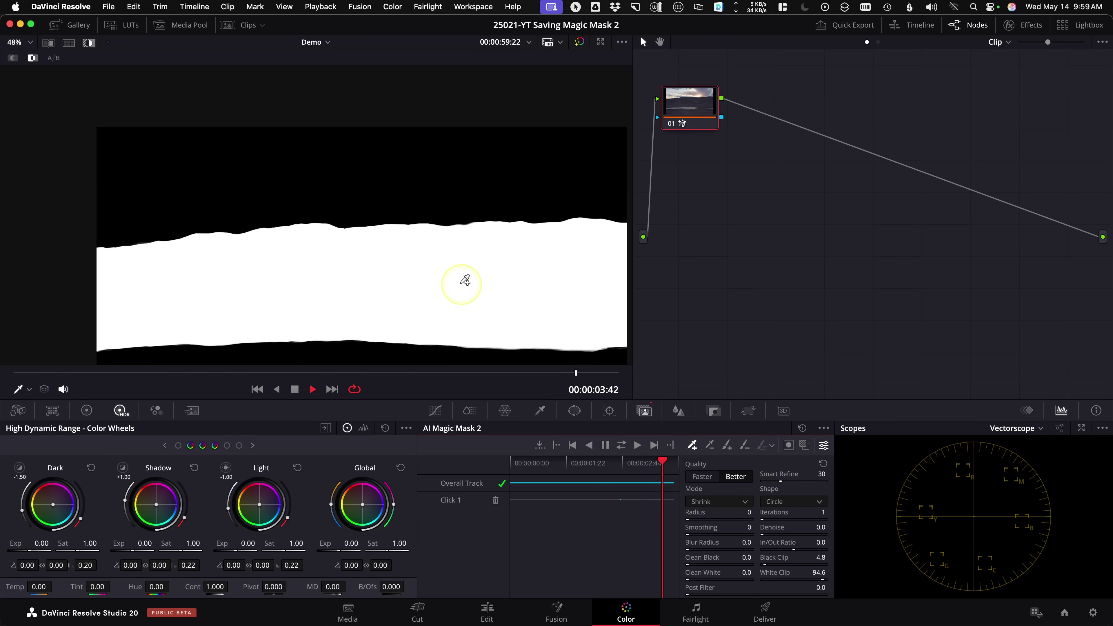
key(space)
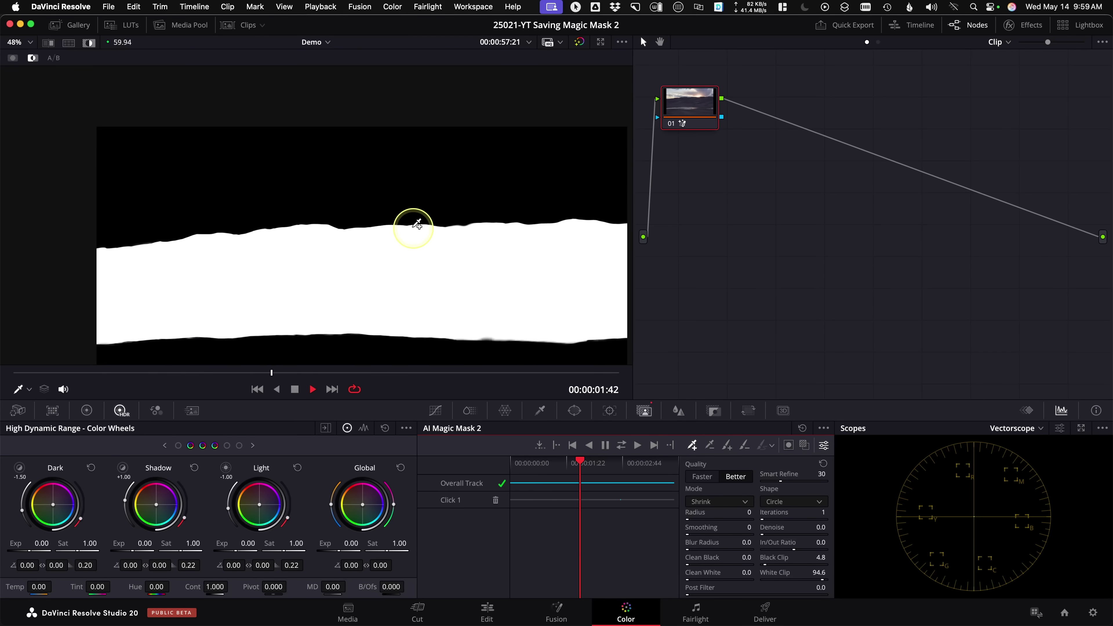
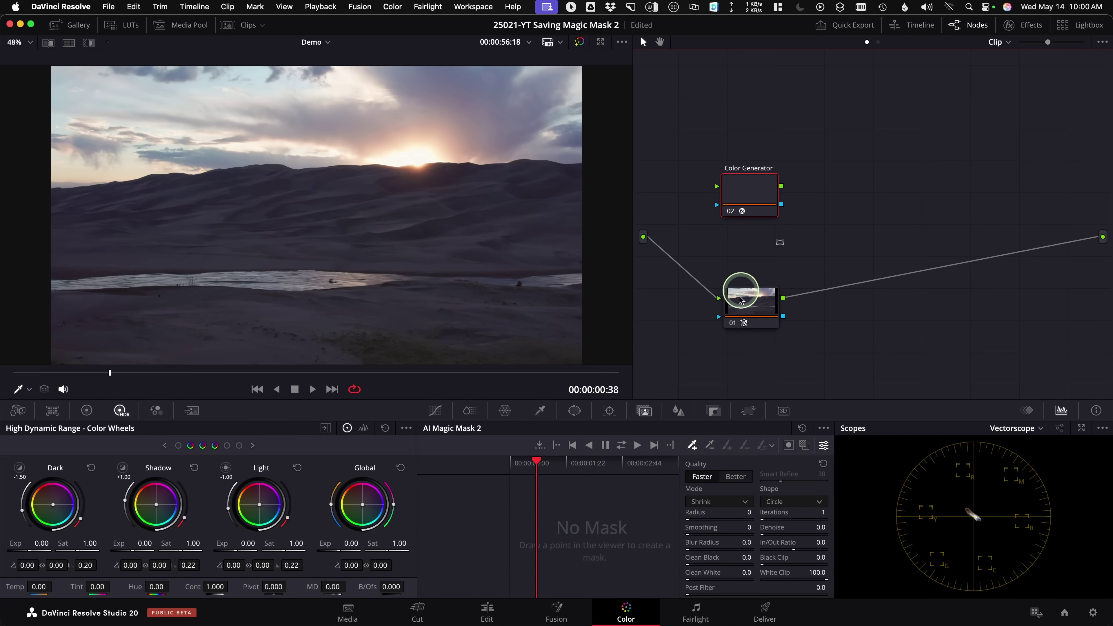
Label the node holding the dunes mask "magic".
right_click(754, 307)
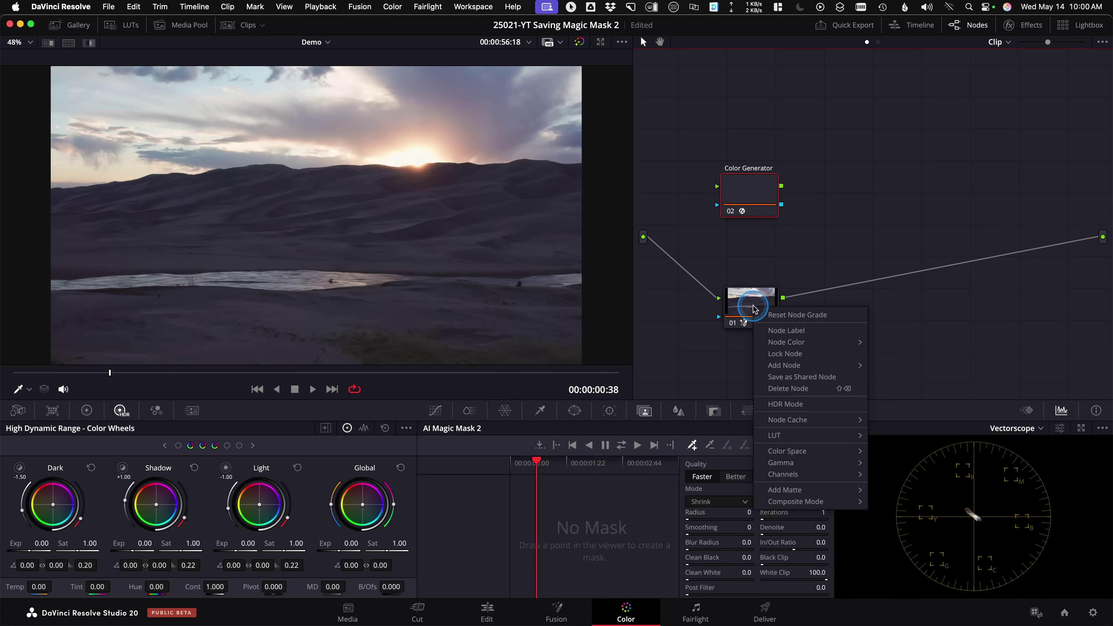
click(801, 333)
text(magic)
Connect the source image to the Color Generator node's RGB input and the magic node's key output to its key input.
drag(717, 186, 645, 239)
drag(747, 209, 852, 200)
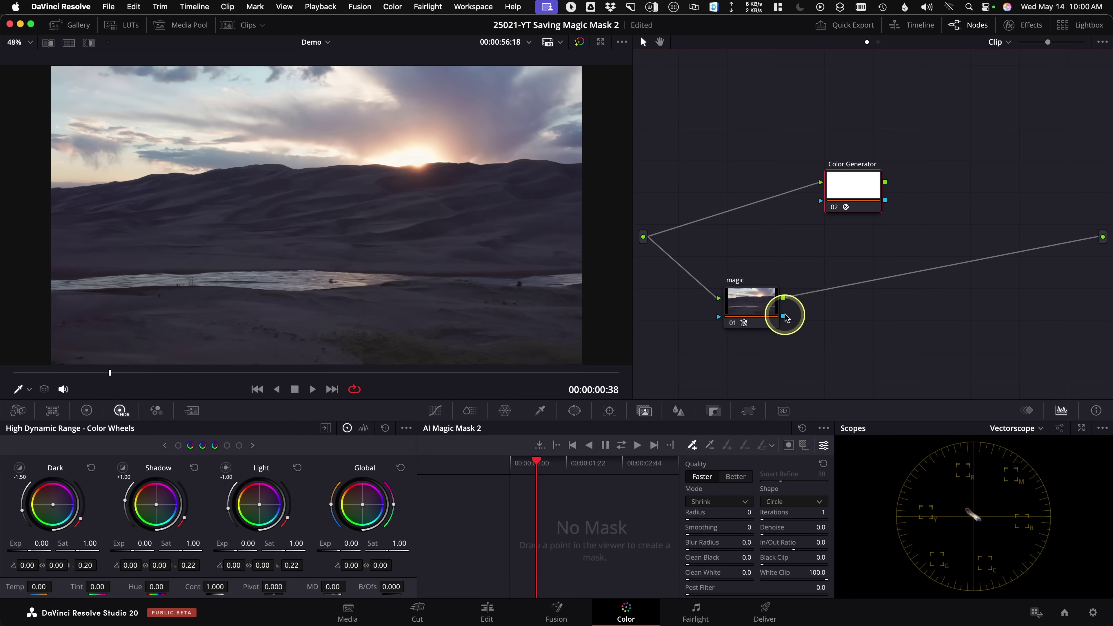
drag(759, 306, 763, 293)
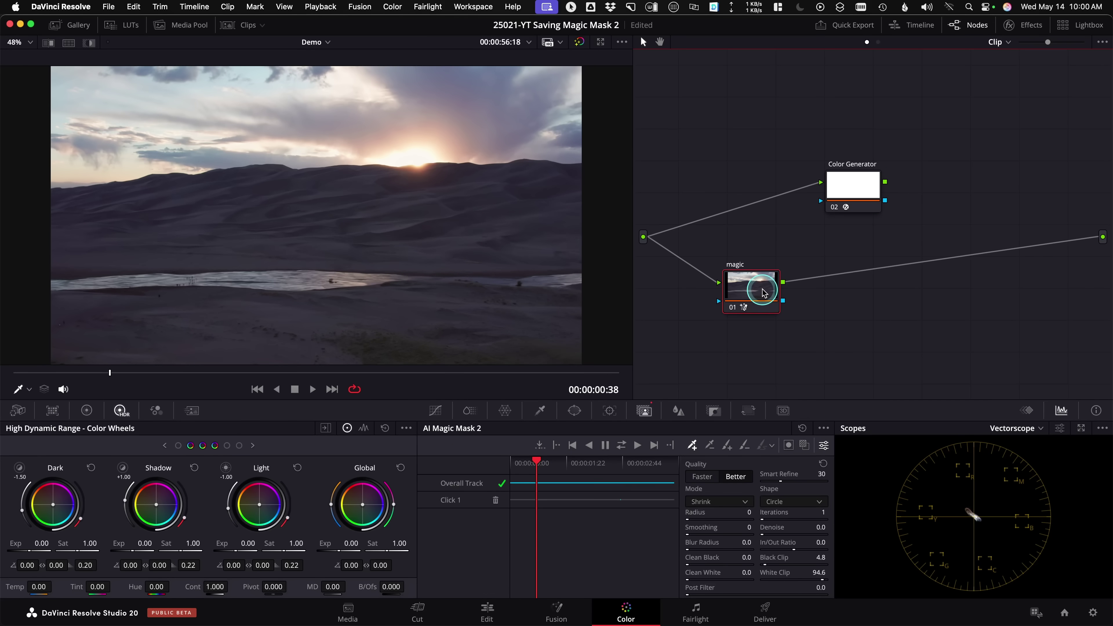
click(89, 42)
click(89, 42)
drag(783, 301, 833, 185)
drag(695, 277, 699, 296)
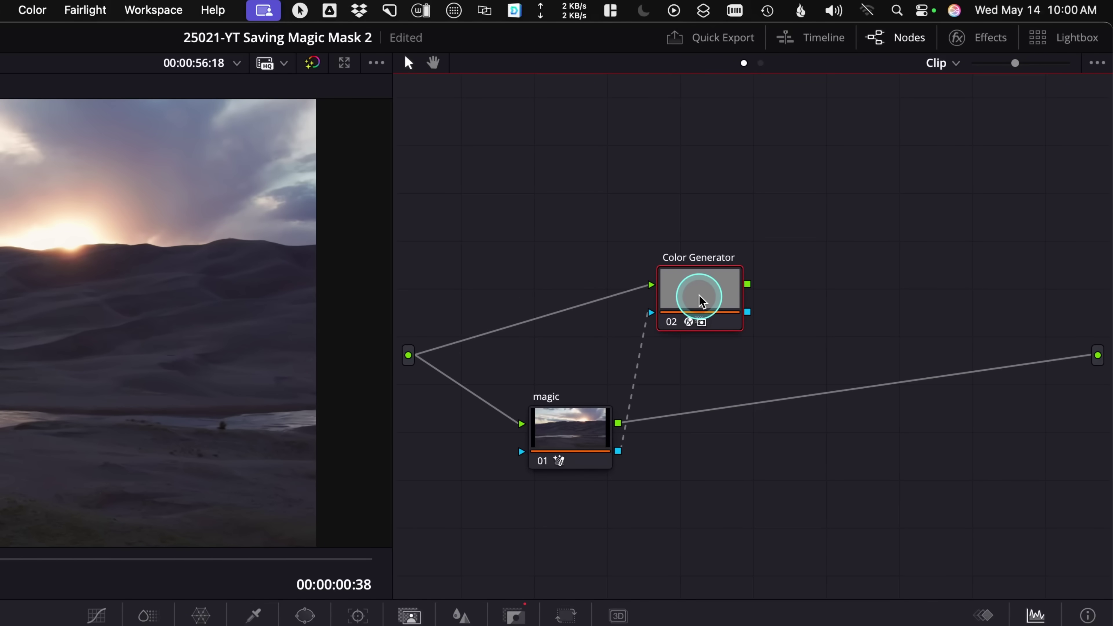
Disconnect the magic node from the final RGB output and connect the Color Generator's RGB output there instead.
drag(603, 431, 604, 403)
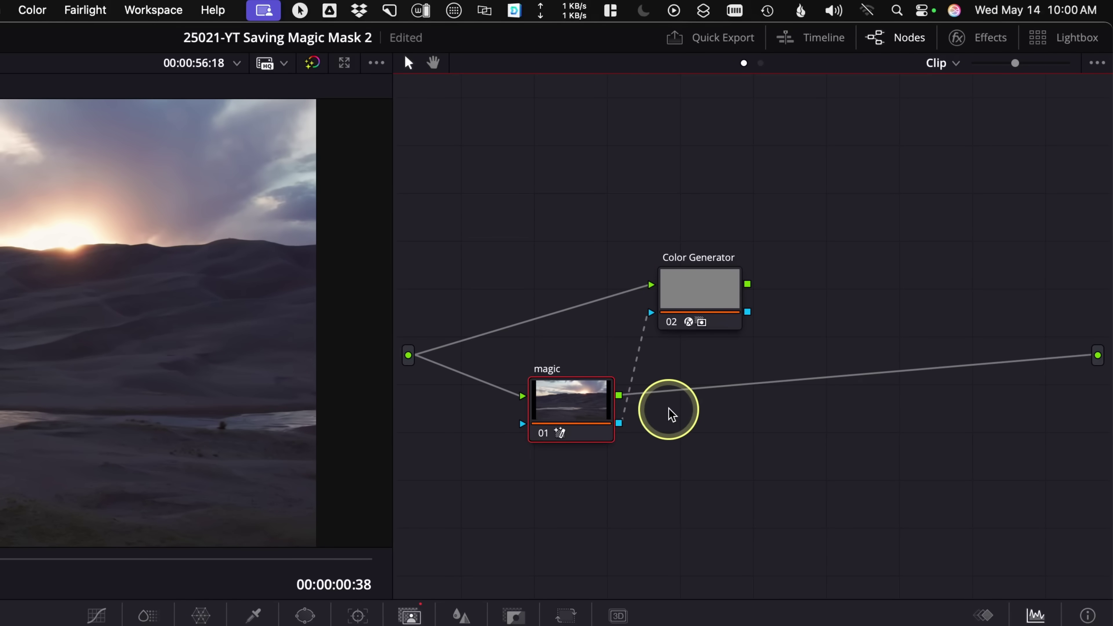
drag(1084, 368, 1044, 454)
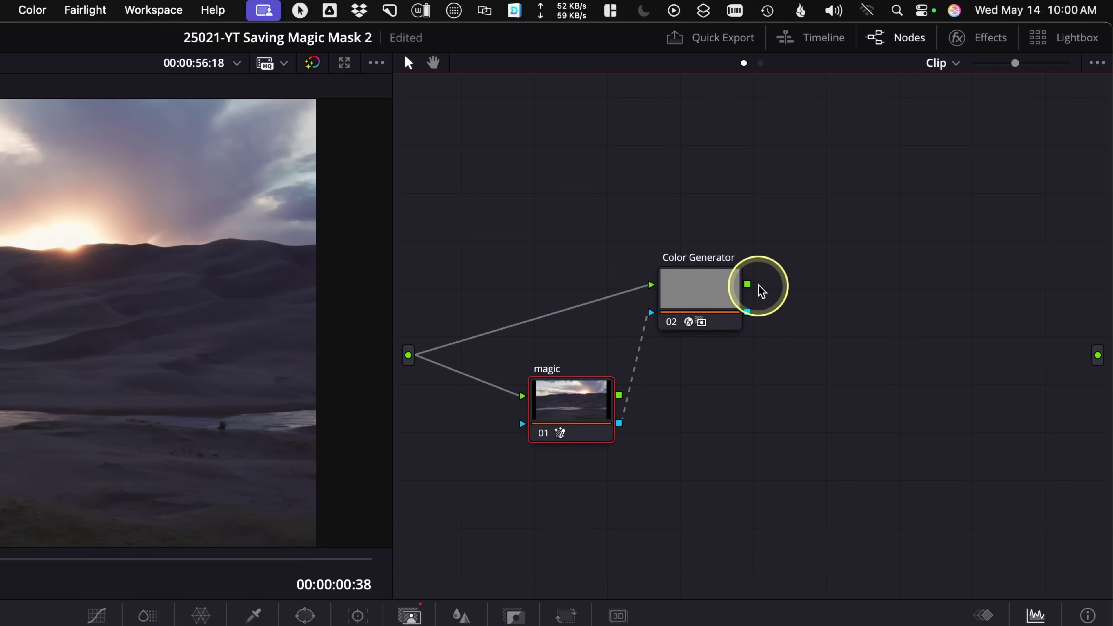
drag(747, 284, 1097, 356)
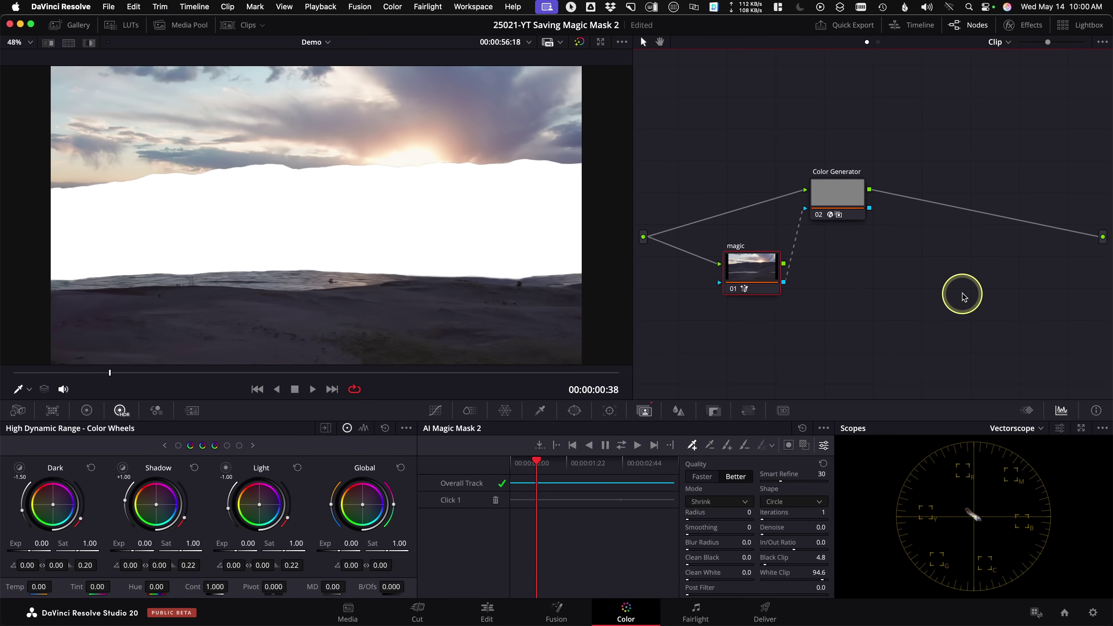
Add an alpha output to the node graph, connect the Color Generator's key output to it, and play back the matte.
right_click(920, 257)
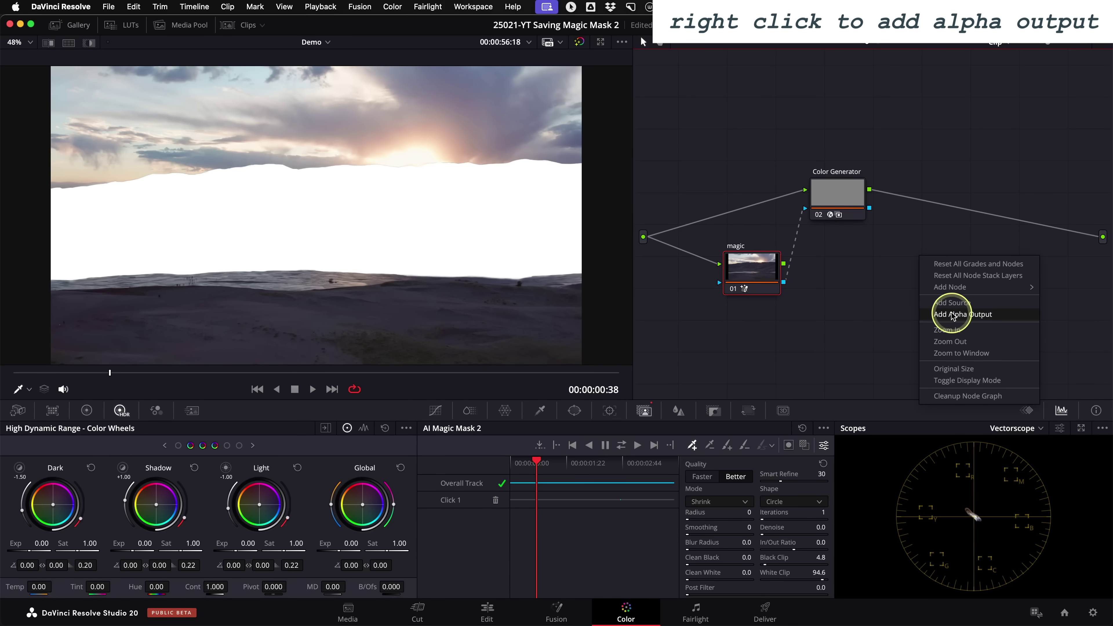
click(994, 317)
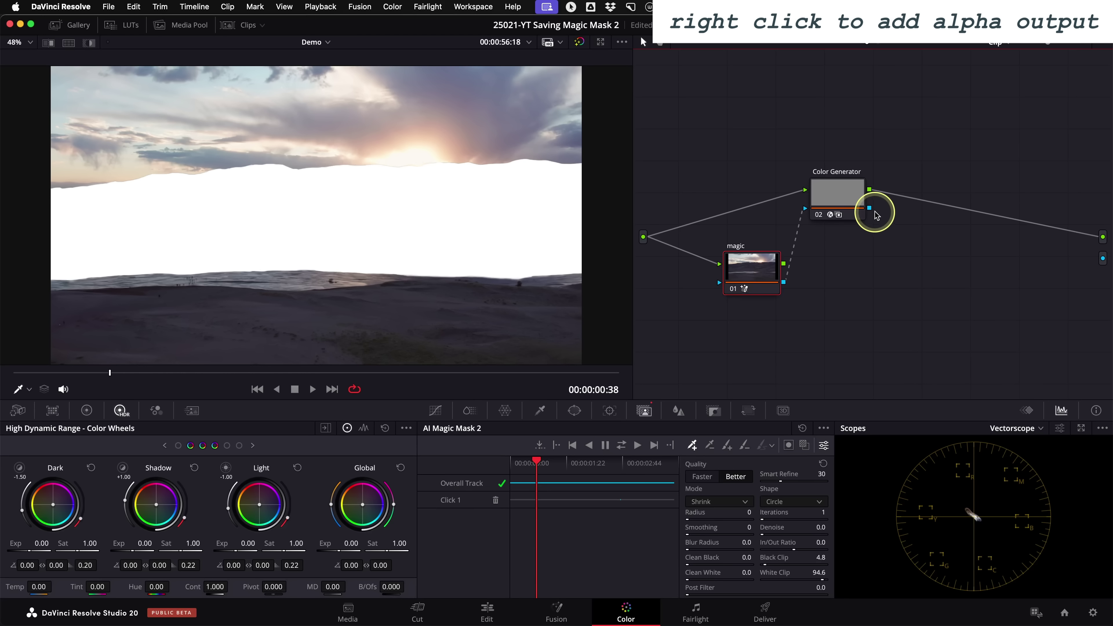
drag(869, 208, 1102, 258)
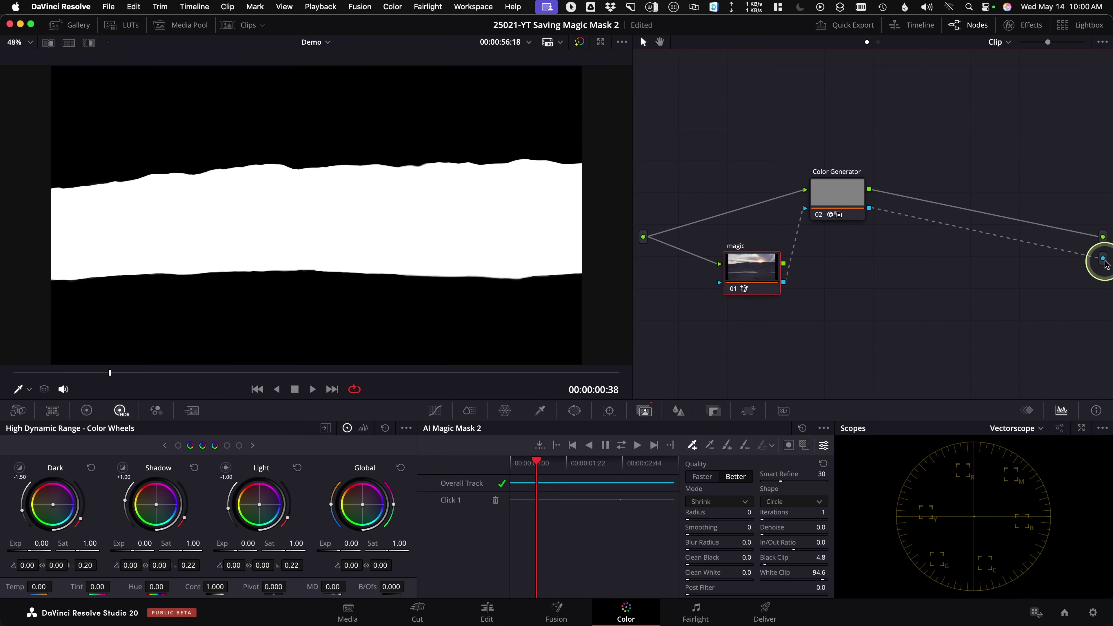
key(space)
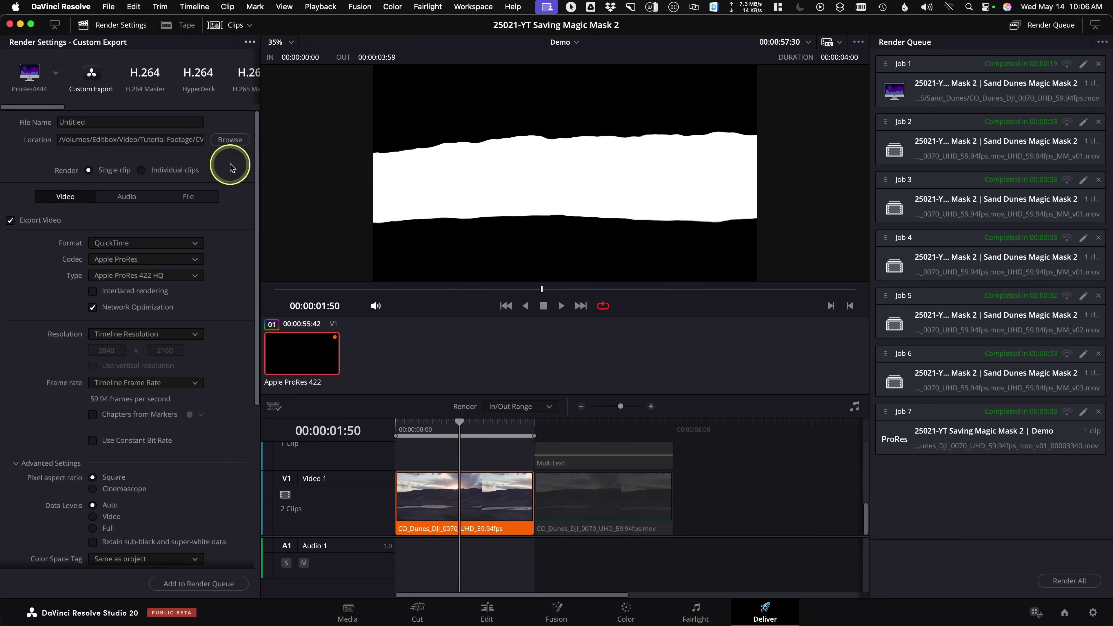
Load the ProRes 422 HQ render preset and set it to render individual clips at source resolution.
drag(50, 107, 102, 113)
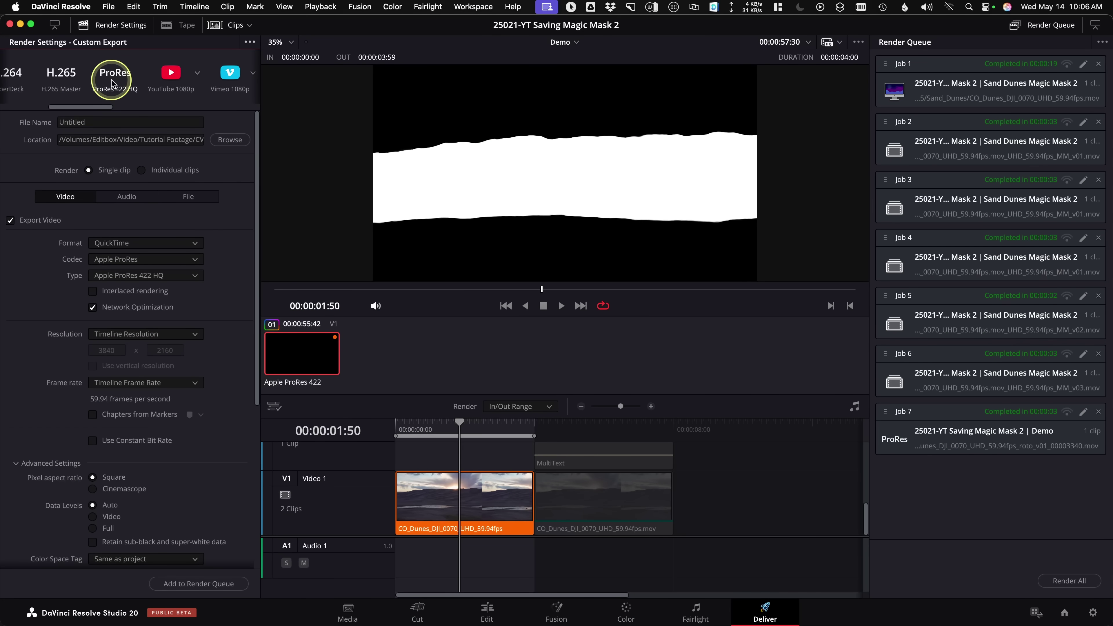
click(113, 82)
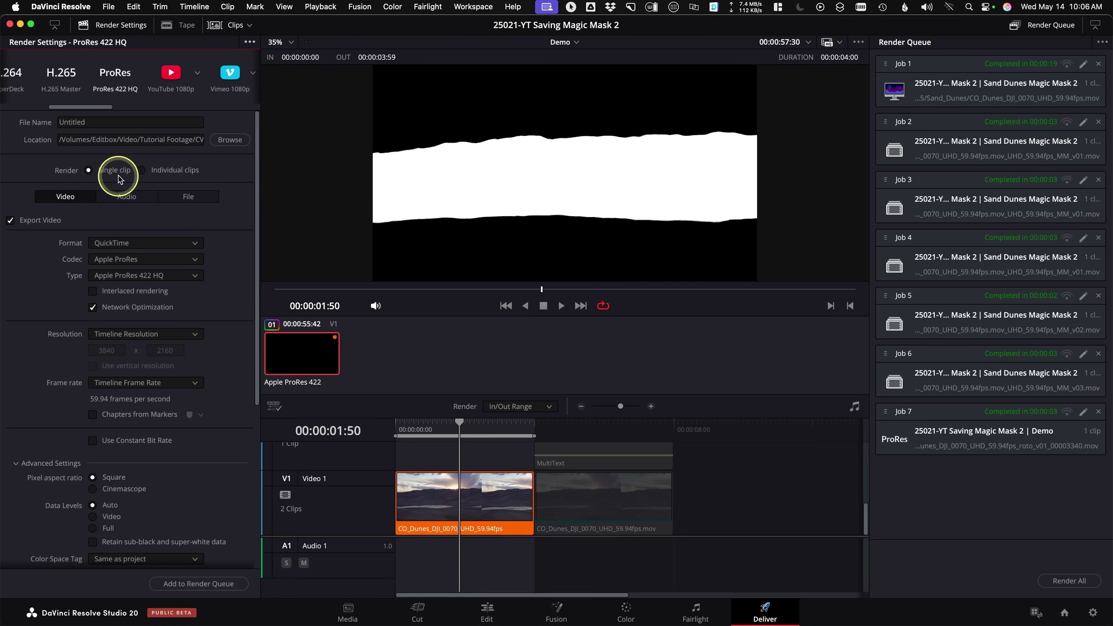
click(177, 175)
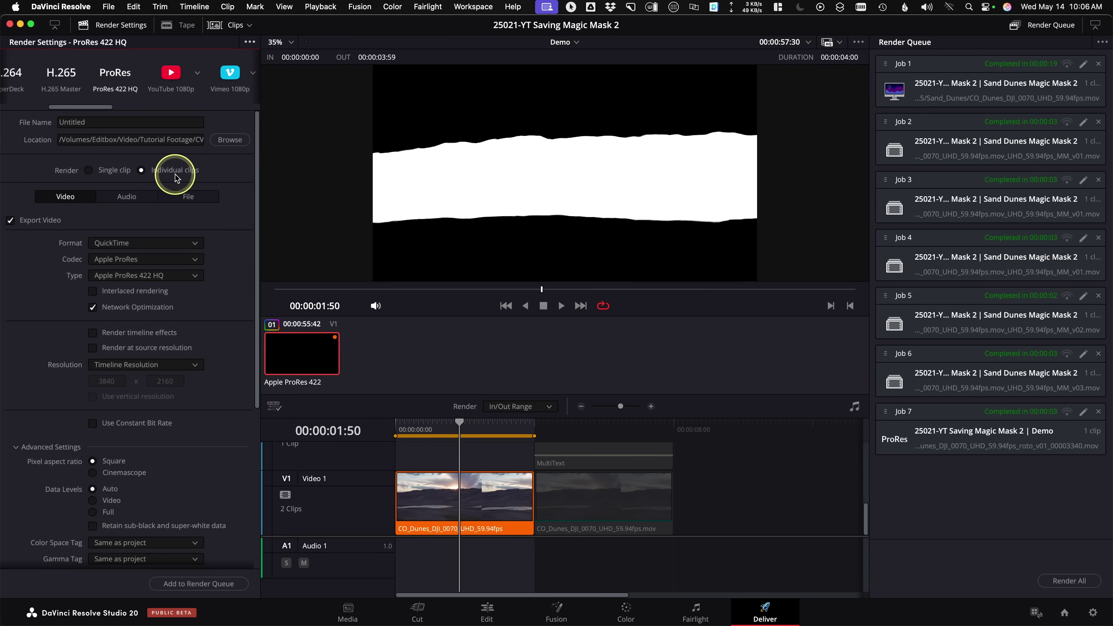
click(93, 349)
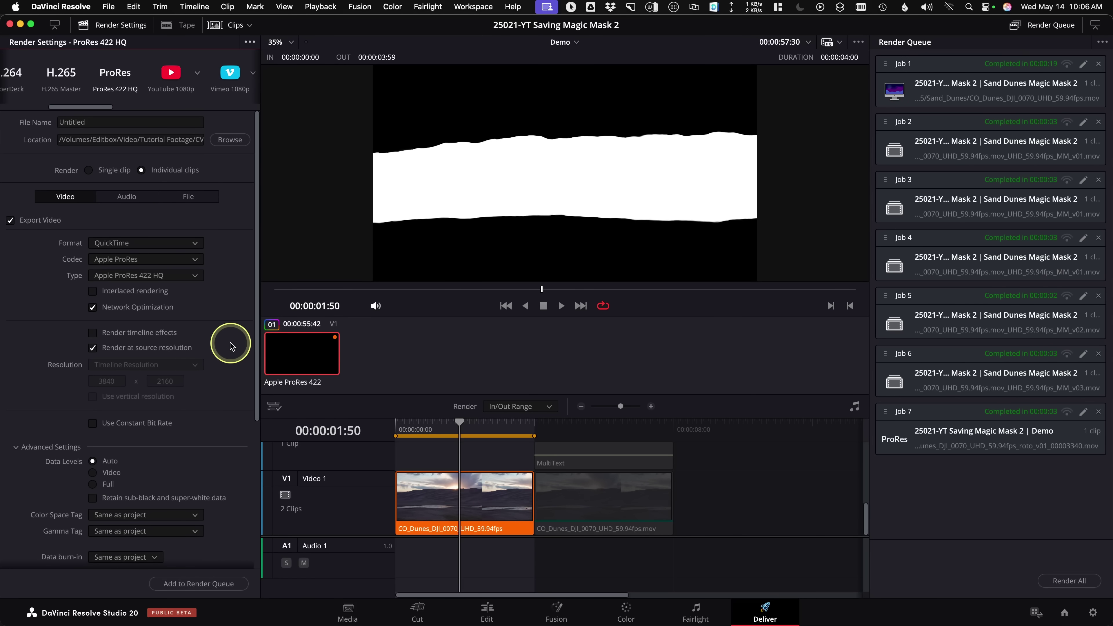
Set the render type to Apple ProRes 422 and turn off audio export.
click(195, 278)
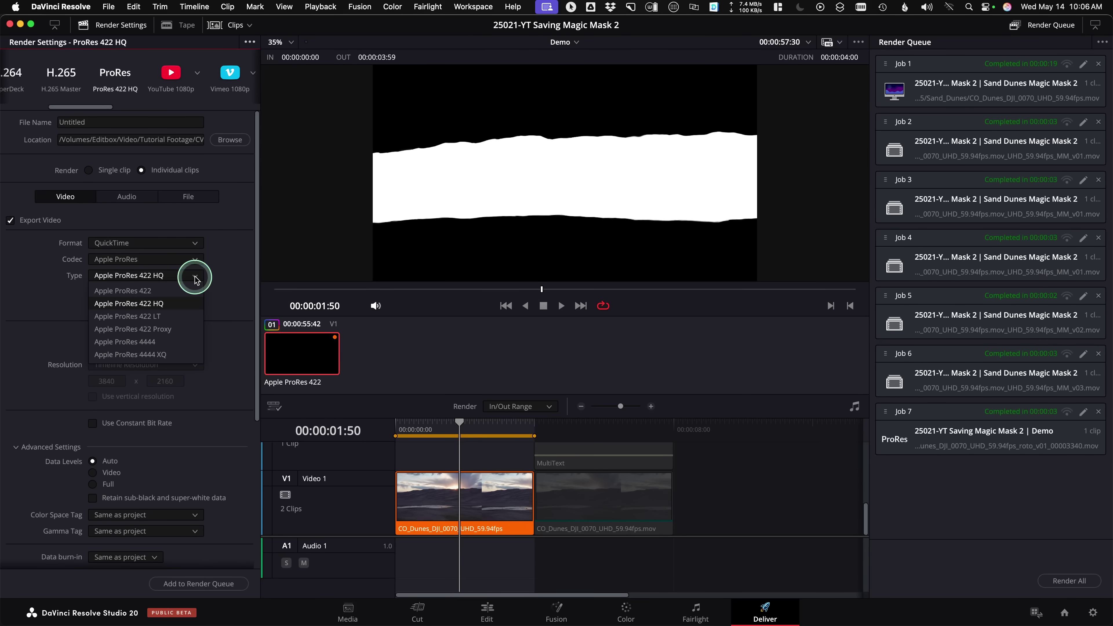
click(156, 291)
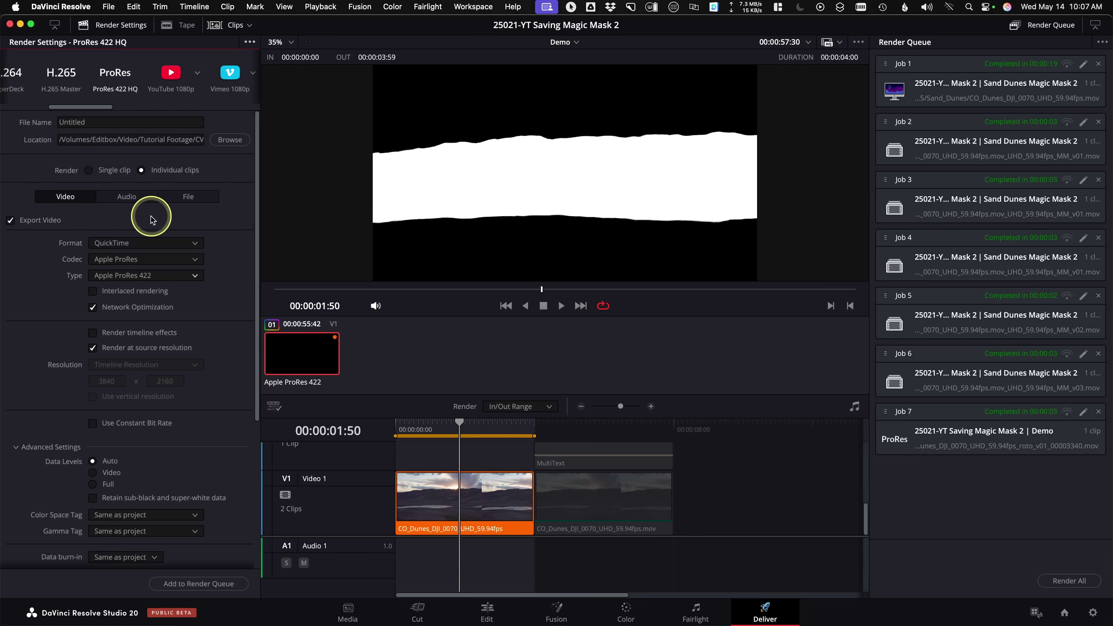
click(126, 197)
click(39, 223)
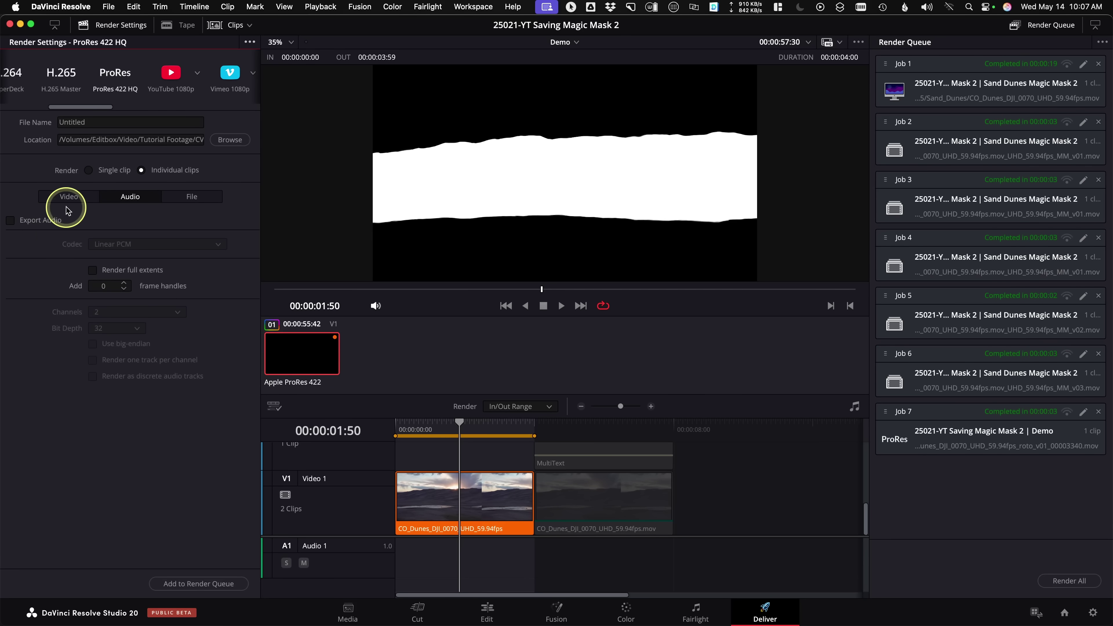
Set the render's custom filename to the Clip Name metadata variable.
click(179, 198)
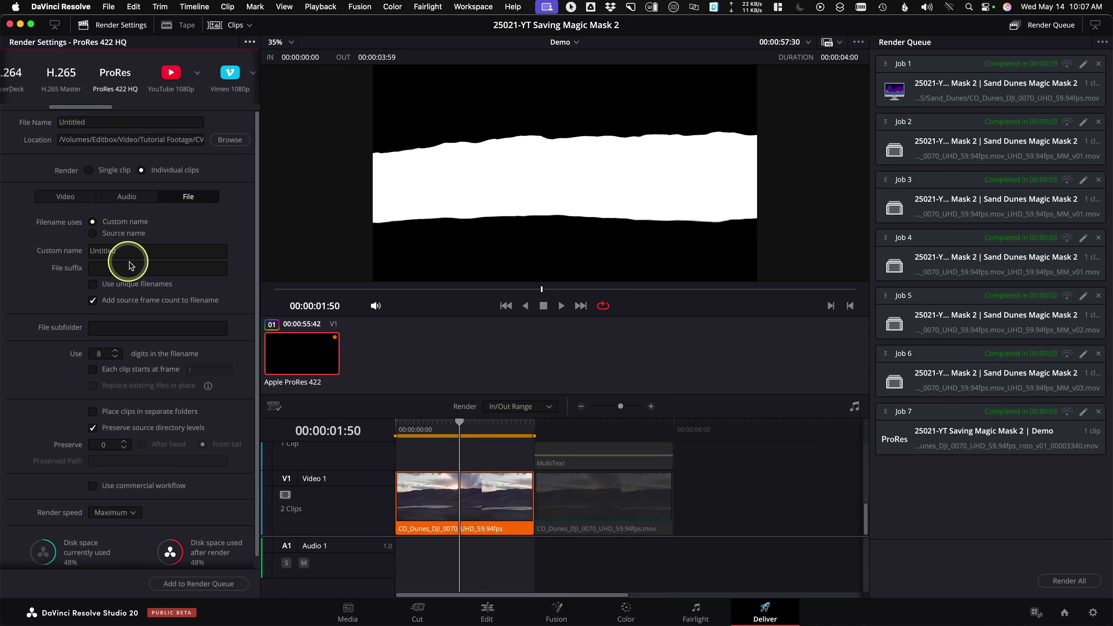
click(88, 248)
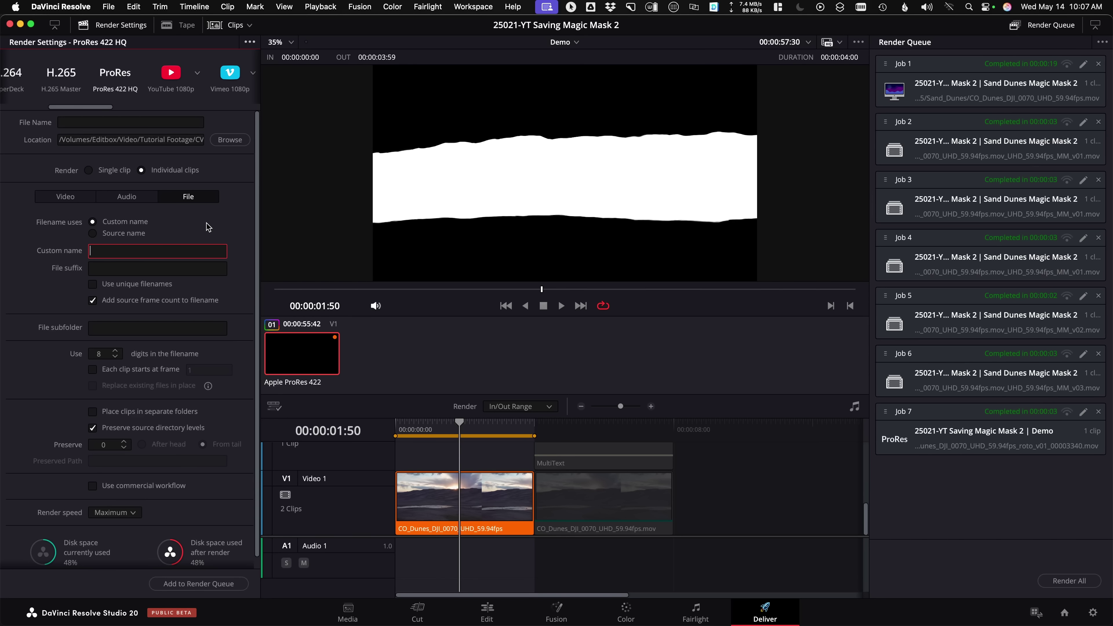
text(%)
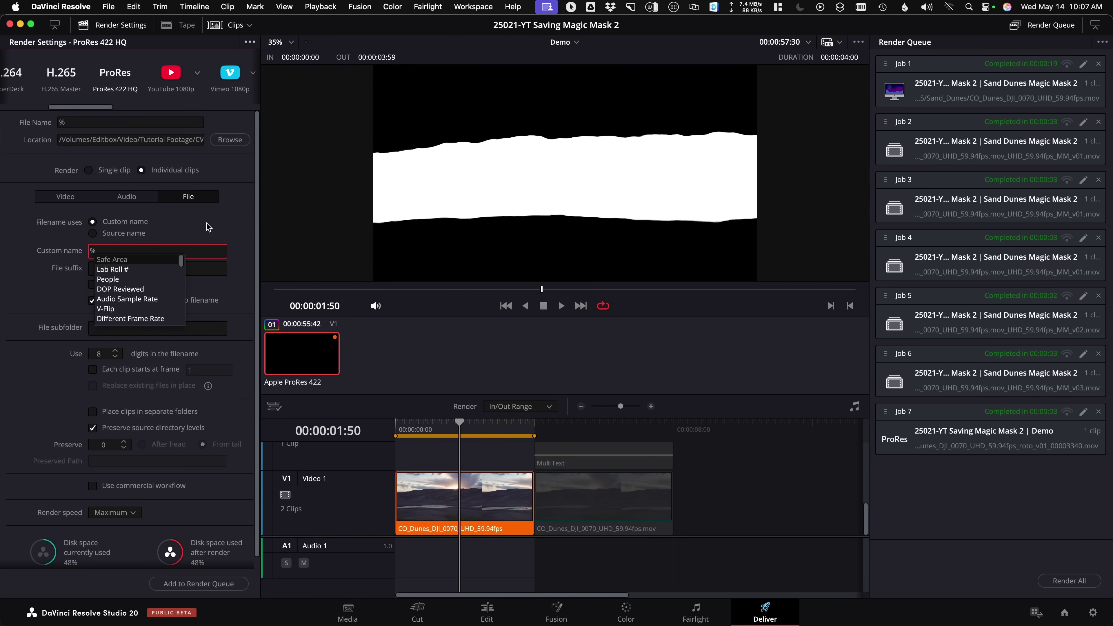
text(clip na)
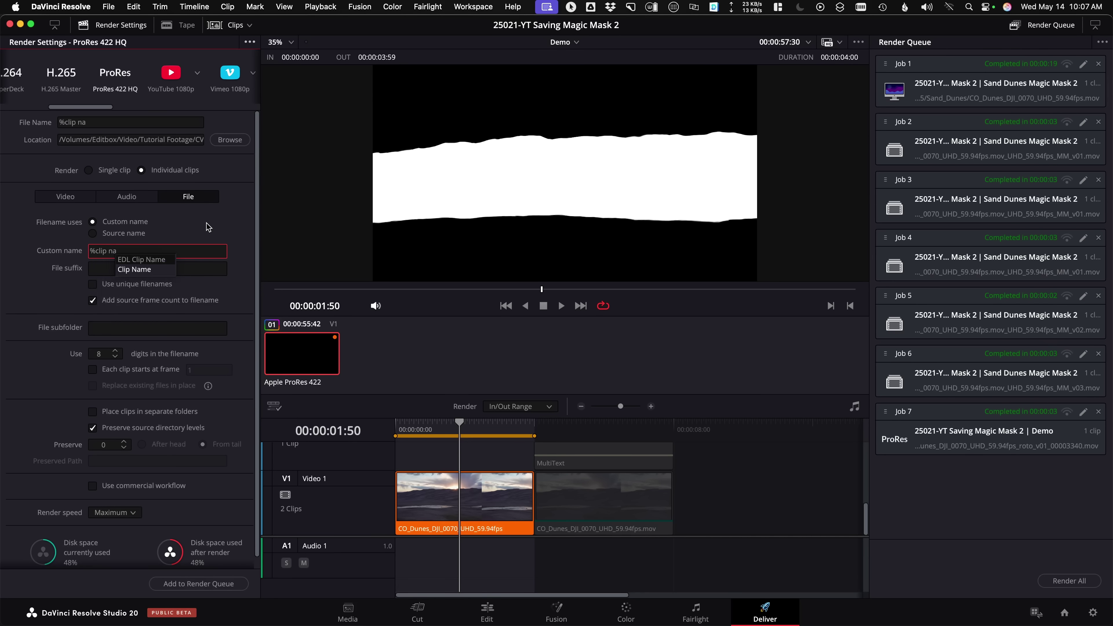
key(Down)
key(Return)
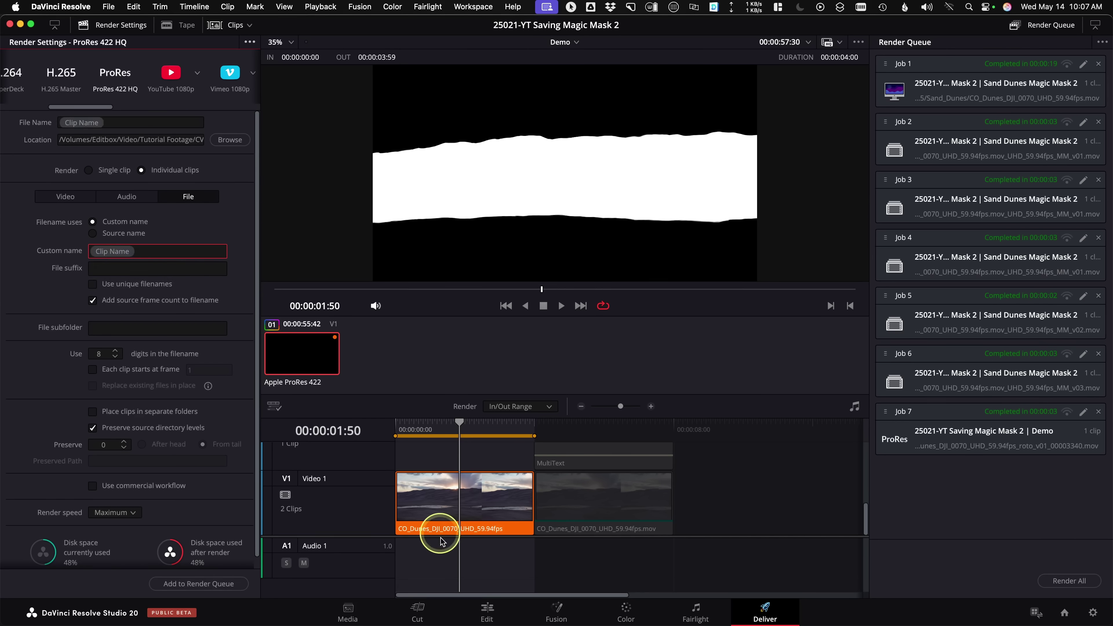
Check the dunes clip's name in its file metadata on the Edit page, and return to the custom filename setting.
click(486, 612)
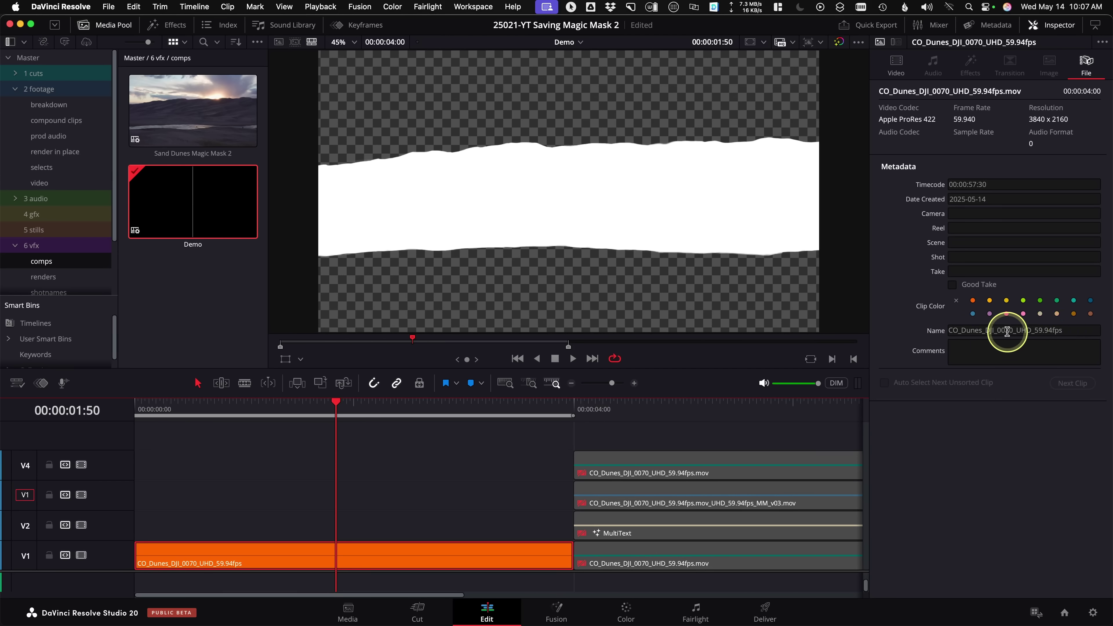
click(766, 612)
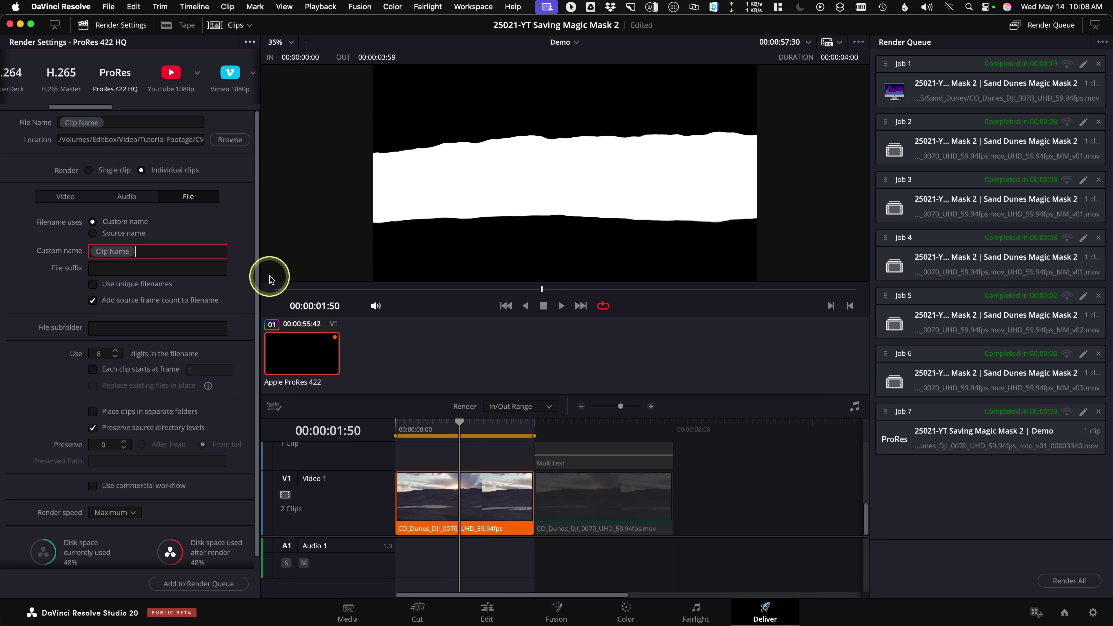
click(197, 249)
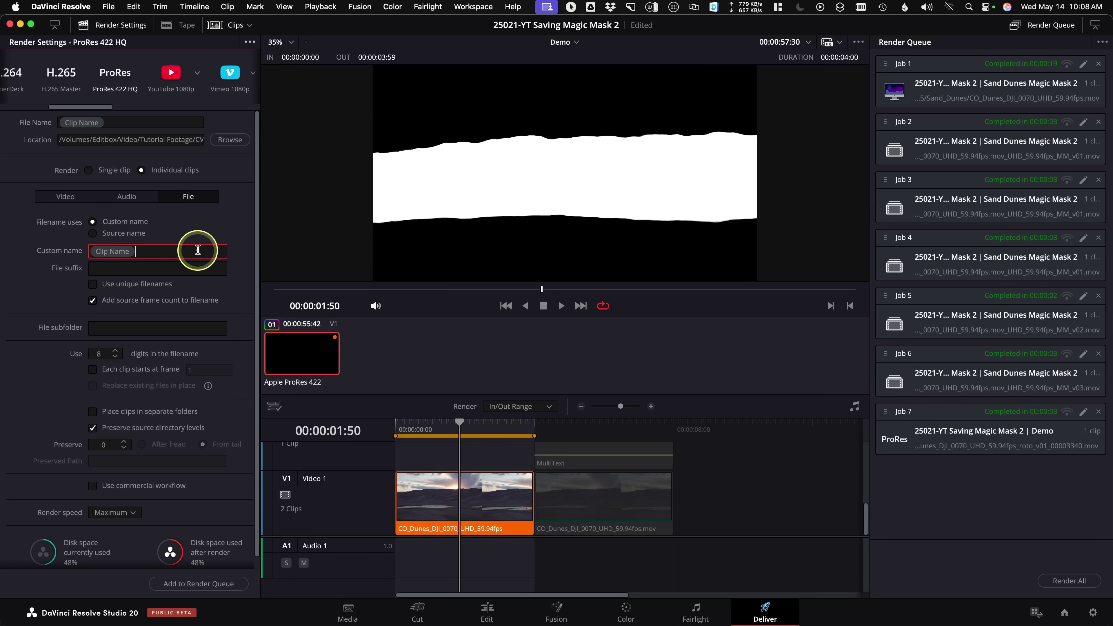
Set the file suffix to _roto_v01, exclude the source frame count from the filename, and check the render destination folder.
click(174, 268)
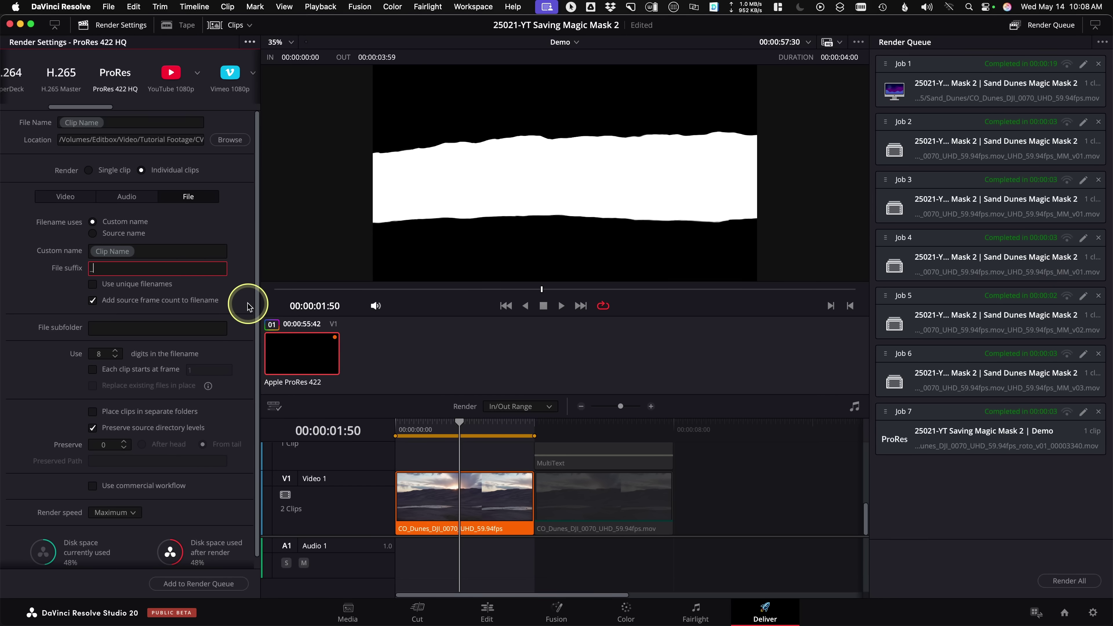
text(_roto_v01)
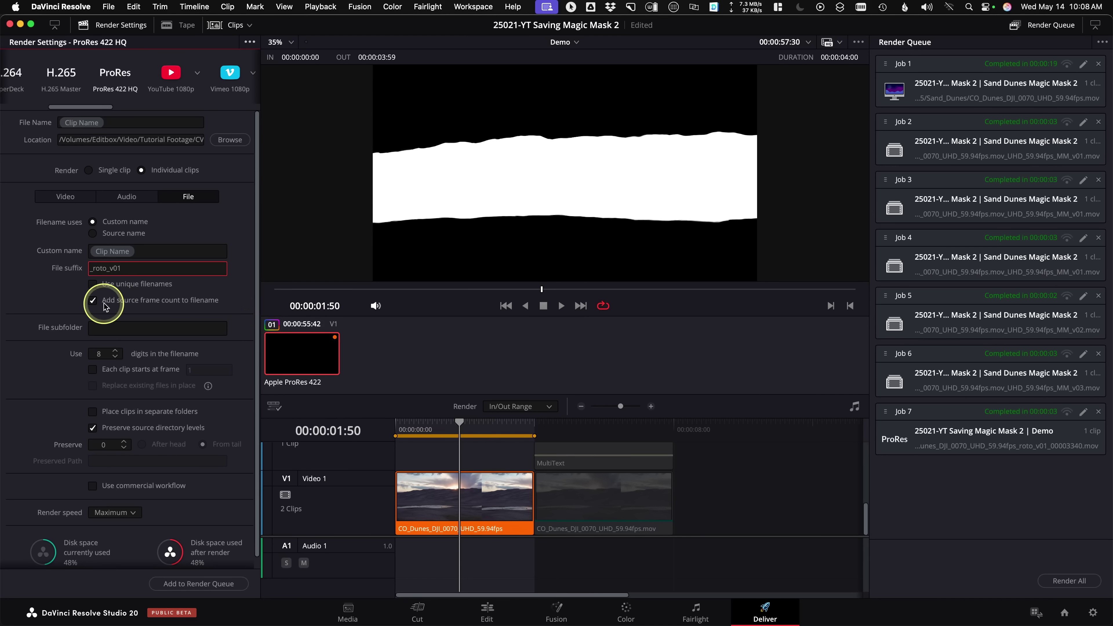
click(175, 306)
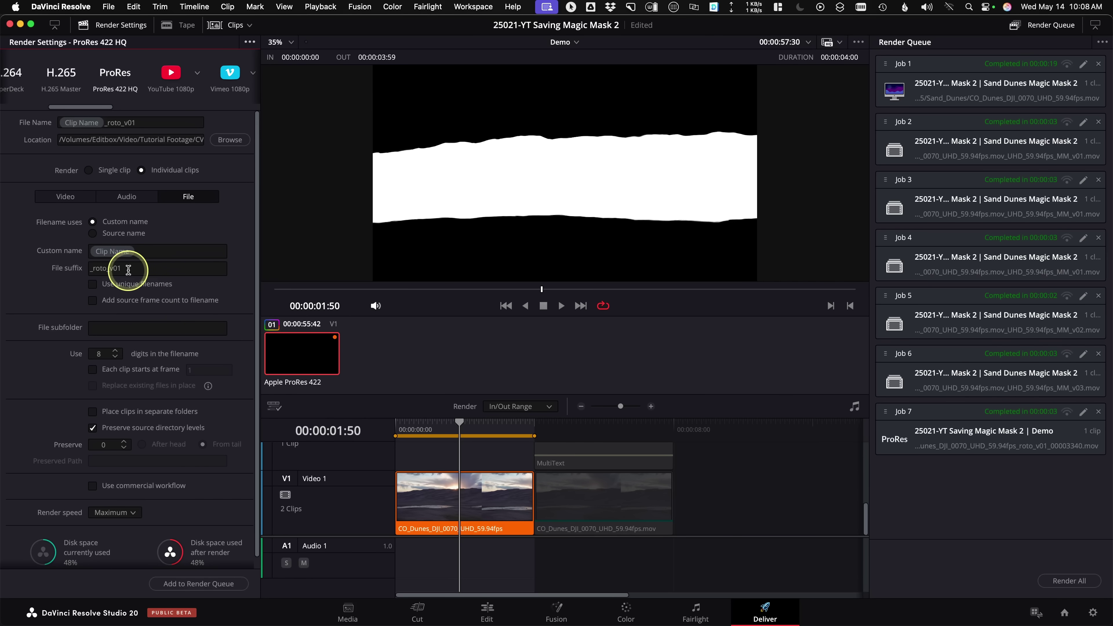
click(224, 141)
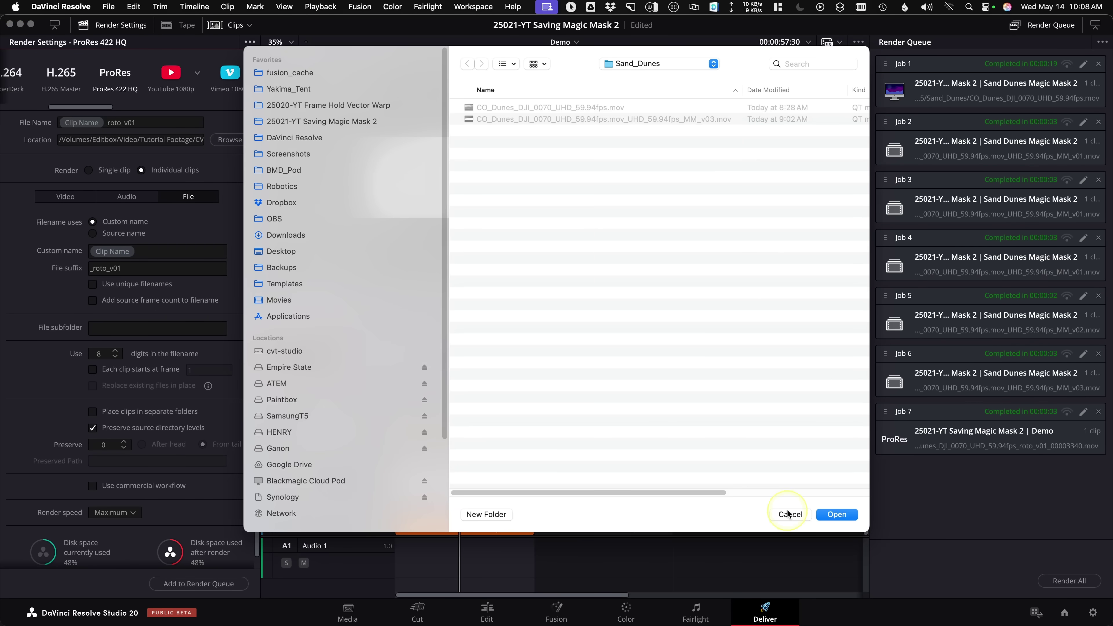
click(787, 514)
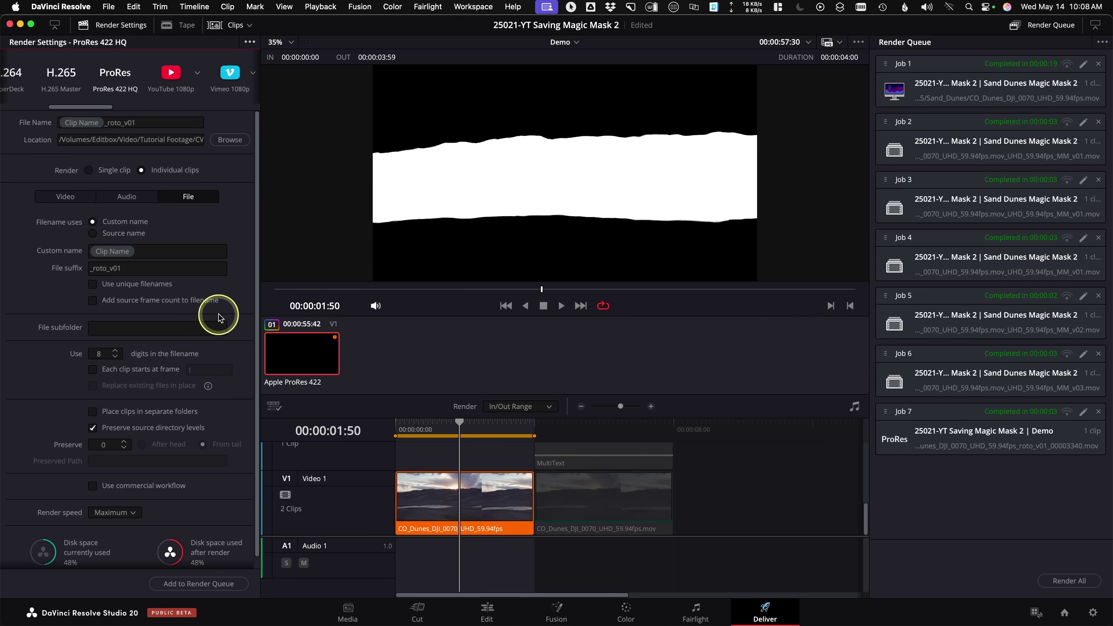
Save the current render settings as a new preset named "Magic Mask".
click(247, 42)
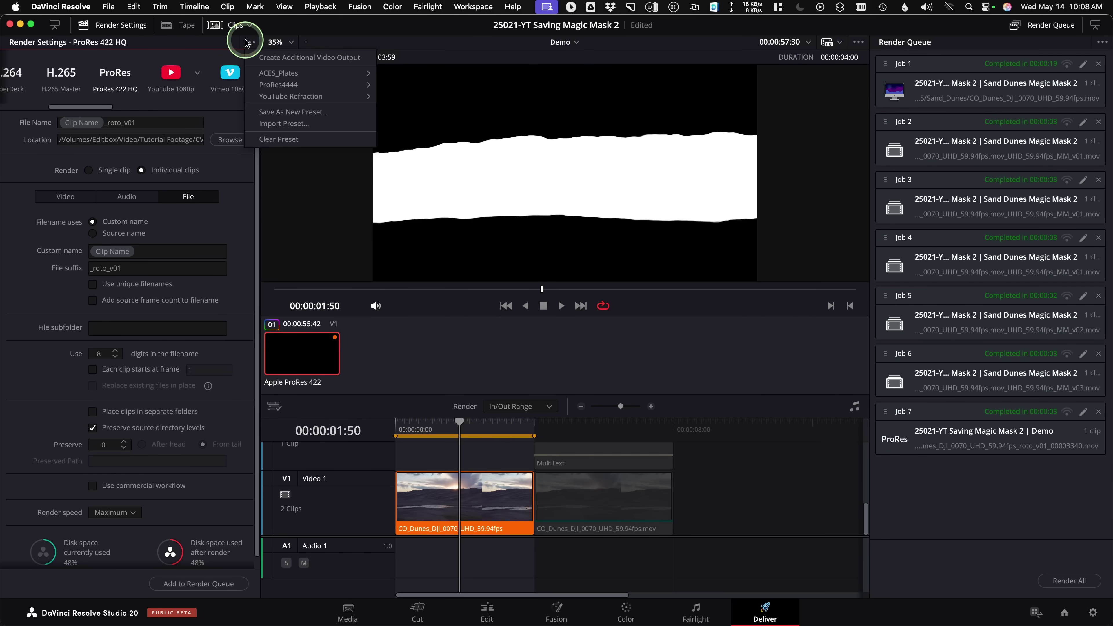
click(309, 111)
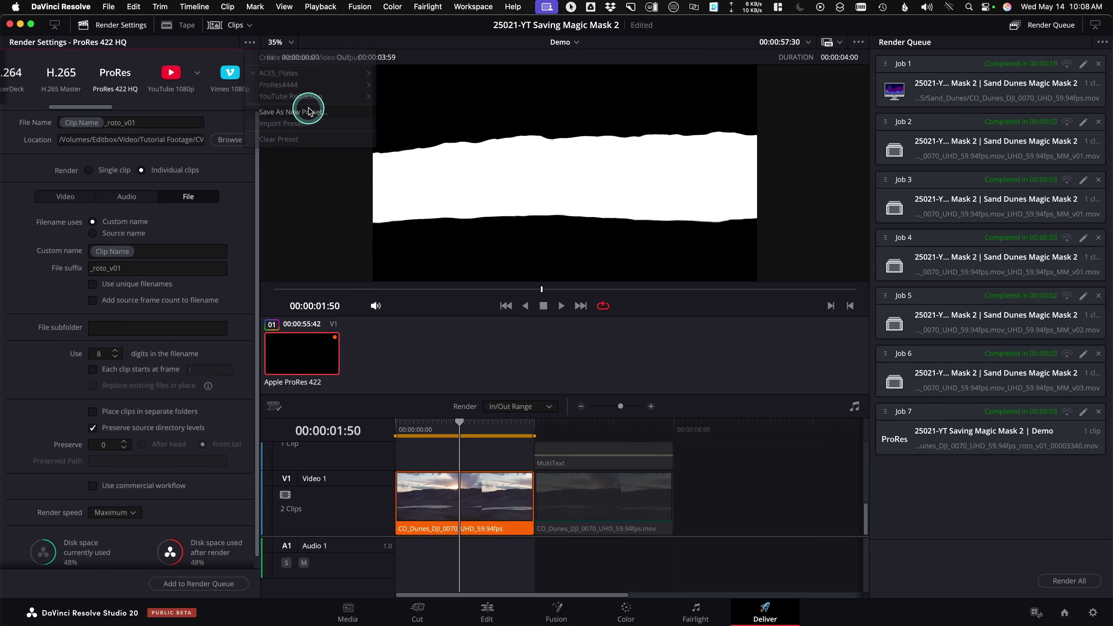
text(Magic Mask)
key(Return)
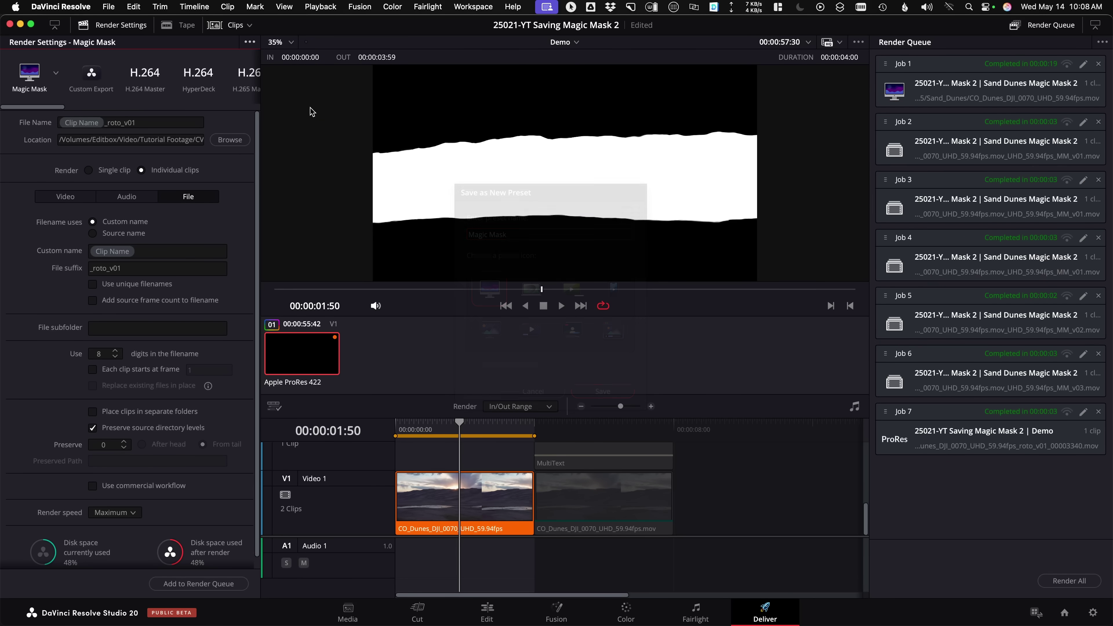
Queue and render the matte with the current settings, and inspect the rendered roto_v01 file in Finder.
click(206, 584)
click(1058, 581)
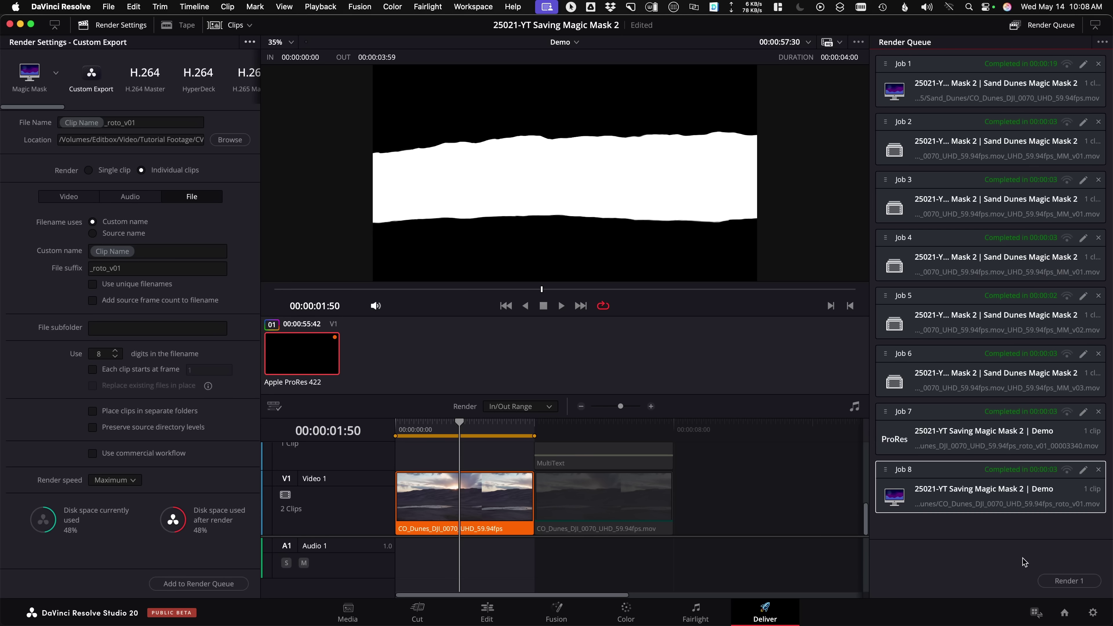
right_click(968, 507)
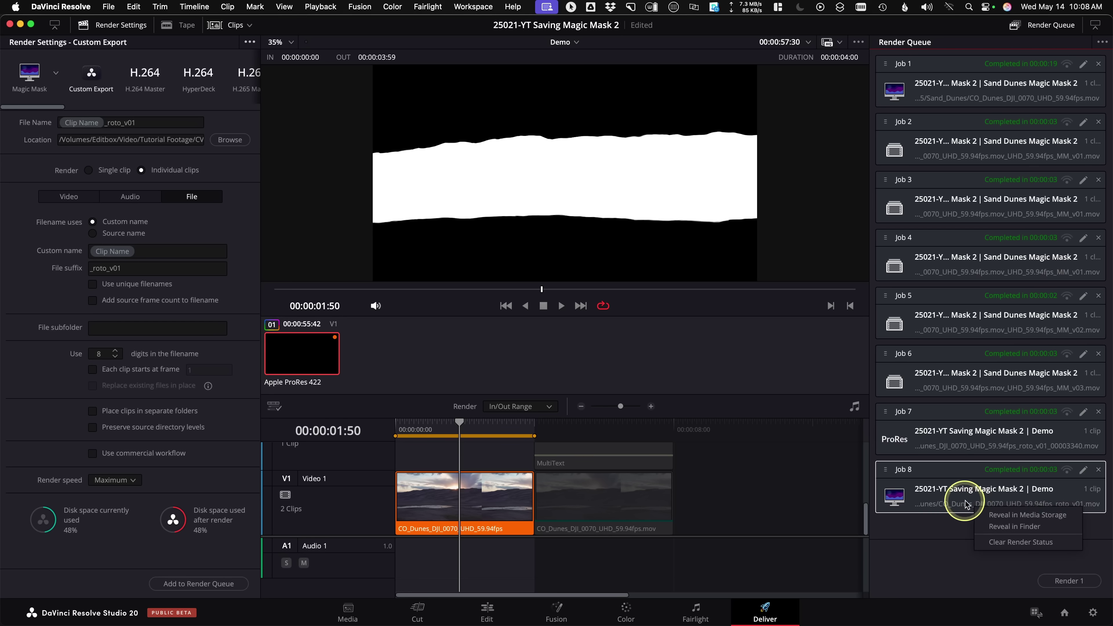
click(1015, 526)
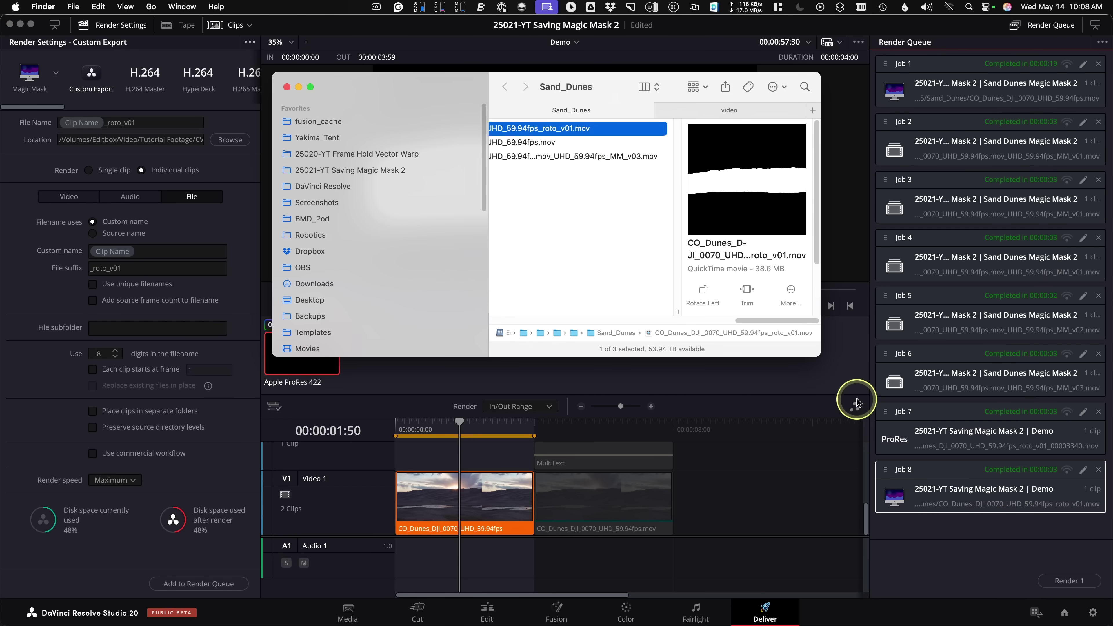
drag(821, 356, 1009, 433)
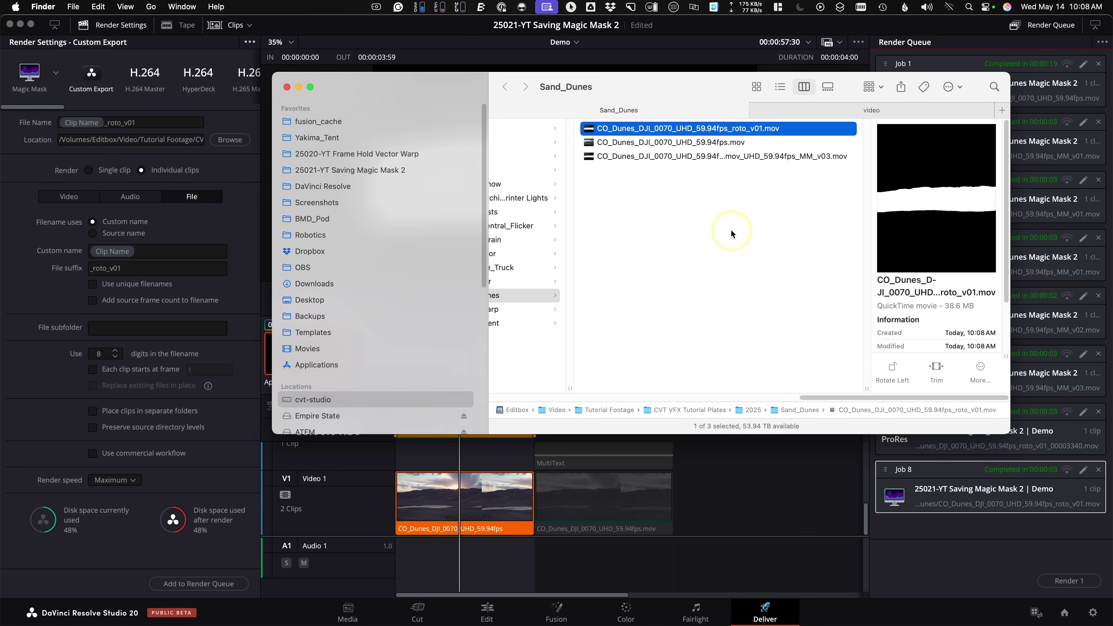
key(space)
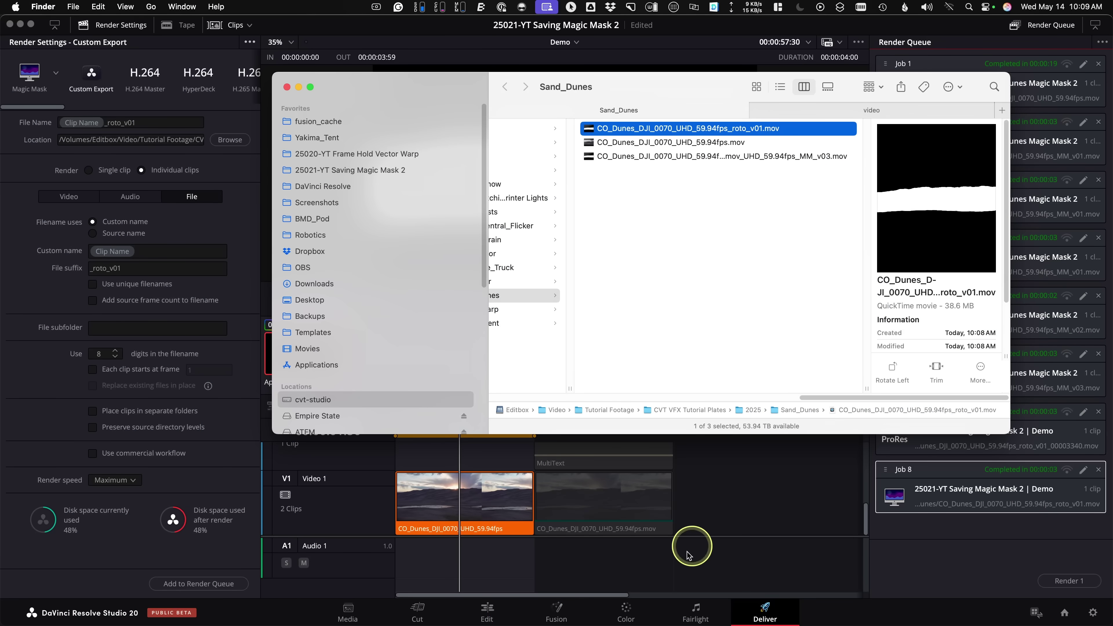
Import the rendered roto_v01 matte from Finder into the comps bin on the Edit page and view it.
click(487, 611)
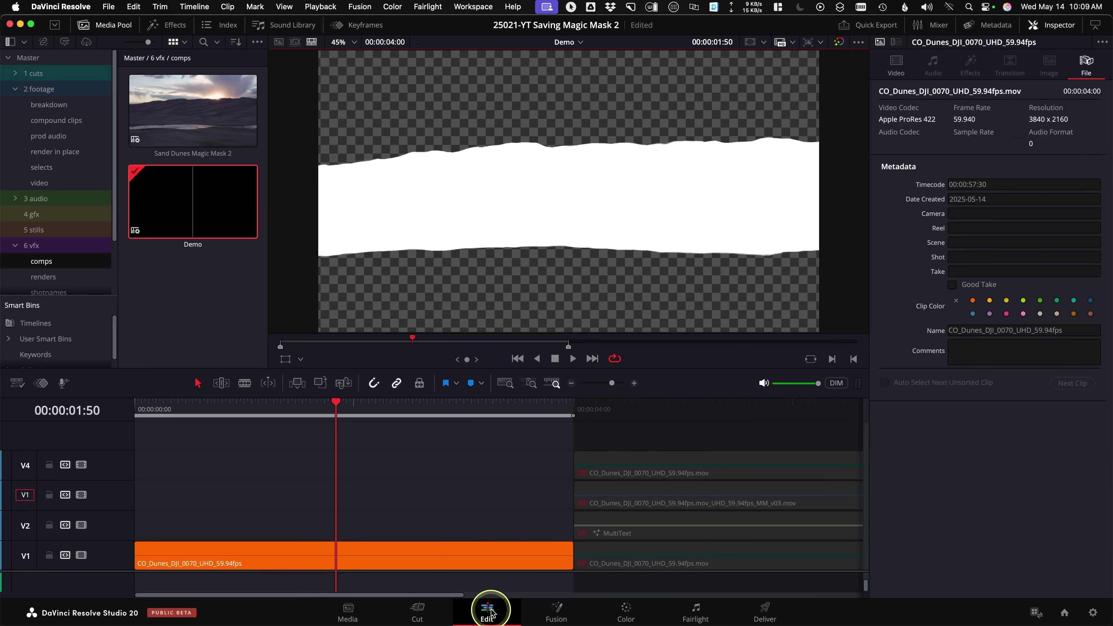
click(171, 291)
key(super+Tab)
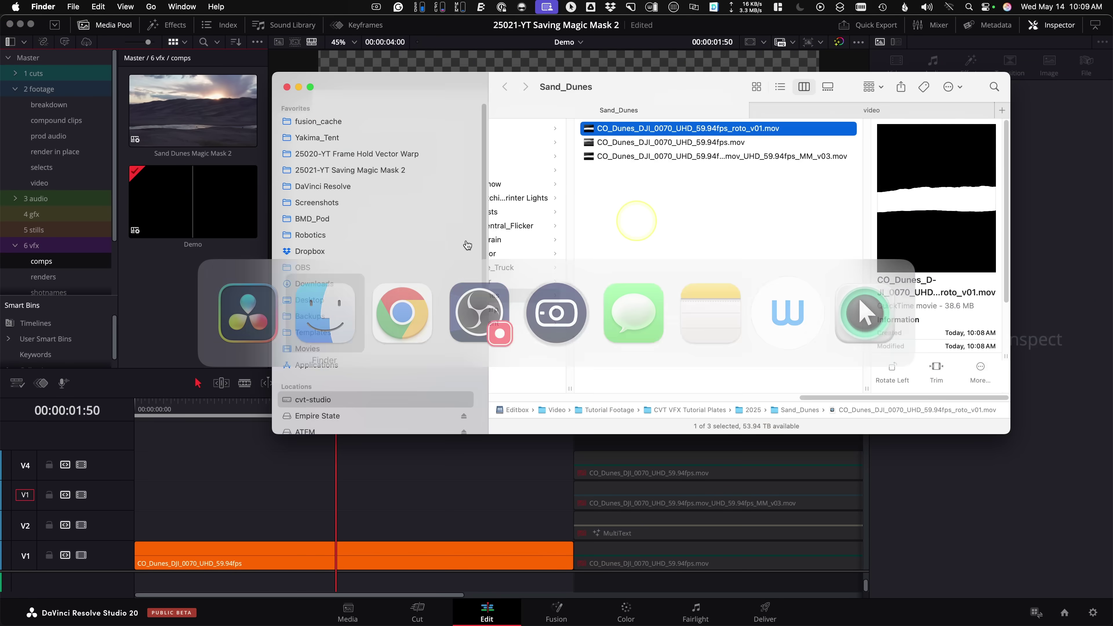
drag(682, 128, 206, 329)
click(202, 102)
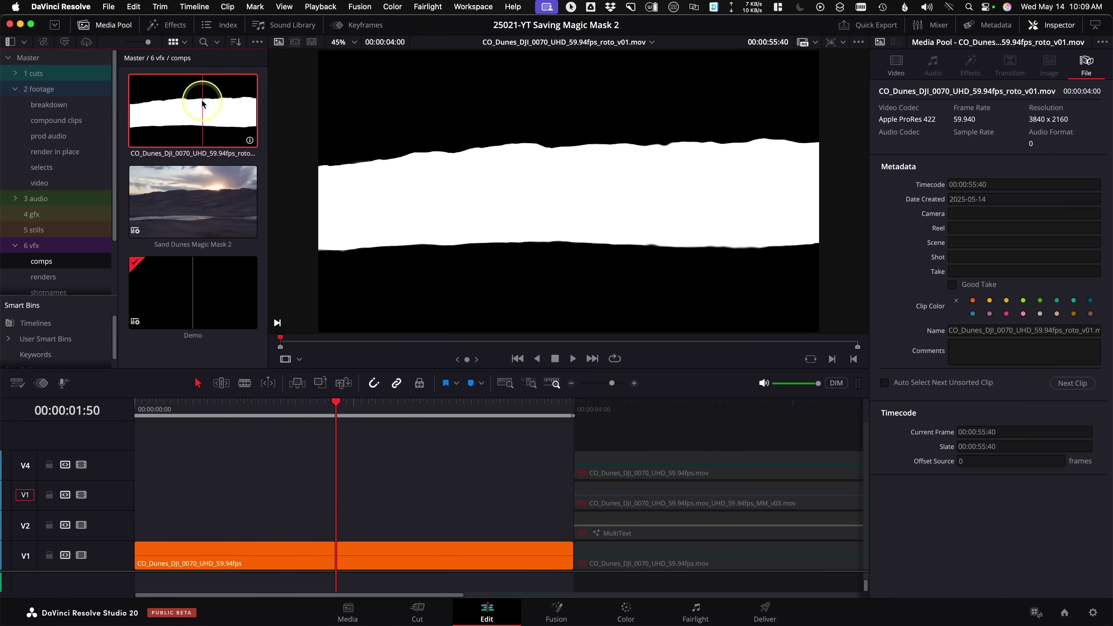
Duplicate the orange dunes clip on V1 into the empty area after the stacked clips, and park the playhead over the copy.
click(436, 506)
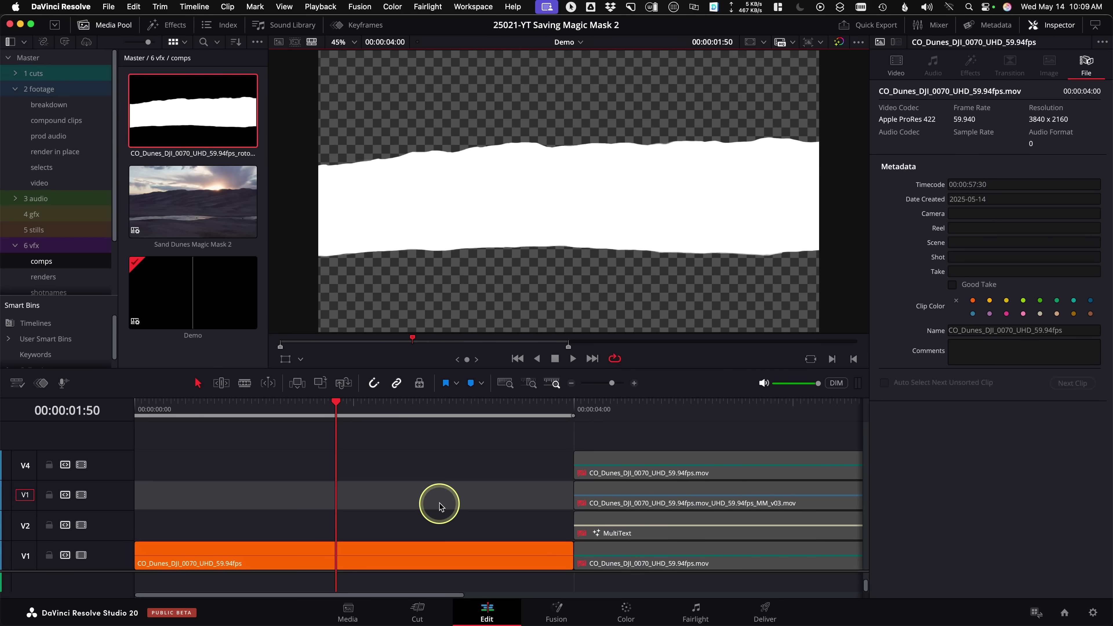
scroll(439, 507, down, 2)
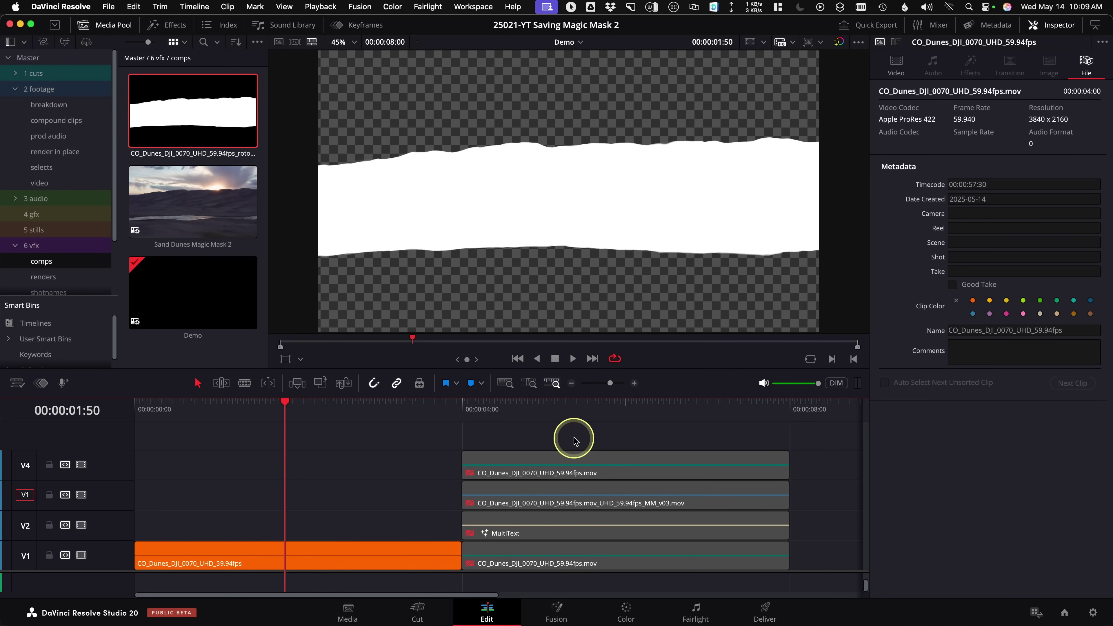
scroll(574, 436, down, 2)
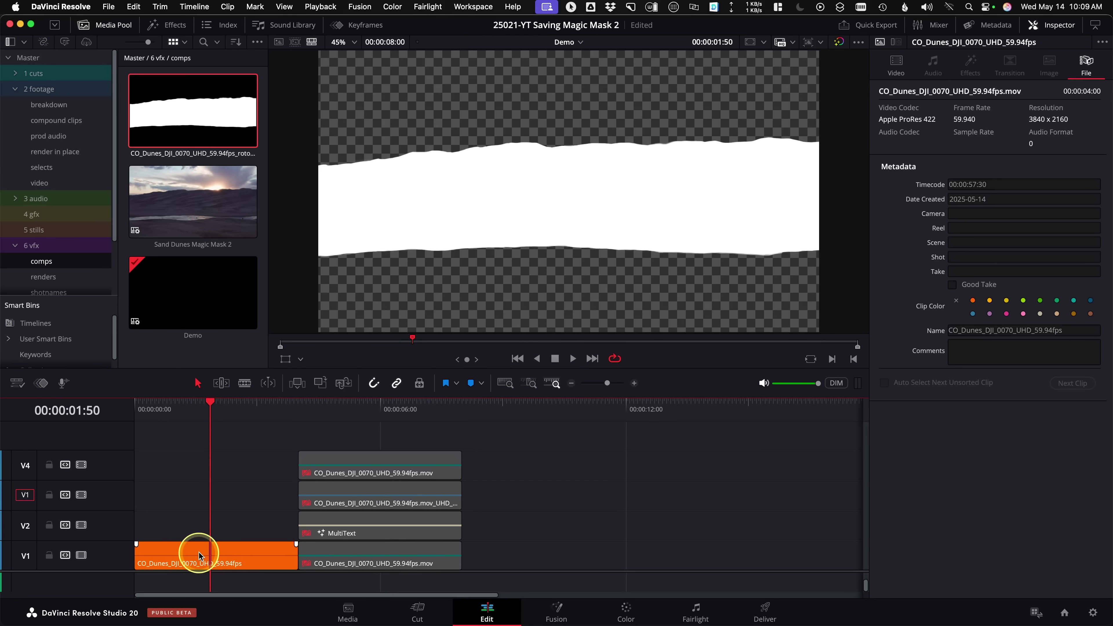
drag(199, 552, 615, 556)
click(615, 410)
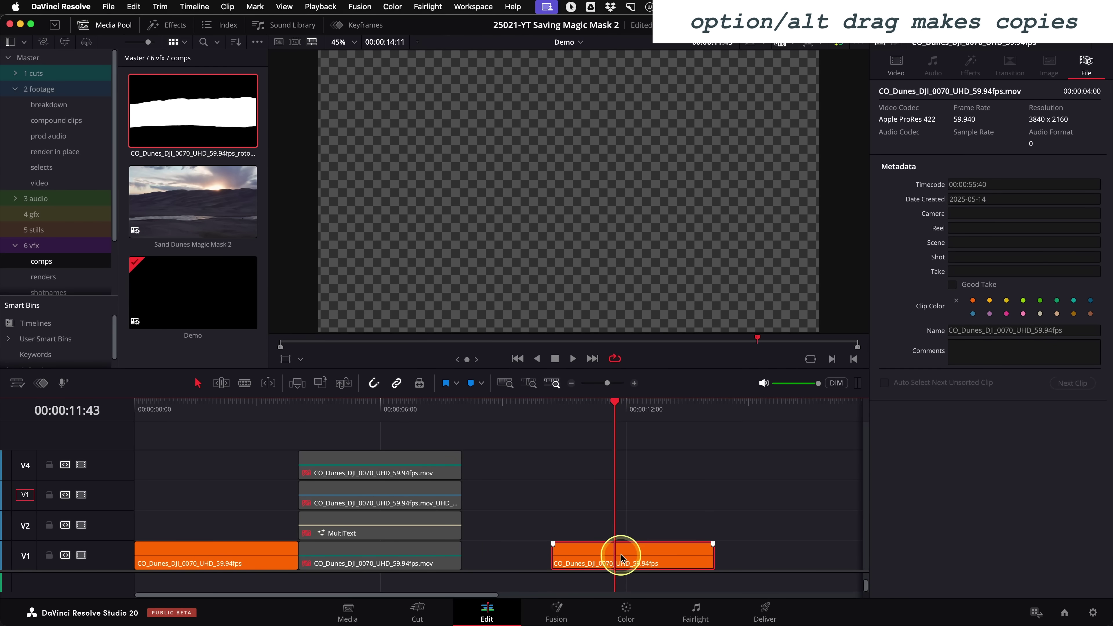
Reset all grades and nodes on the copied dunes clip on the Color page.
click(614, 615)
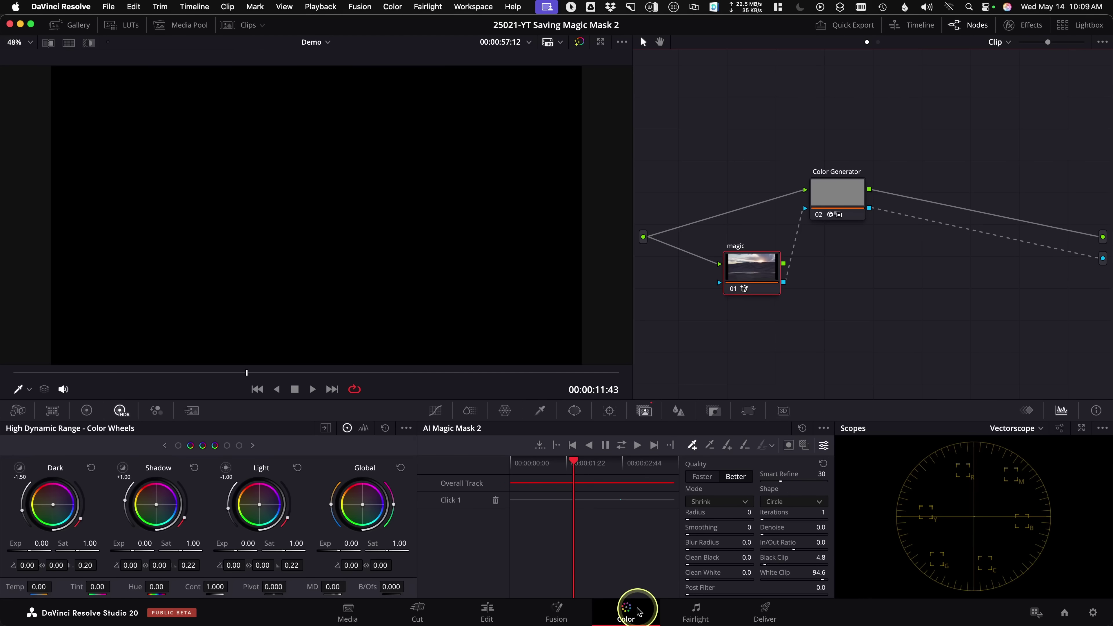
right_click(776, 130)
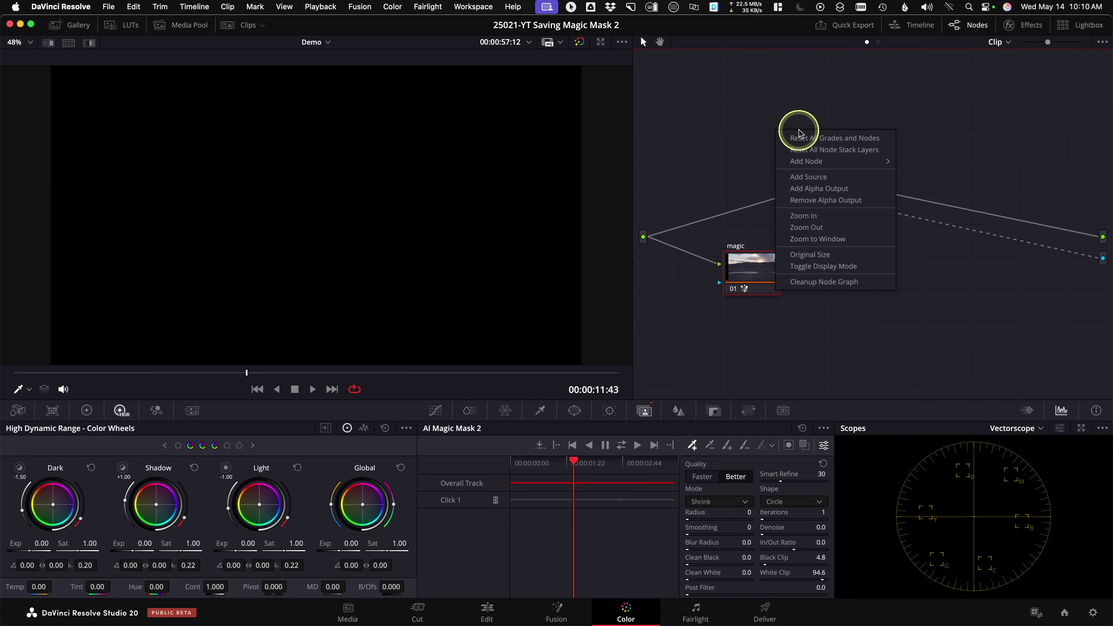
click(878, 138)
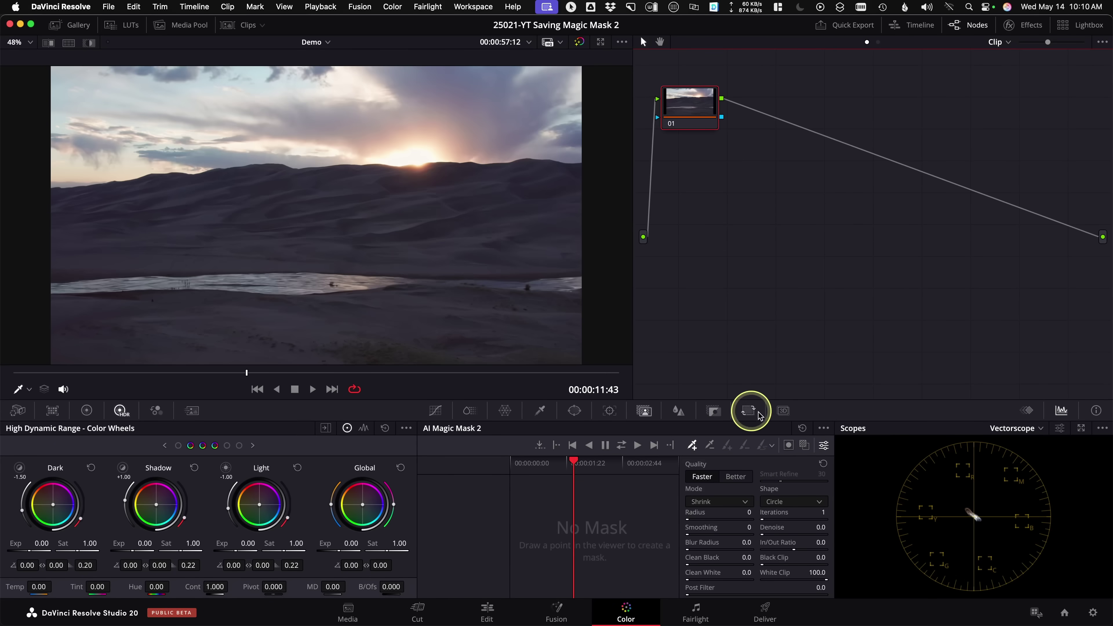
Move the copied dunes clip up to track V2 on the Edit page and mark its length as the in/out range.
click(504, 618)
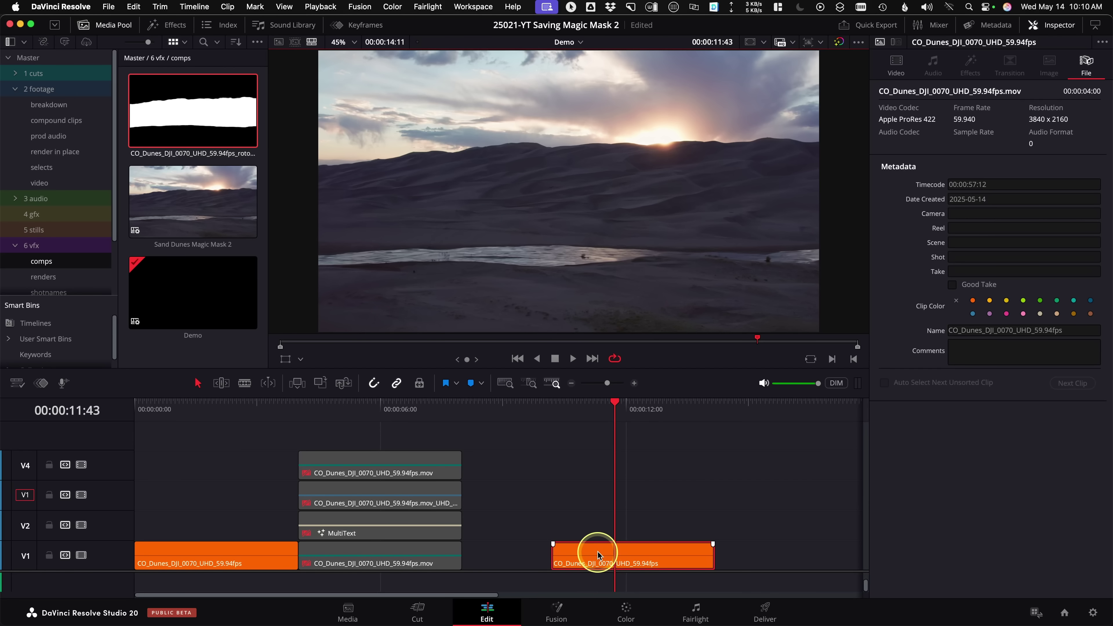
drag(597, 552, 600, 530)
key(x)
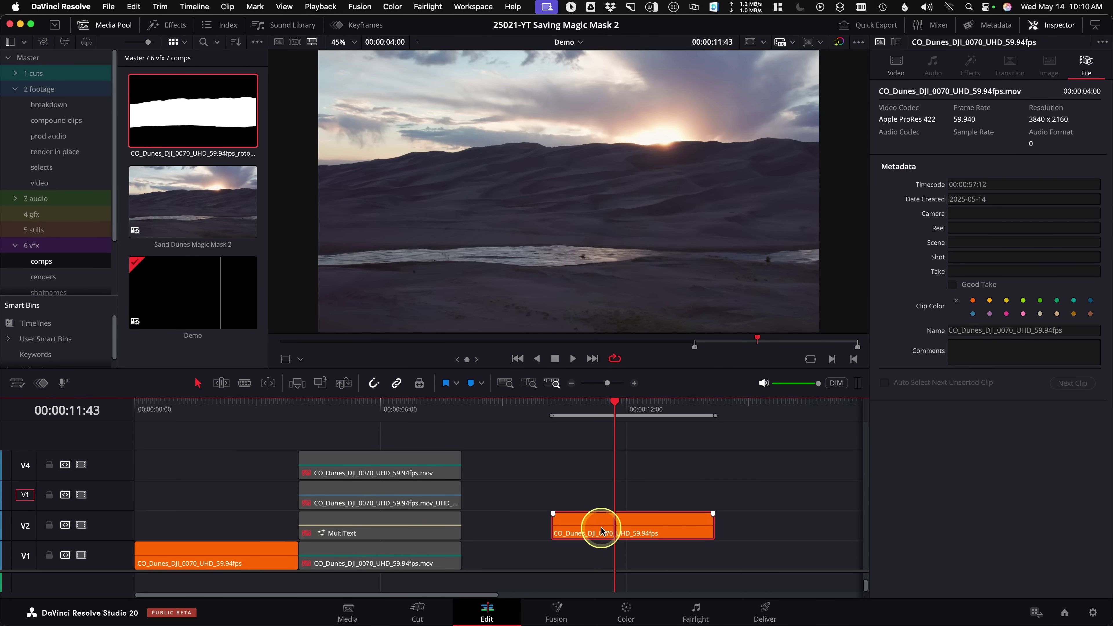
Target track V1 and place the roto_v01 matte clip directly beneath the dunes copy, filling the marked range.
double_click(178, 103)
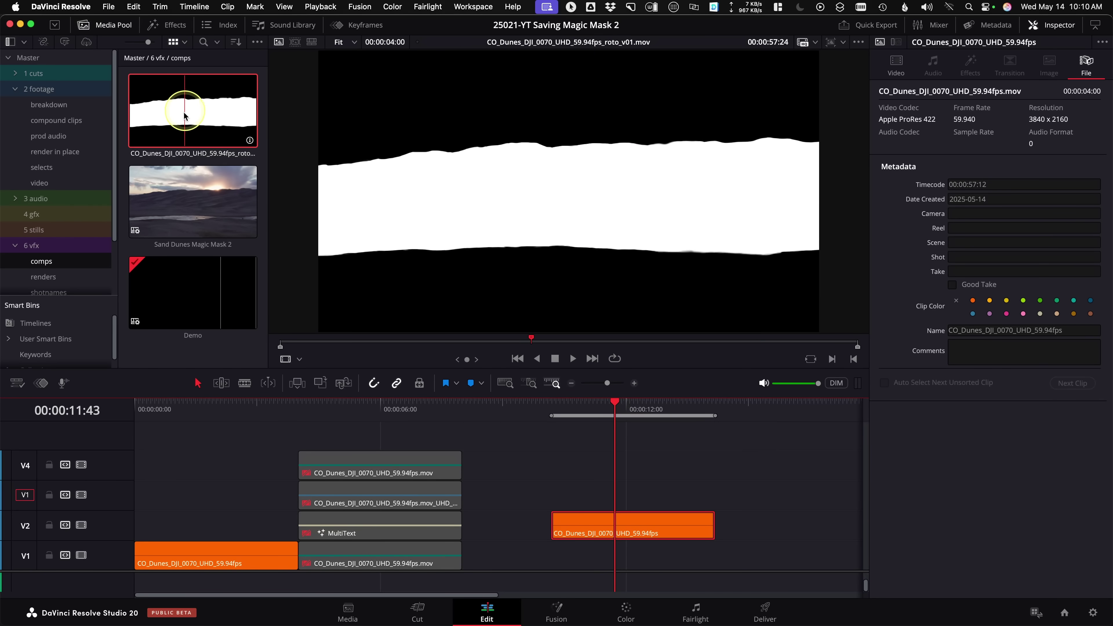
key(q)
click(24, 556)
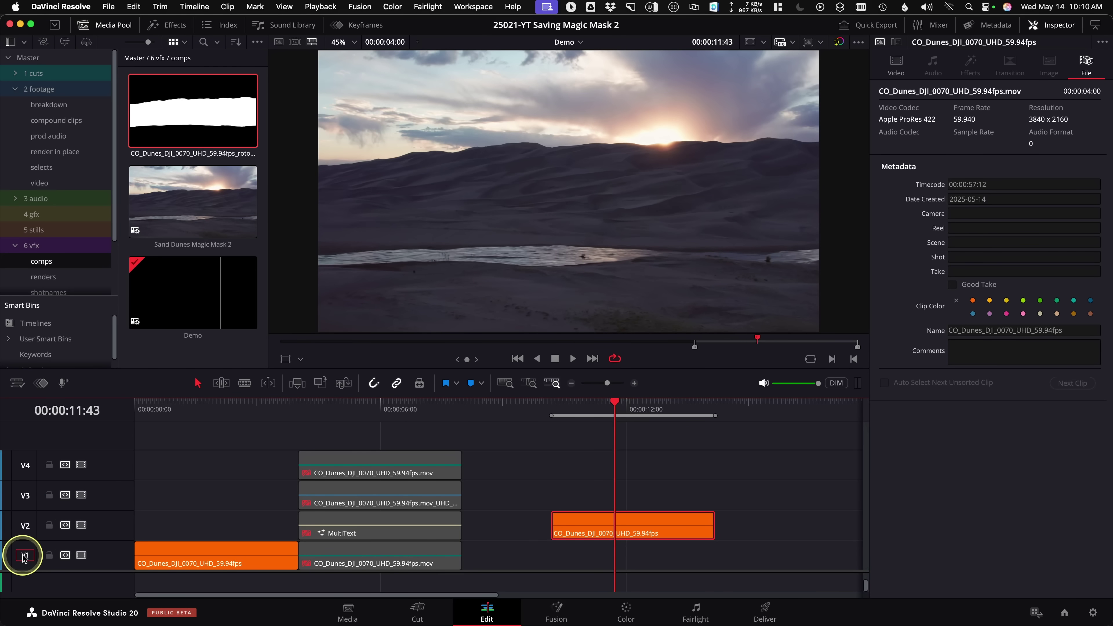
drag(168, 107, 800, 125)
drag(645, 412, 616, 426)
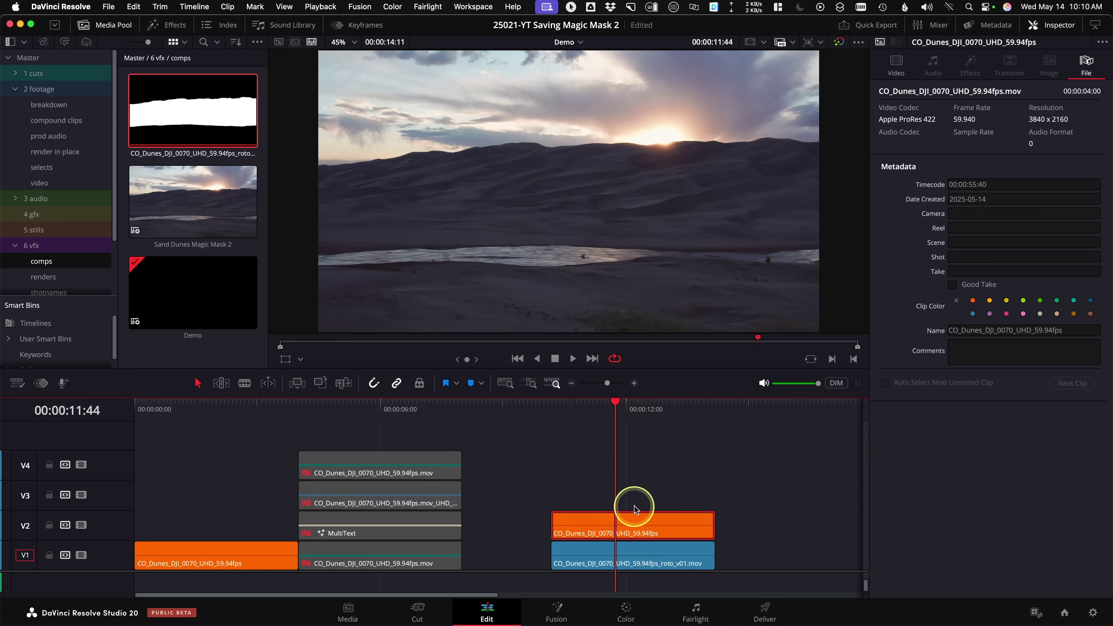
Compare the source timecodes of the dunes clip and the matte using the timecode overlays, and hide the overlays again.
click(858, 42)
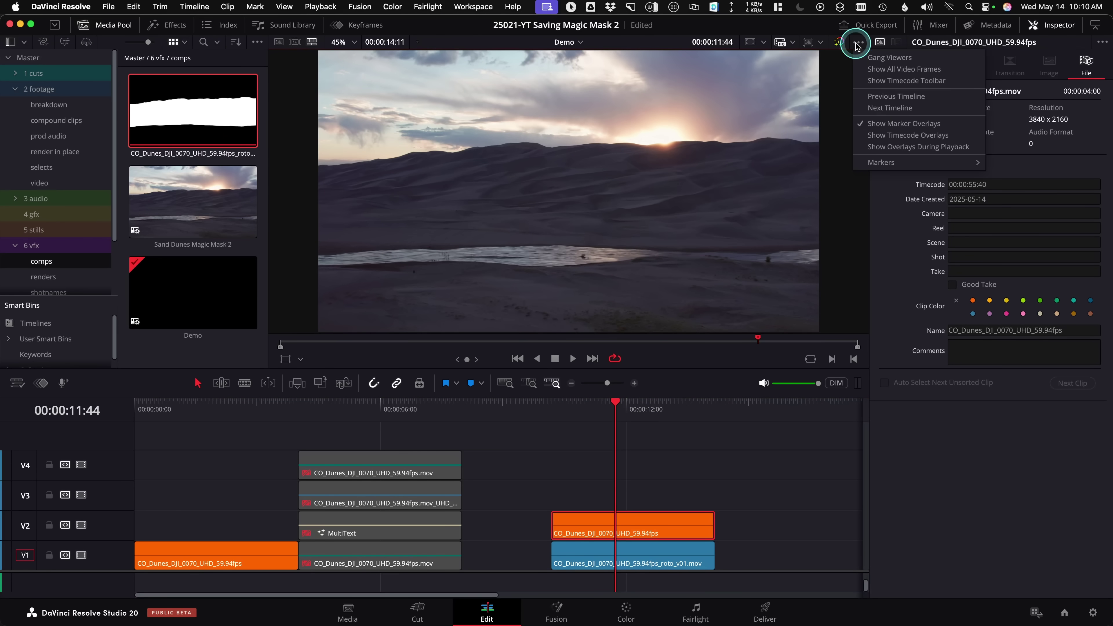
click(933, 135)
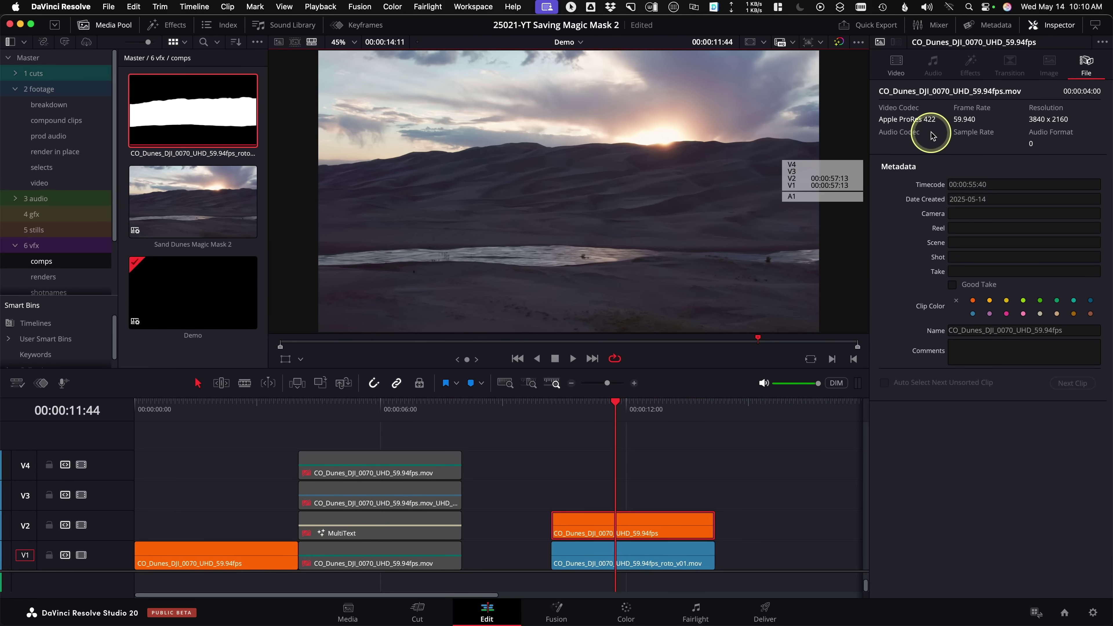
click(681, 414)
drag(682, 415, 611, 417)
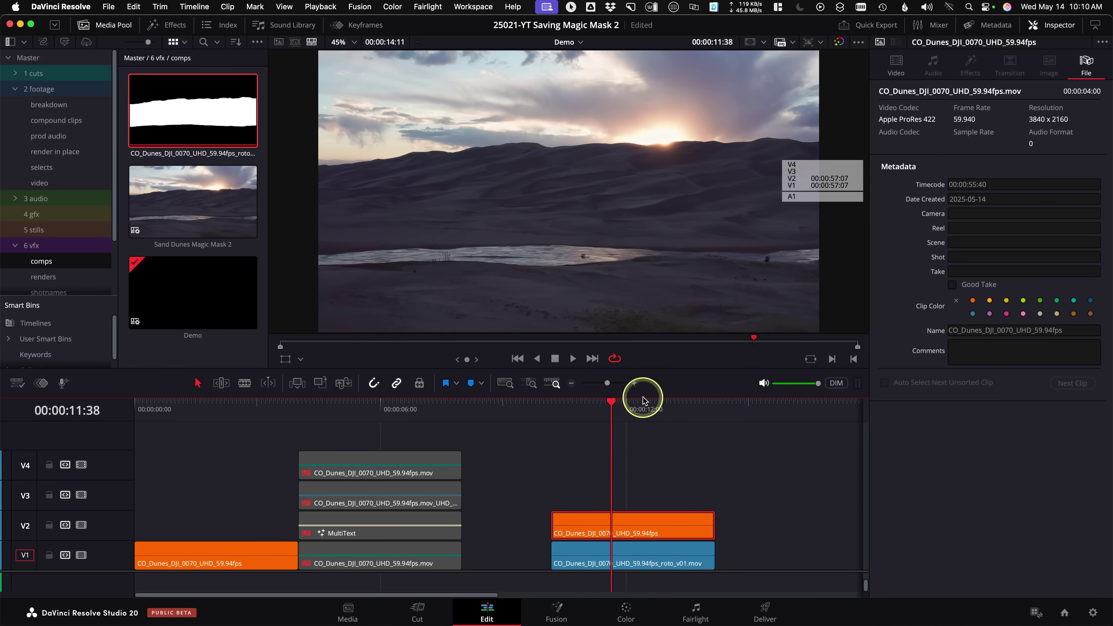
click(631, 411)
drag(633, 414, 629, 409)
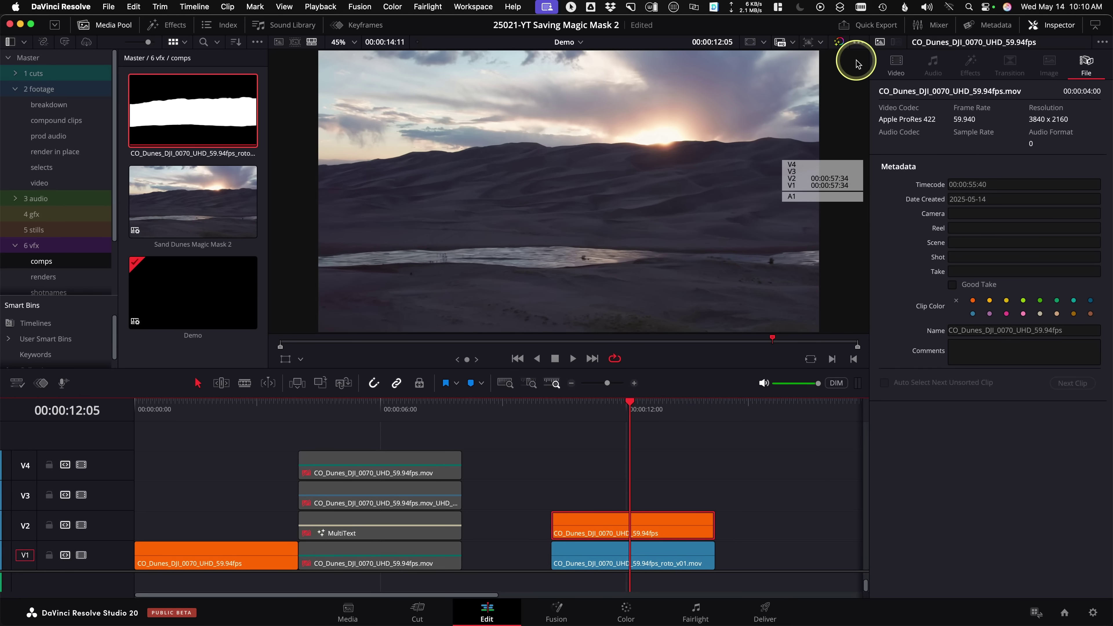
click(858, 42)
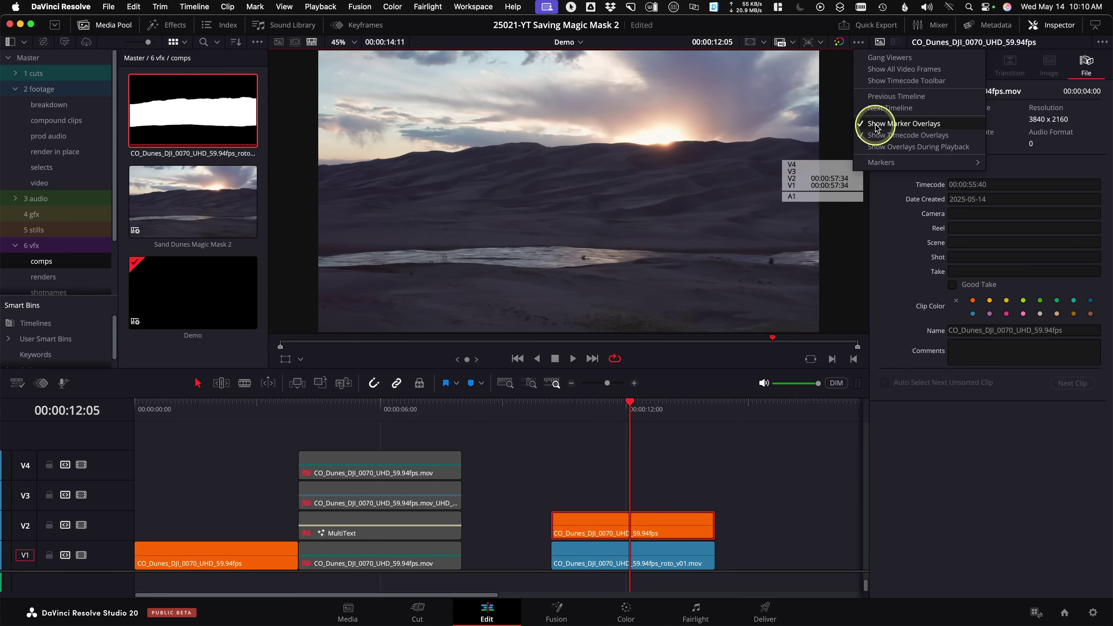
click(877, 134)
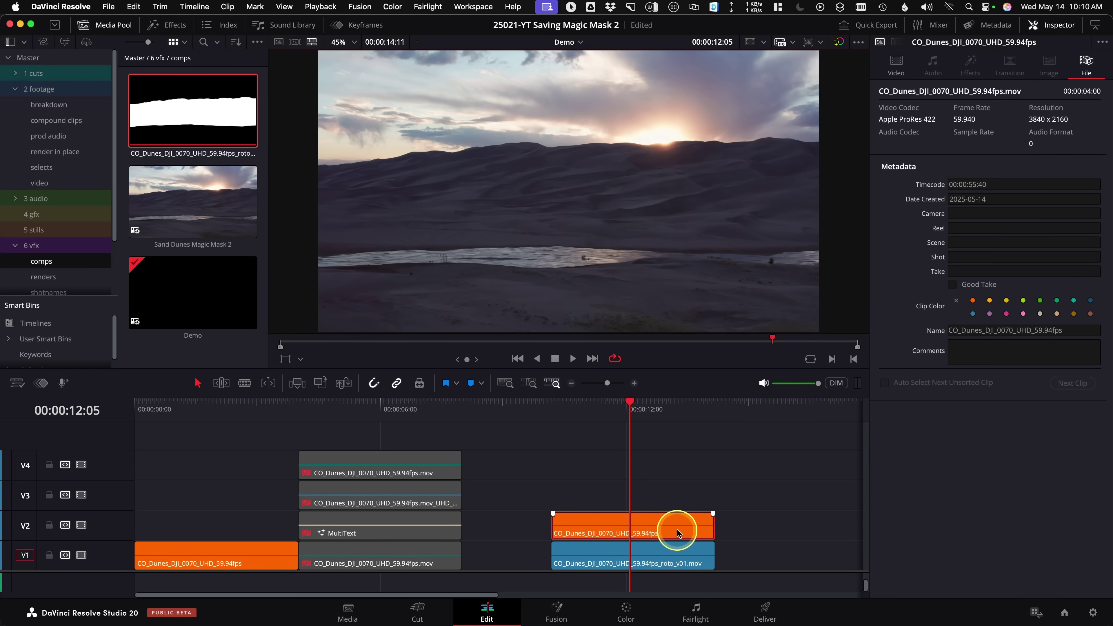
Set the composite mode of the dunes clip on V2 to Foreground.
click(904, 68)
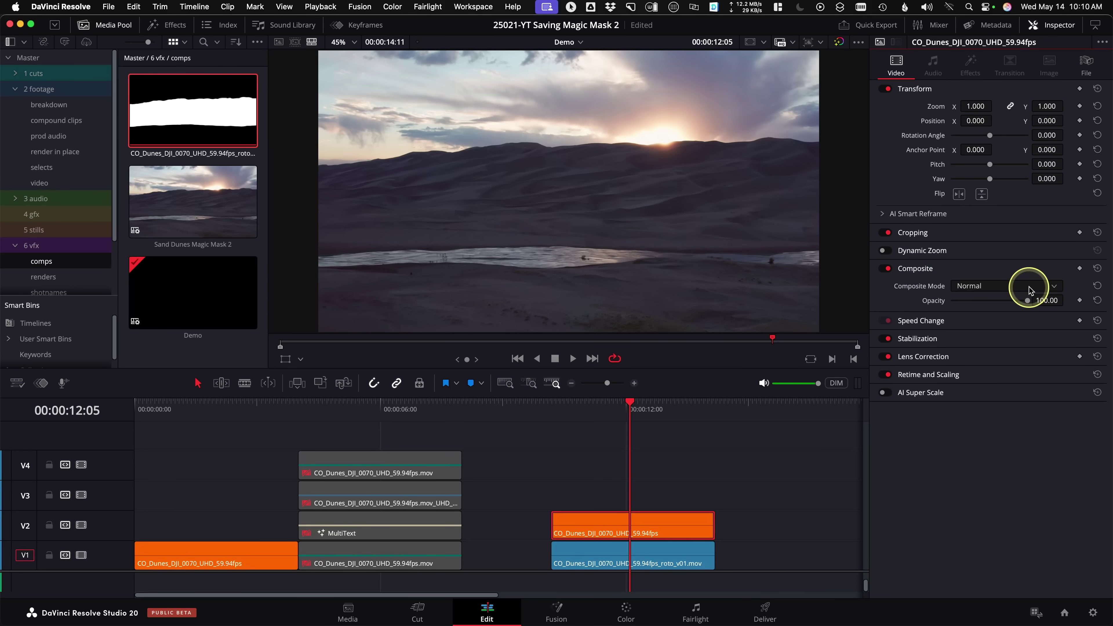
click(1030, 290)
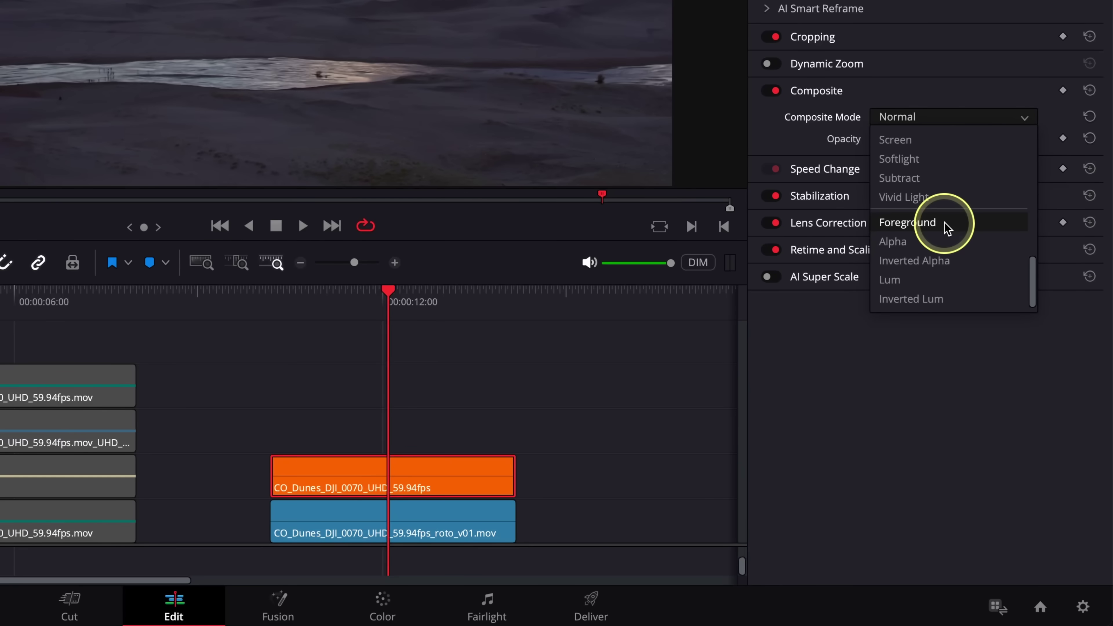
click(893, 225)
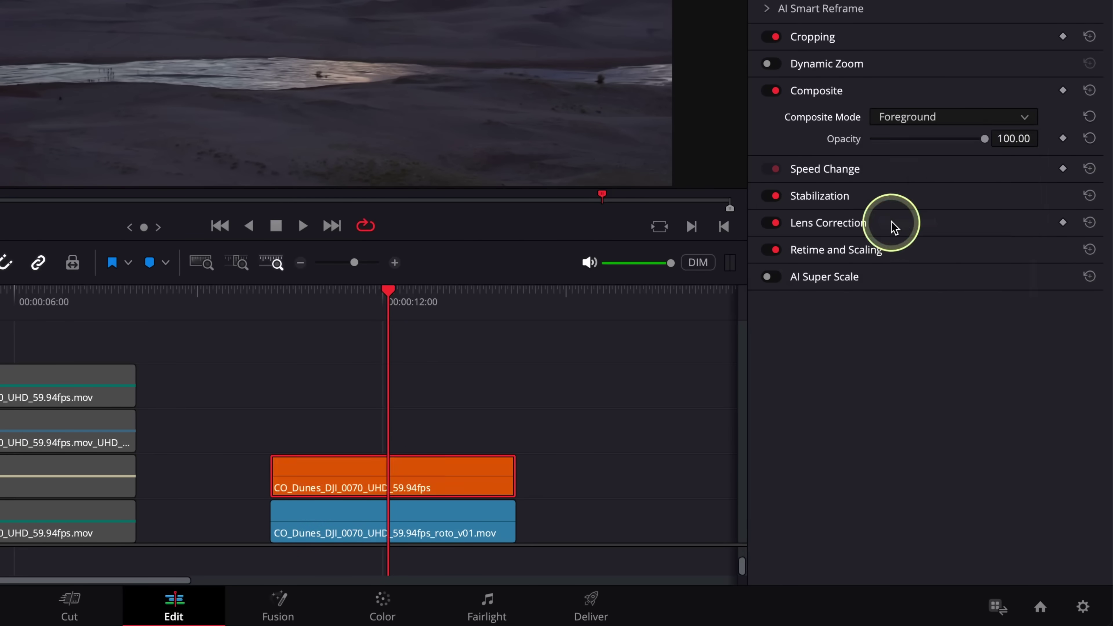
Set the composite mode of the roto_v01 matte clip on V1 to Lum.
click(442, 532)
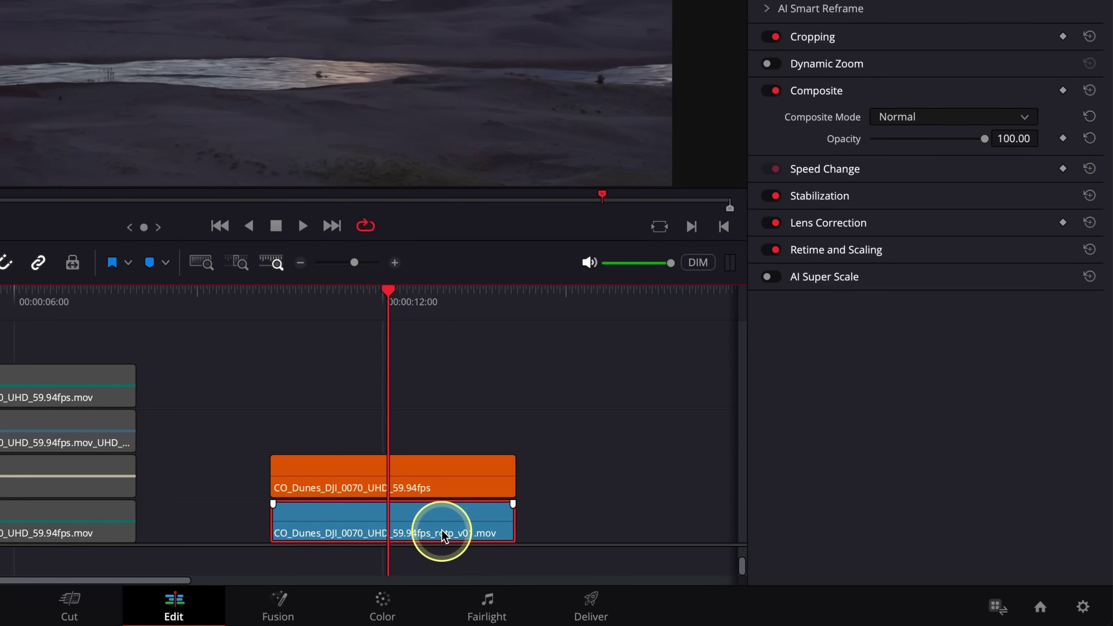
click(925, 120)
scroll(920, 228, down, 6)
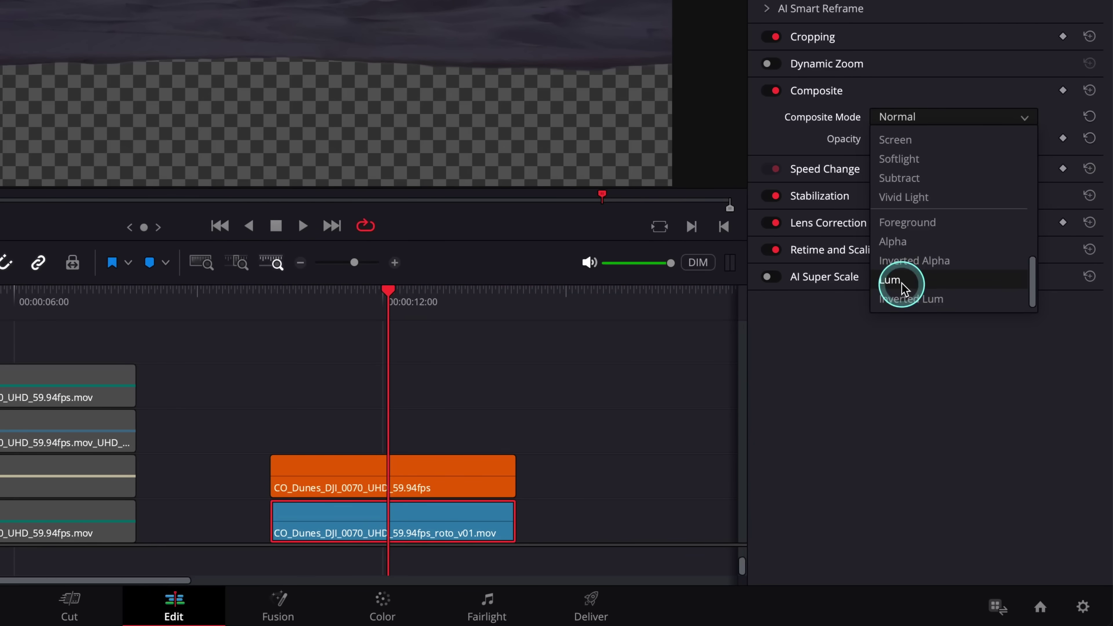
click(951, 281)
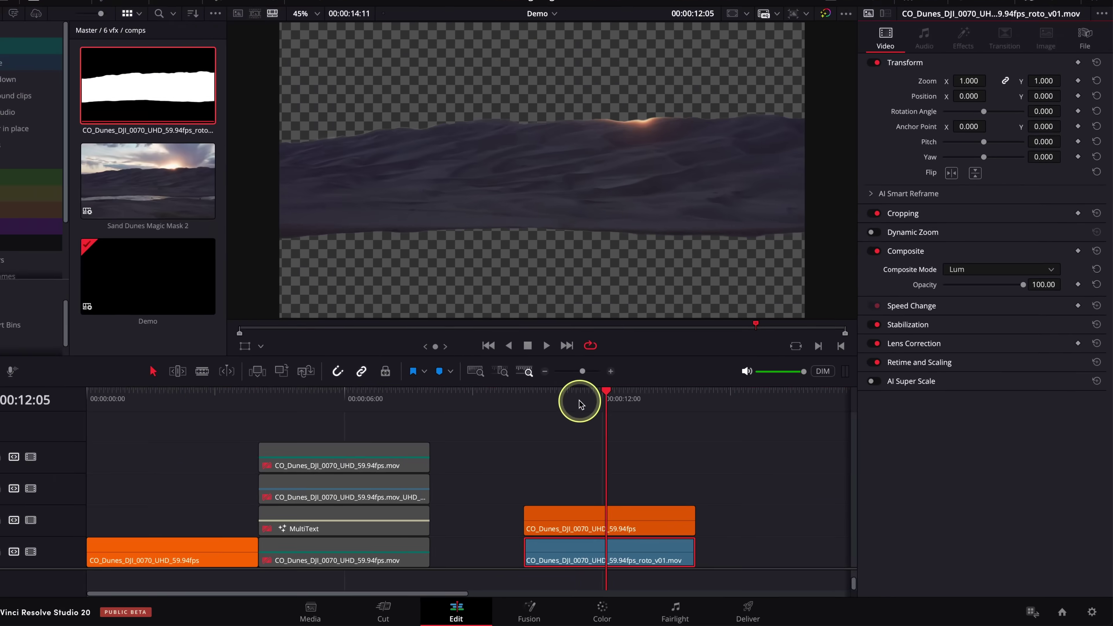
Play back the masked dunes composite to check the matte in motion.
click(573, 399)
key(space)
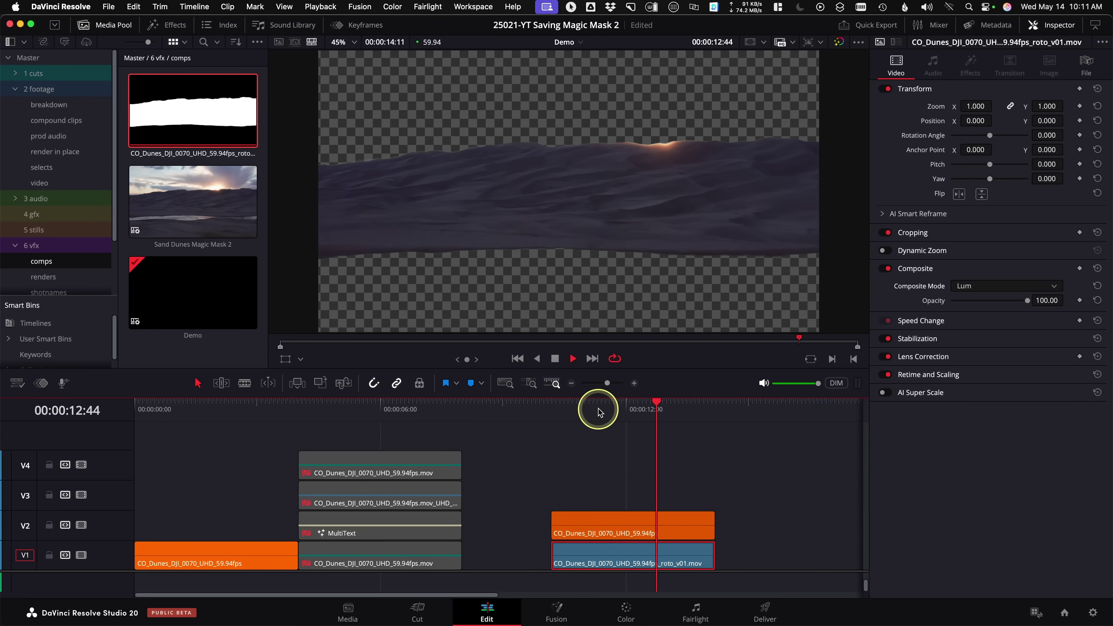
drag(597, 410, 561, 410)
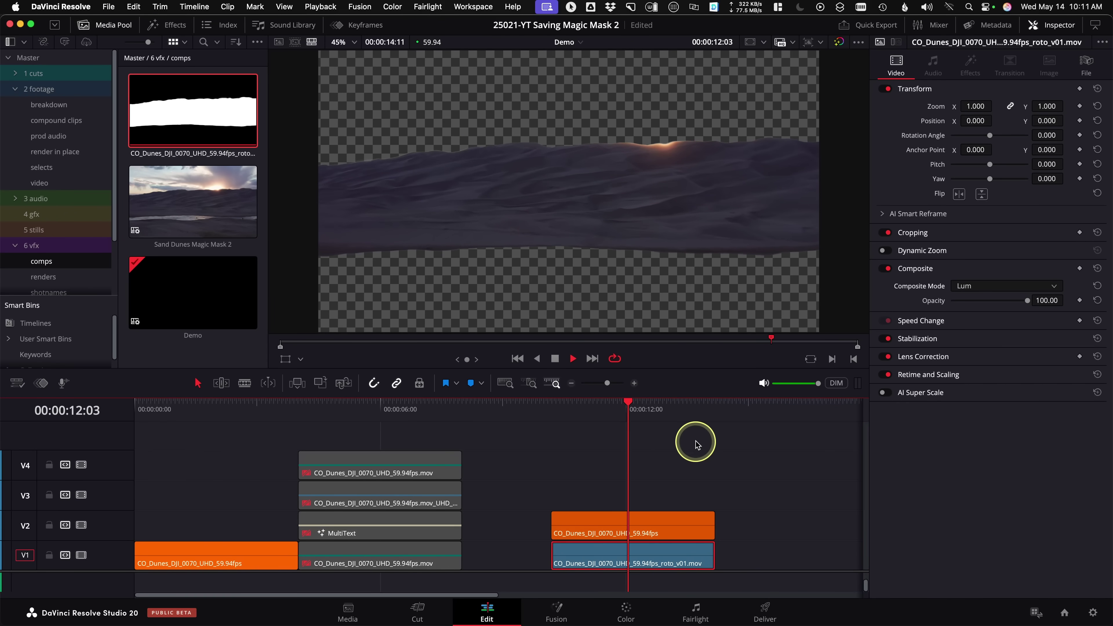
key(space)
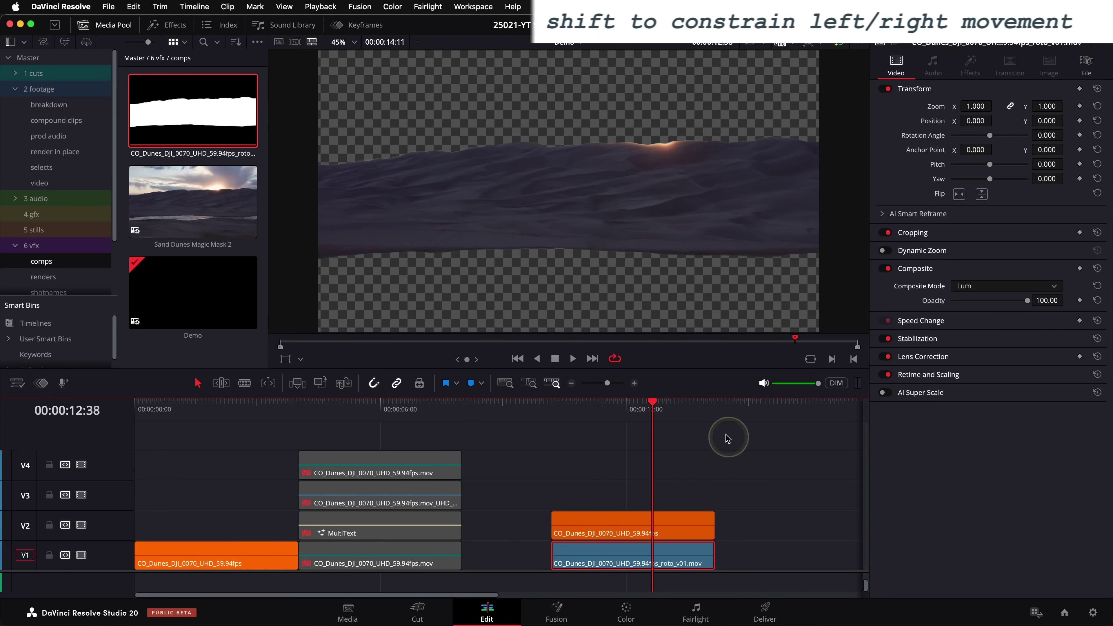
Move the dunes clip and its roto_v01 matte up to V4 and V3, keeping their position in time.
shift+click(614, 522)
drag(614, 522, 619, 459)
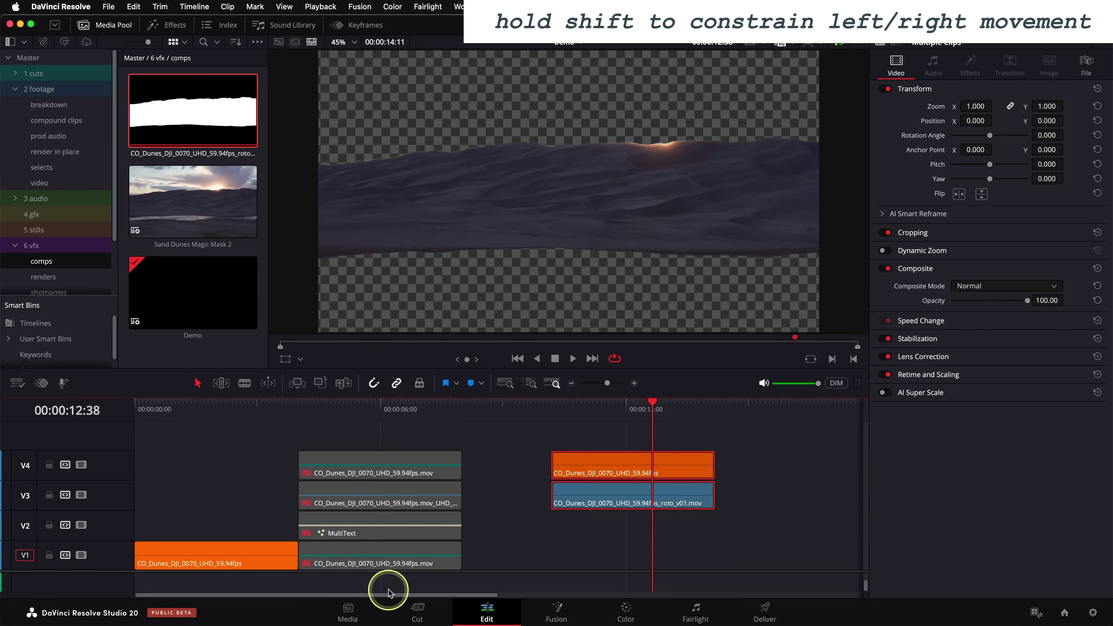
click(597, 436)
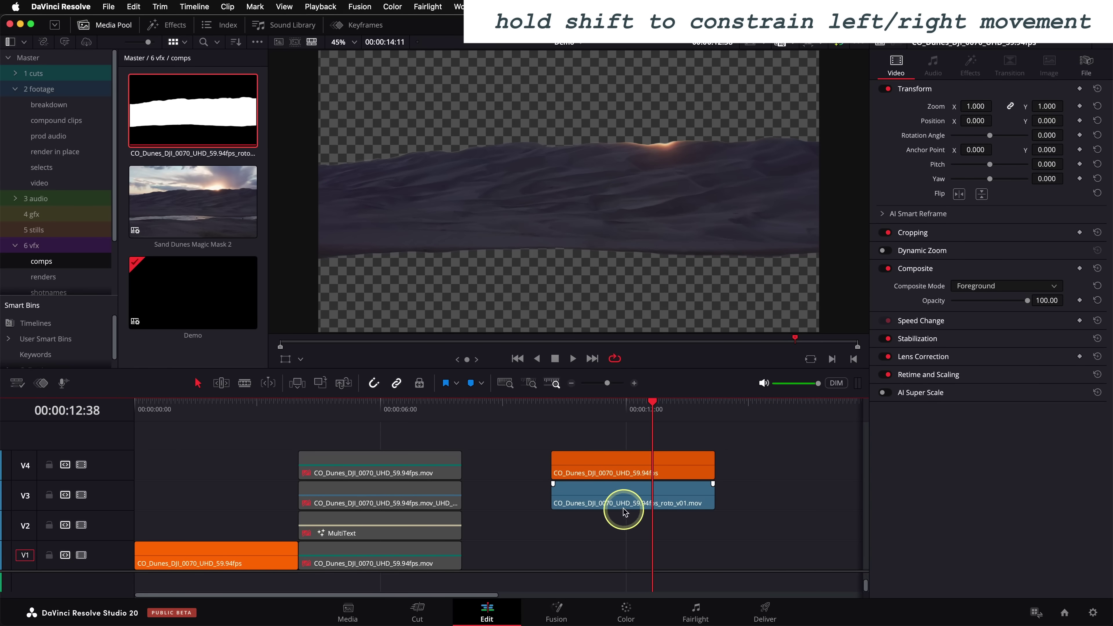
Duplicate the dunes clip from V4 onto V1, directly beneath the masked pair.
click(606, 465)
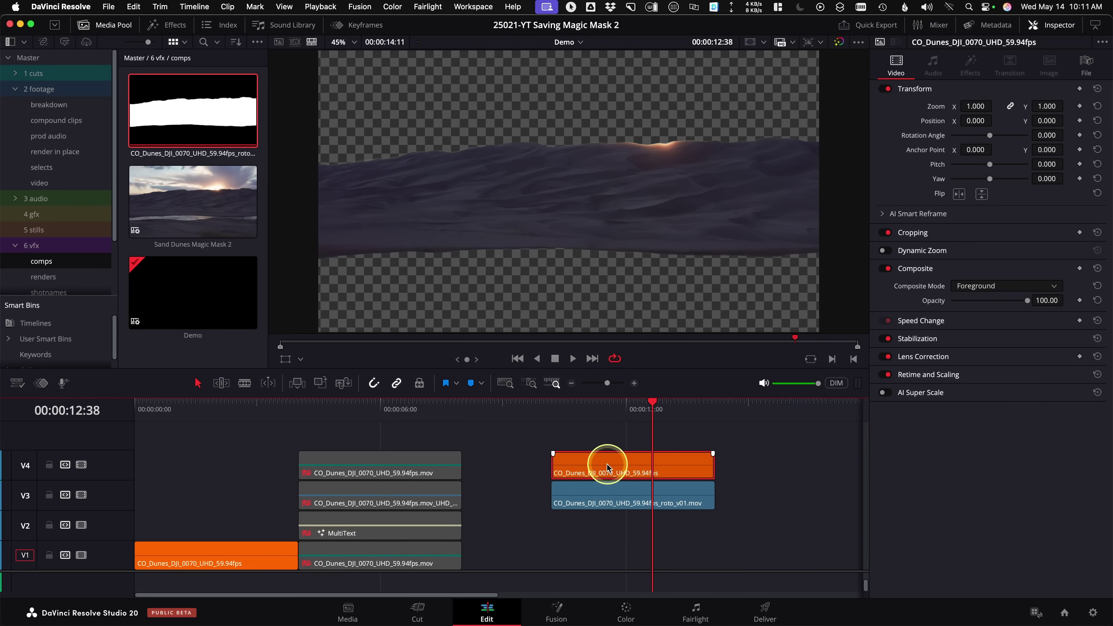
drag(607, 464, 611, 572)
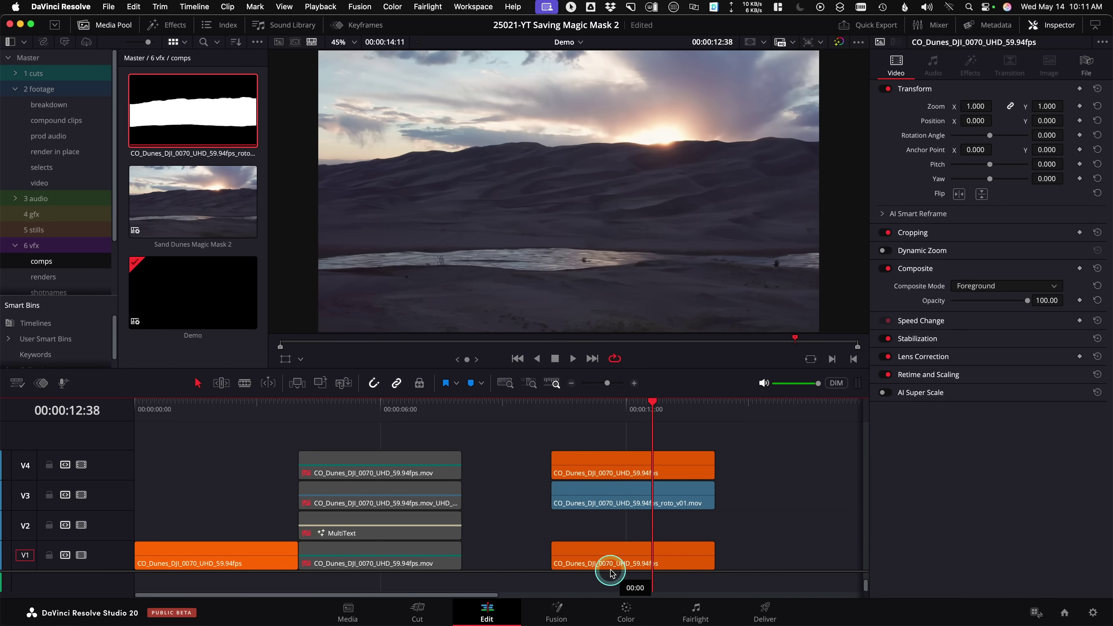
drag(611, 572, 610, 570)
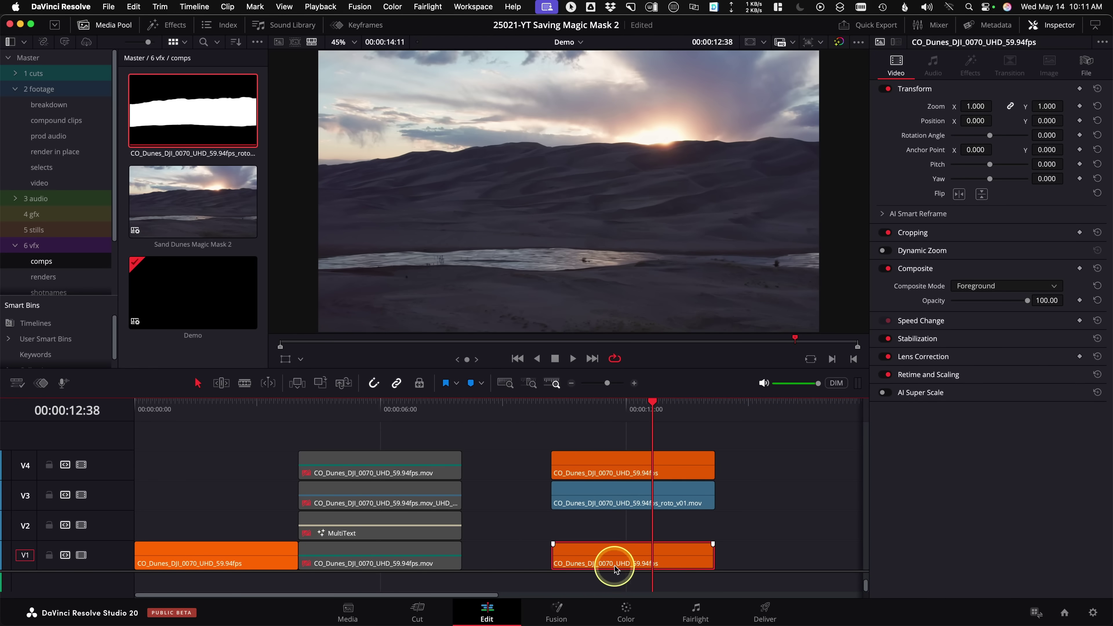
mouse_move(656, 410)
mouse_down()
mouse_move(631, 409)
mouse_move(655, 410)
mouse_up()
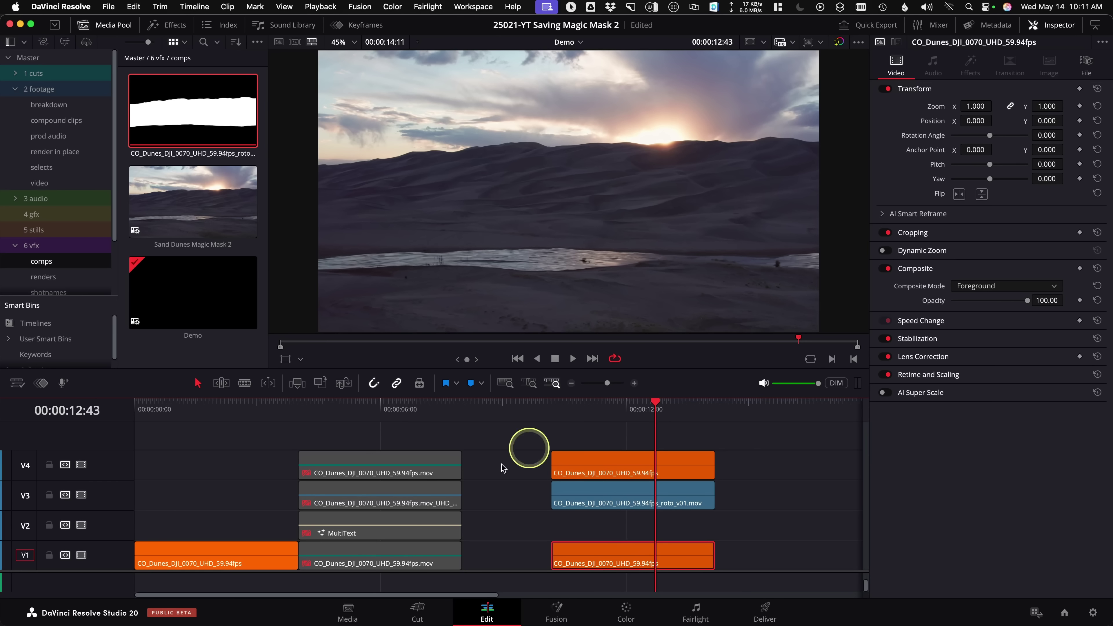
Copy the MultiText title onto V2 between the matte and the background dunes clip, and play back the stack.
click(387, 531)
drag(384, 530, 635, 533)
drag(527, 409, 591, 405)
key(space)
key(space)
Disable the clips on V2 to V4 above the background dunes clip, and re-enable only the MultiText title.
drag(745, 431, 618, 531)
key(d)
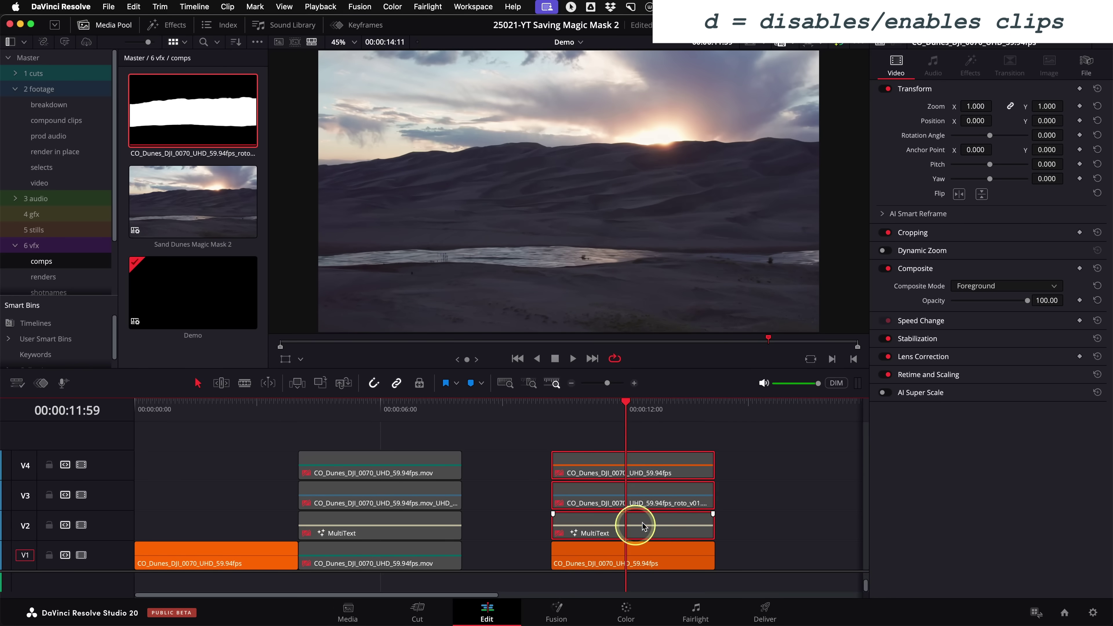
click(678, 530)
key(d)
Re-enable the dunes clip on V4 and the matte on V3, and scrub through the title composite.
drag(750, 454, 606, 487)
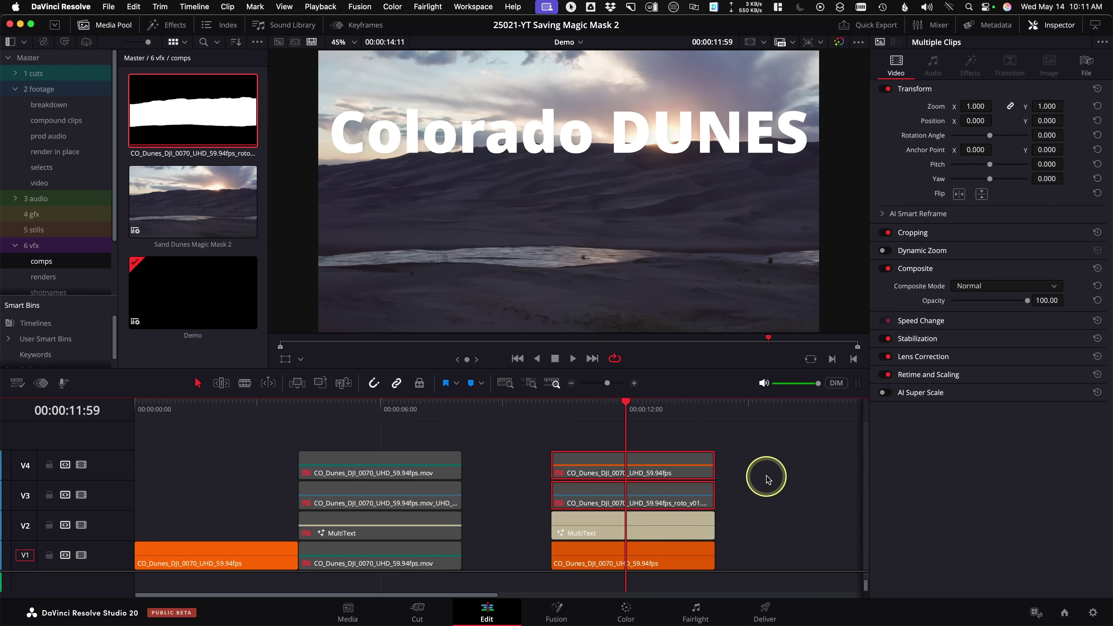
key(d)
drag(651, 411, 630, 439)
click(752, 493)
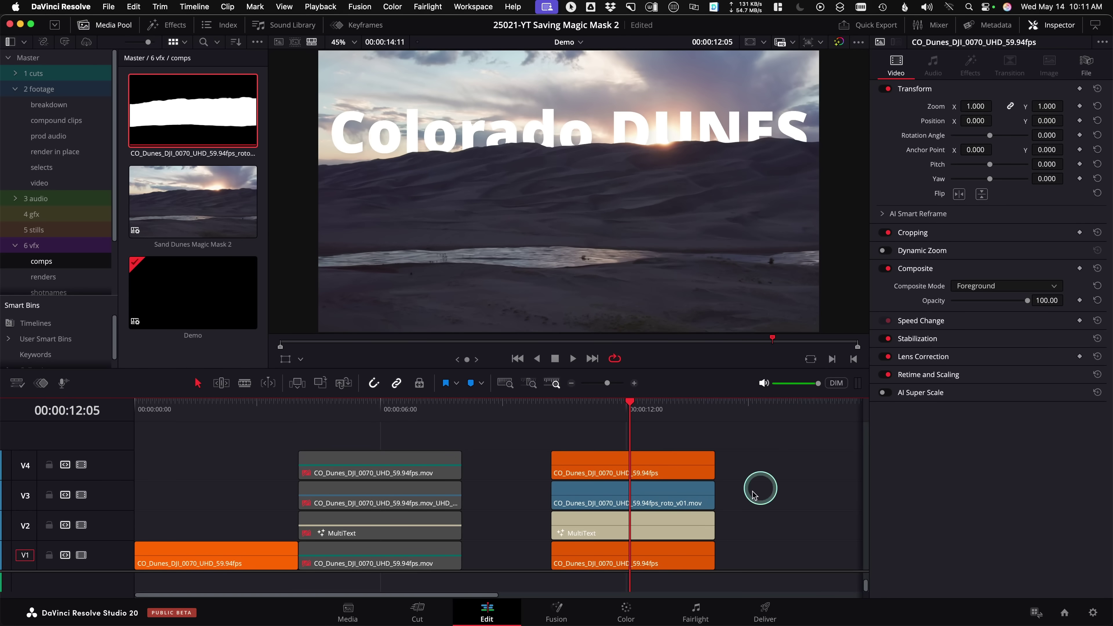
Raise the Colorado DUNES text by setting its layout Center Y to 0.724.
click(691, 524)
click(939, 131)
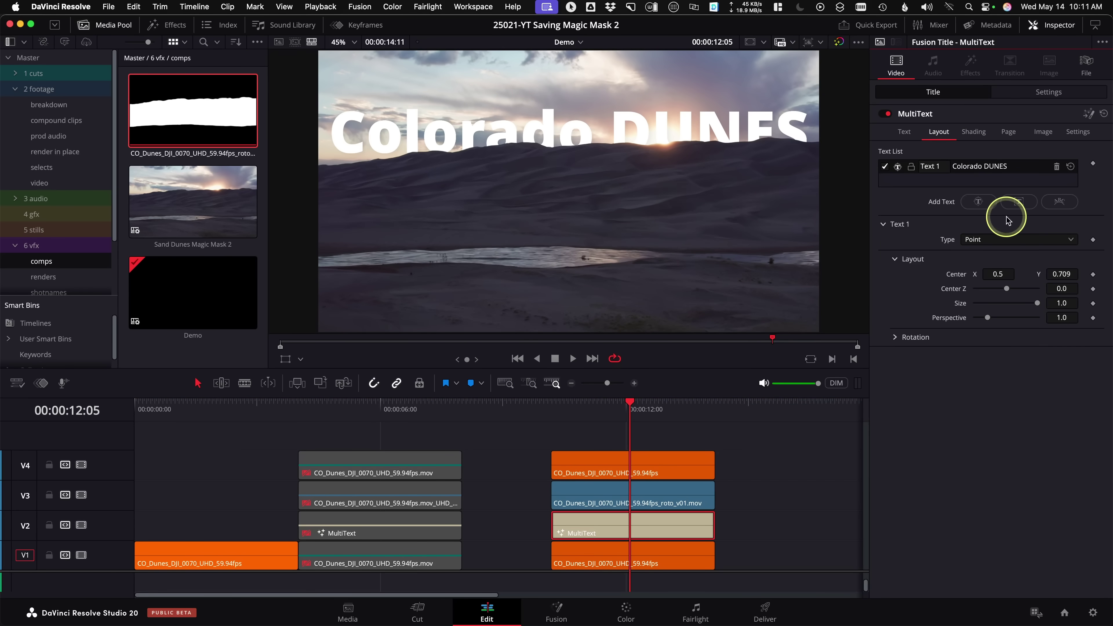
mouse_move(1065, 274)
mouse_down()
mouse_move(1028, 272)
mouse_move(1073, 266)
mouse_move(1009, 269)
mouse_move(1068, 266)
mouse_move(1059, 263)
mouse_move(1075, 255)
mouse_up()
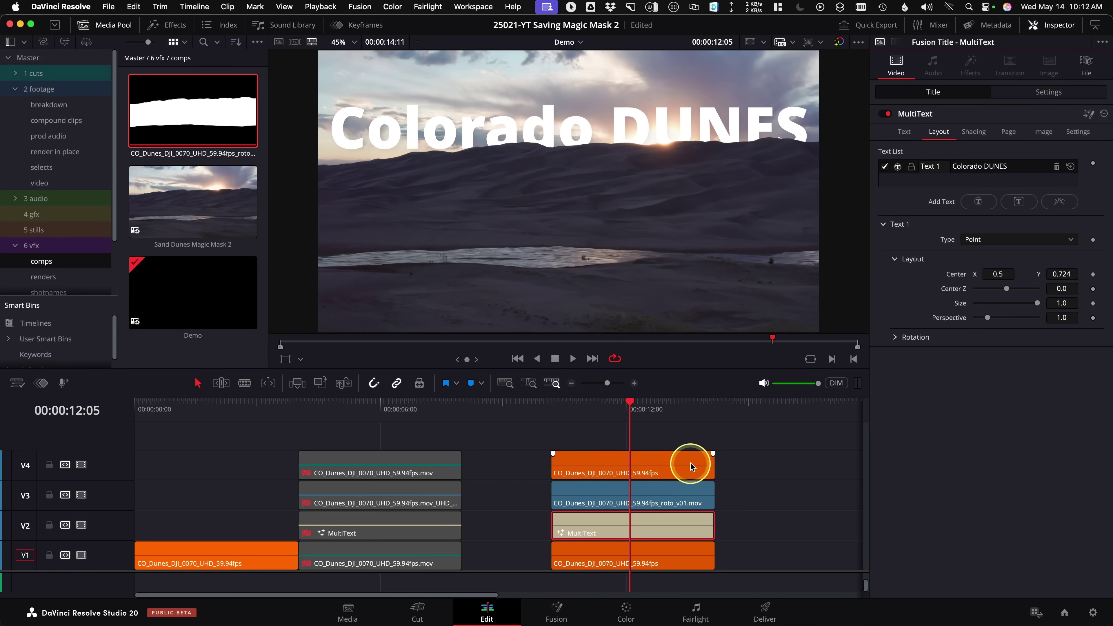
Review the composite modes of the dunes clip on V4 and the matte clip on V3.
click(704, 459)
click(662, 466)
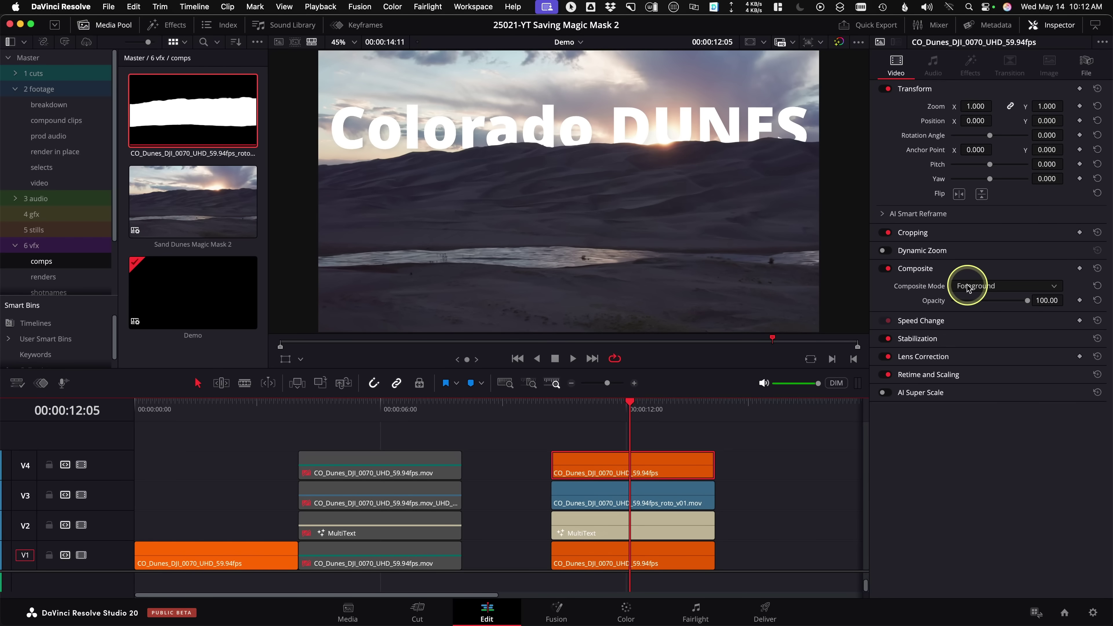
click(677, 501)
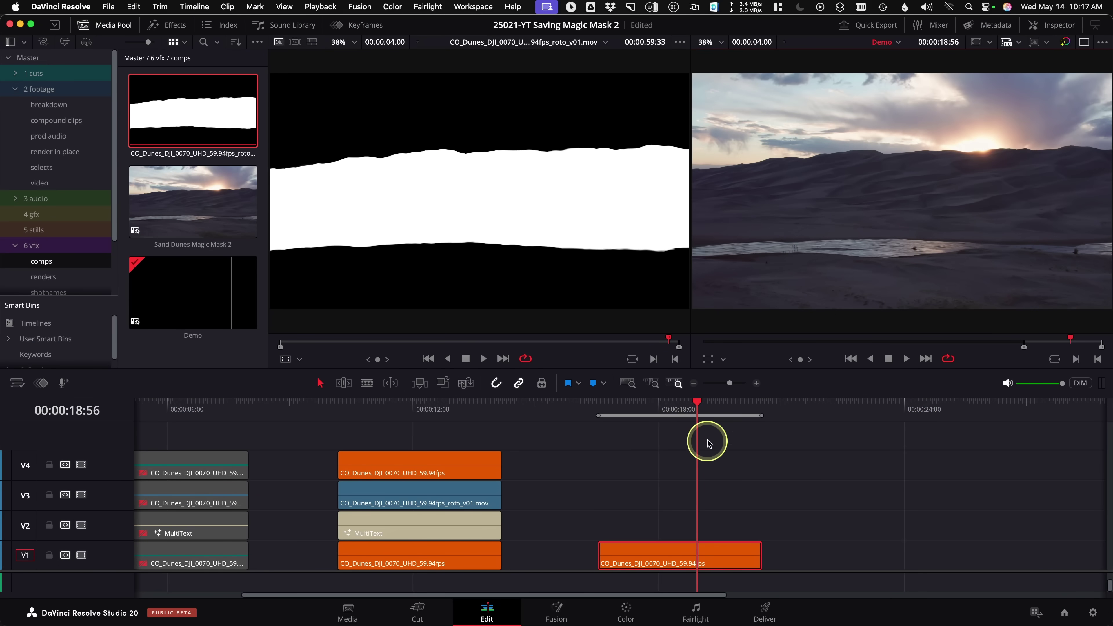
Open the standalone dunes clip on V1 in Fusion and add the roto matte from the comps bin to the node graph.
drag(705, 405, 685, 424)
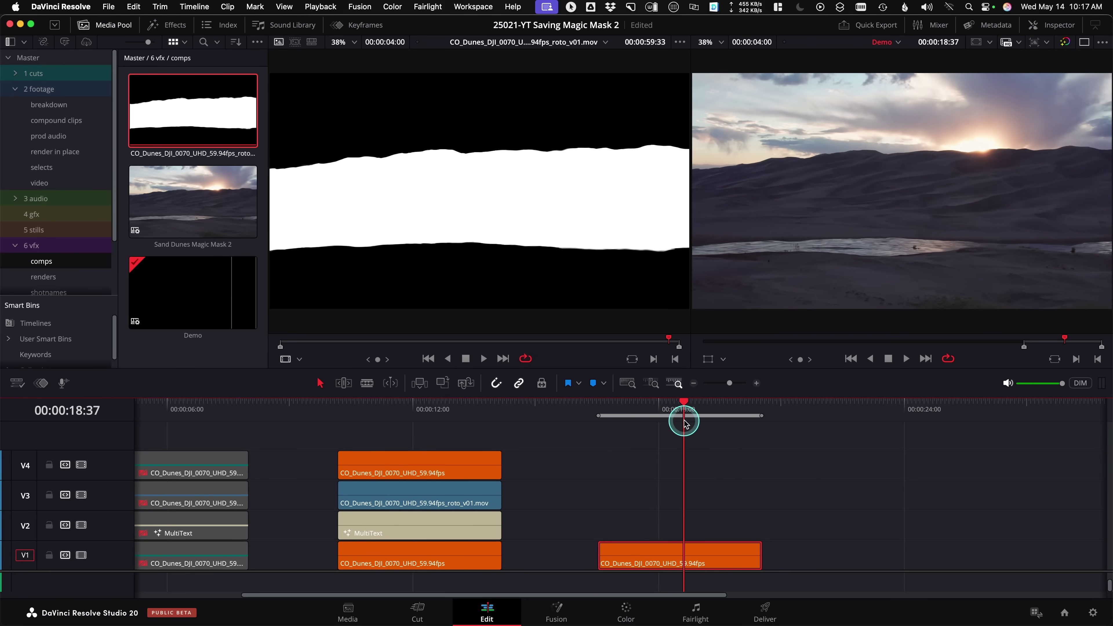
click(564, 617)
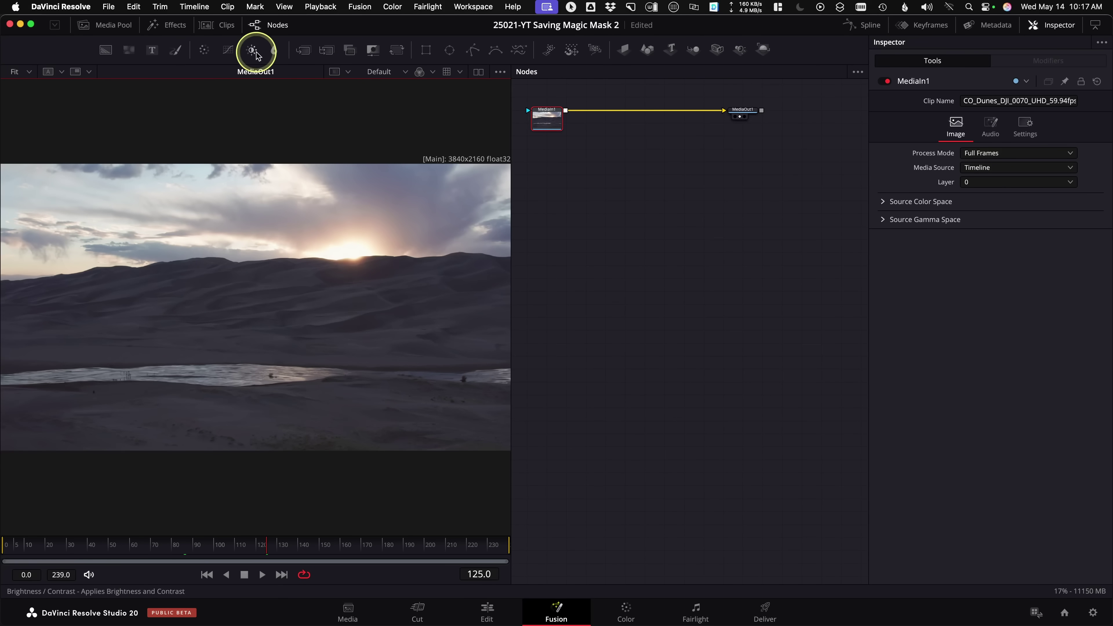
click(105, 30)
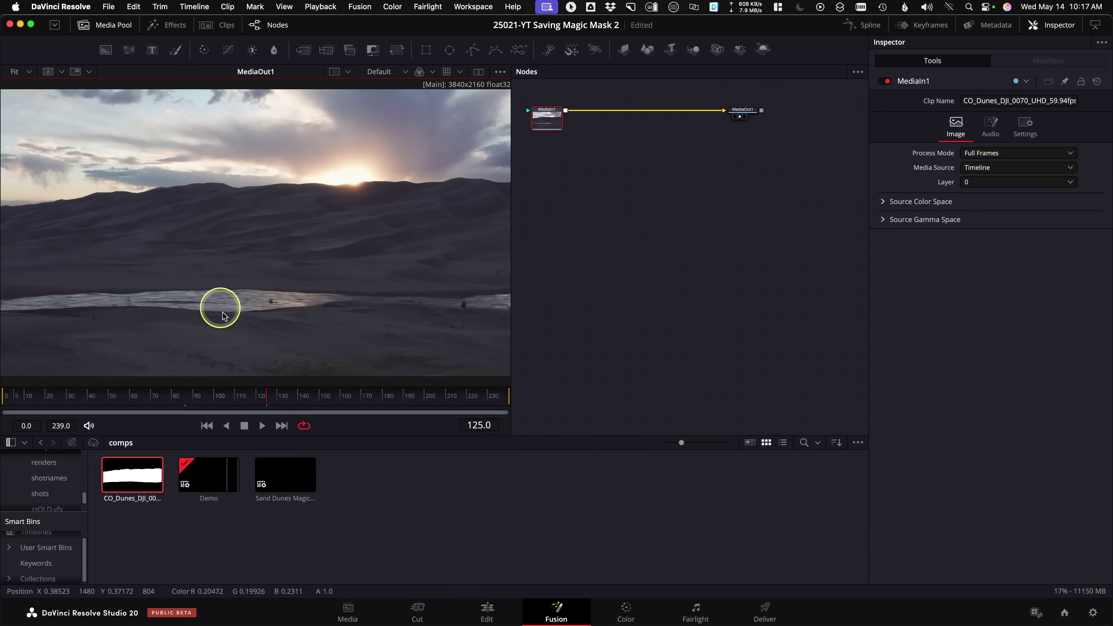
drag(146, 474, 659, 243)
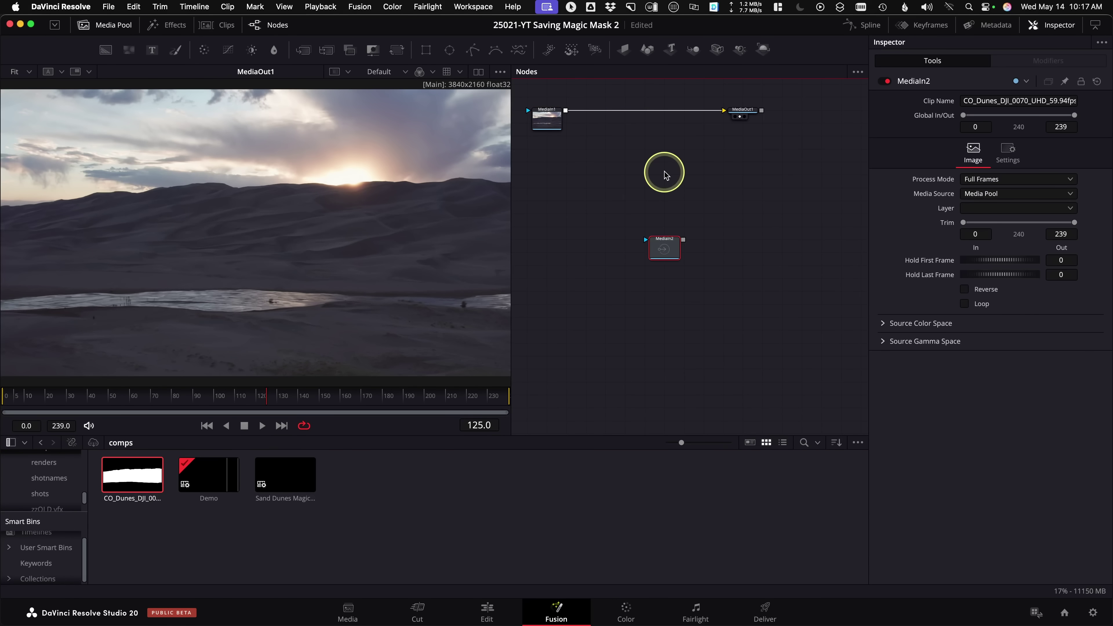
click(106, 25)
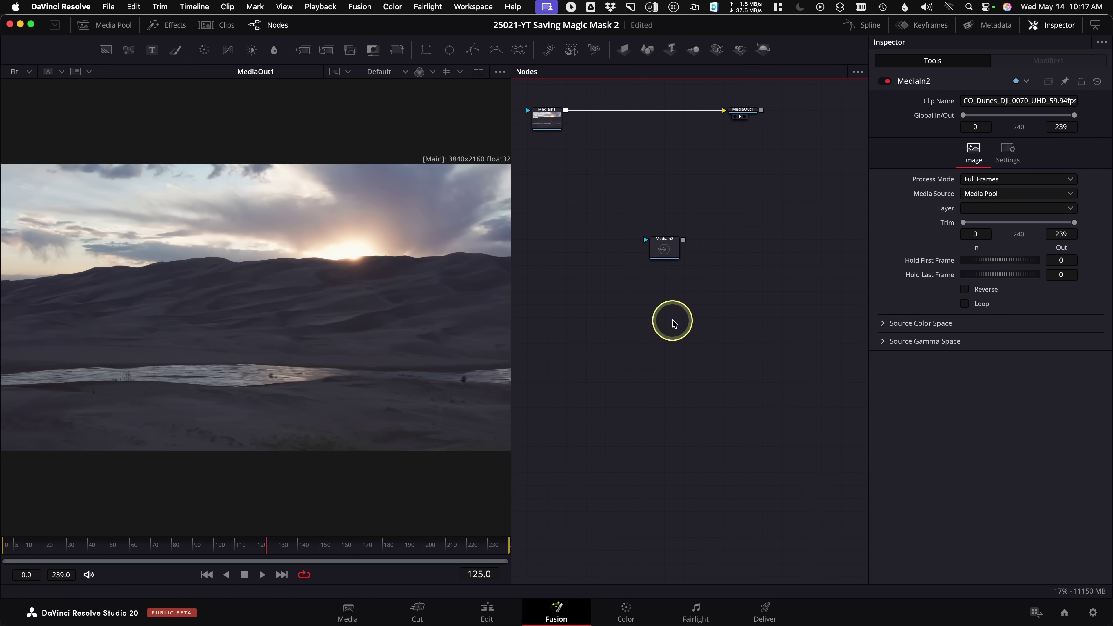
View the MediaIn2 matte, inspect its alpha channel, and return the viewer to color.
drag(665, 258, 318, 231)
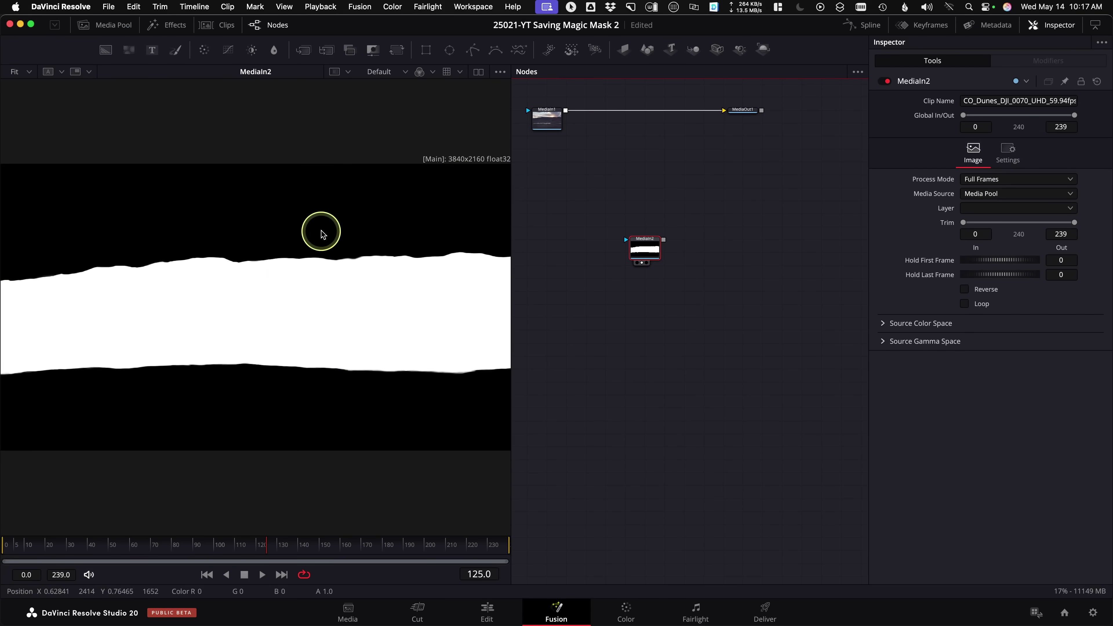
click(435, 75)
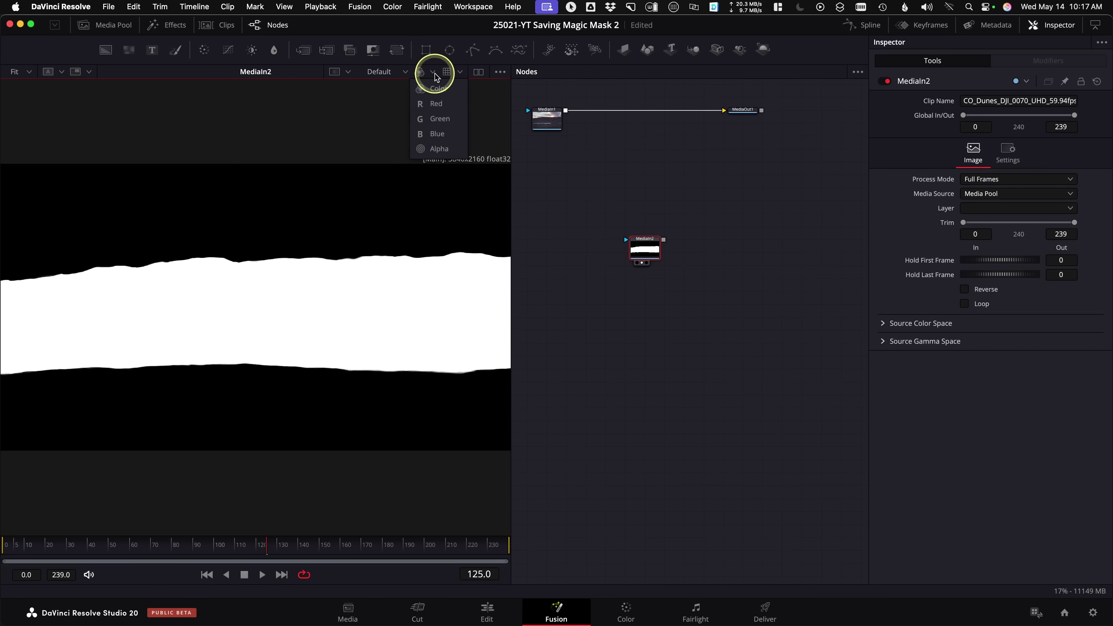
click(440, 149)
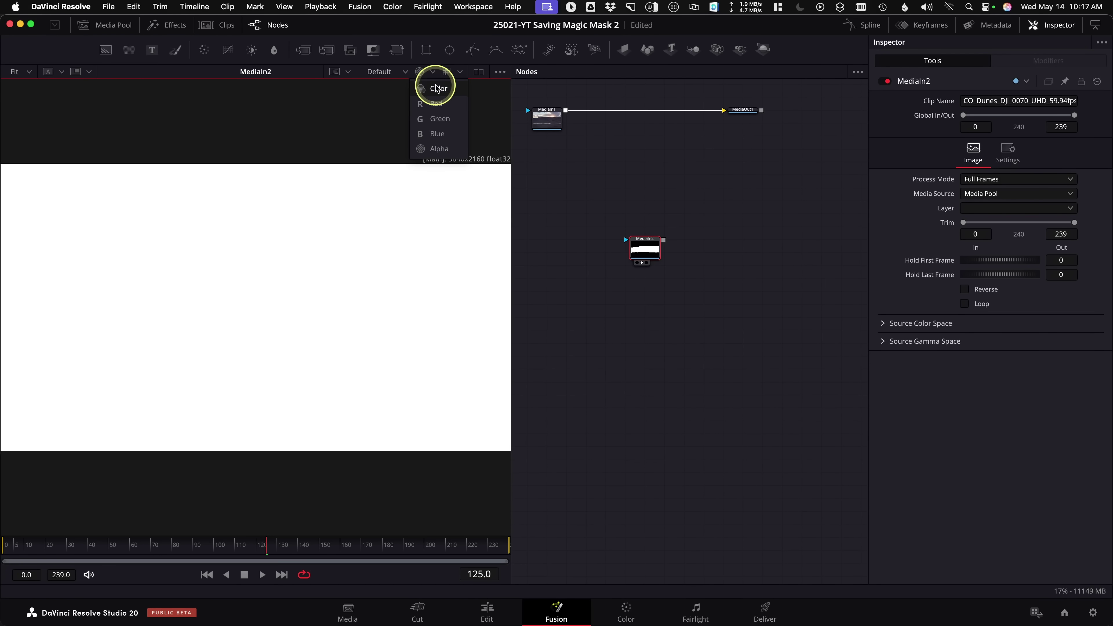
click(436, 89)
Add a Bitmap node beside MediaIn2 and connect the MediaIn2 output to the Bitmap's image input.
click(645, 256)
drag(644, 257, 586, 226)
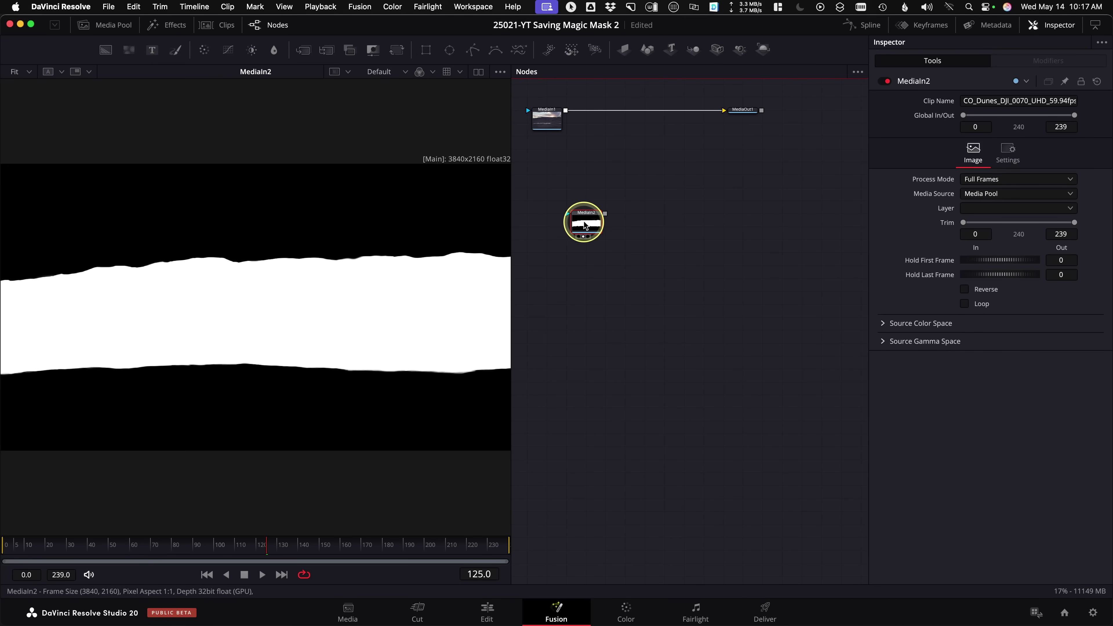
key(shift+space)
text(bit)
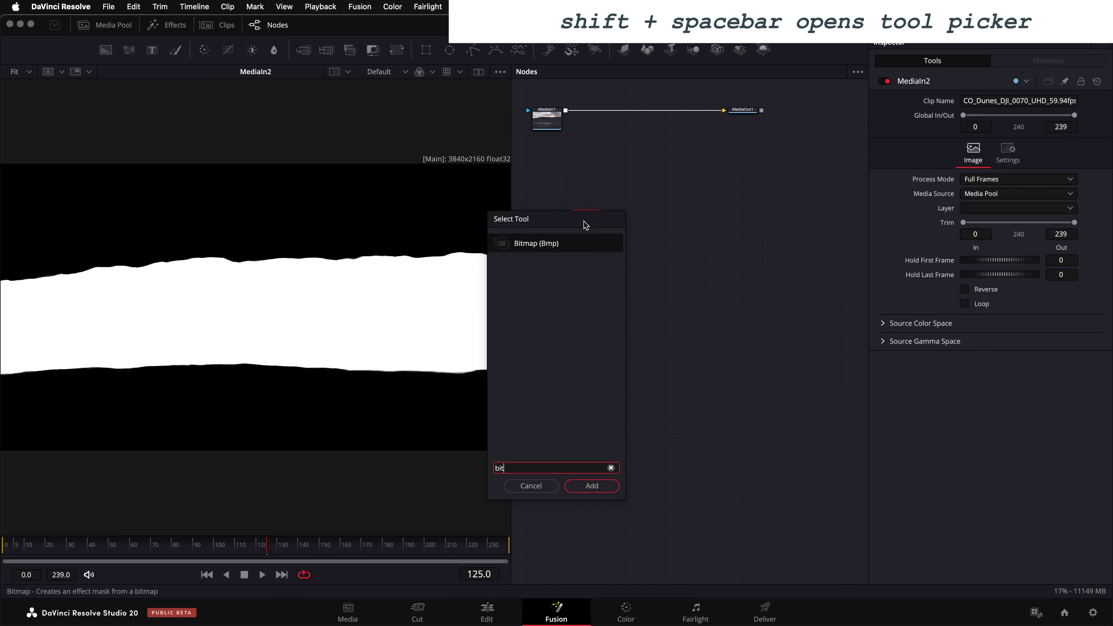
key(Return)
drag(586, 205, 650, 213)
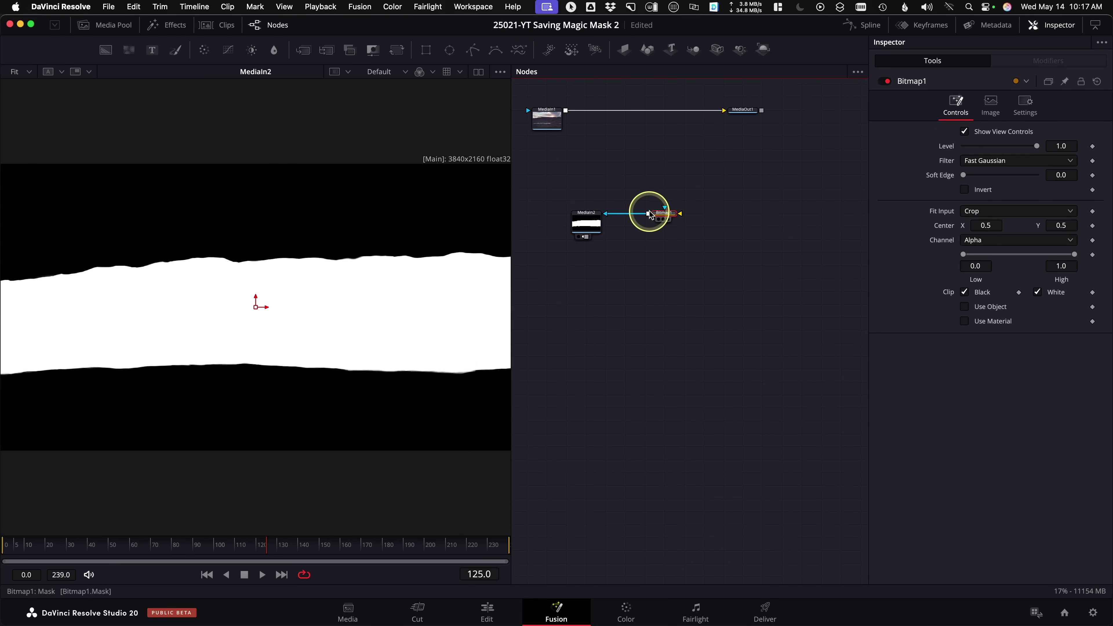
scroll(650, 215, up, 3)
drag(651, 229, 656, 309)
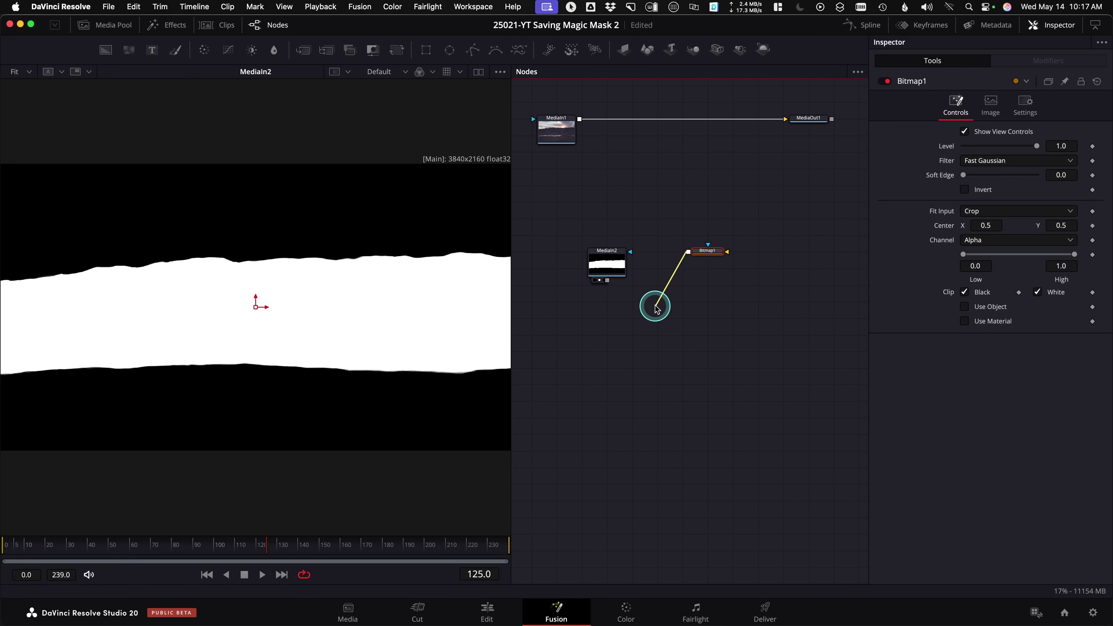
drag(629, 254, 690, 256)
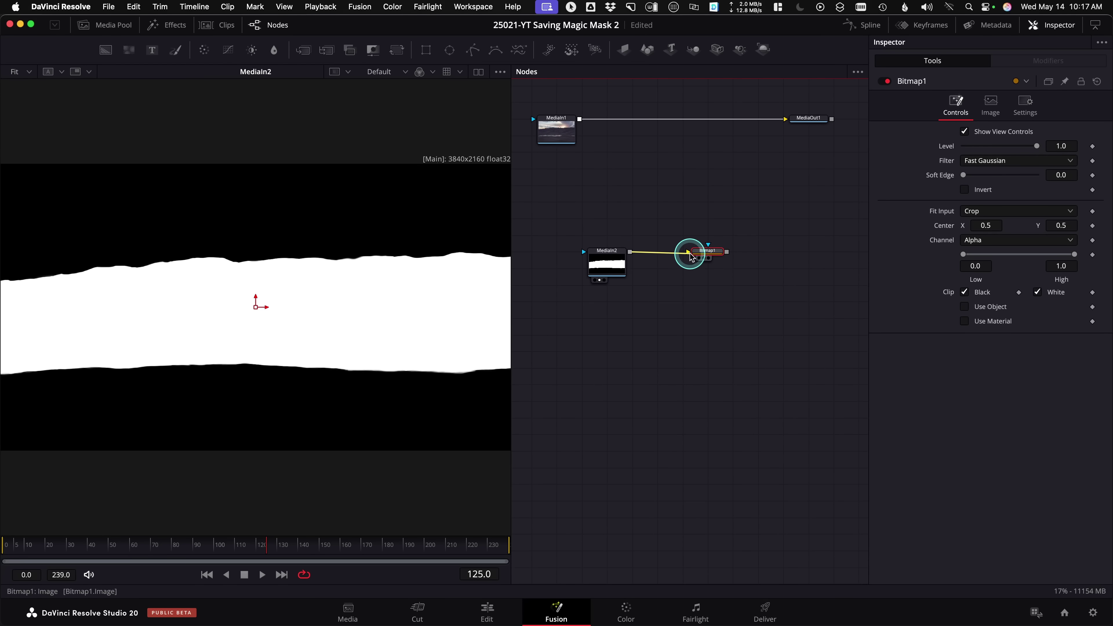
View the Bitmap1 node and set its Channel to Luminance.
click(724, 256)
key(1)
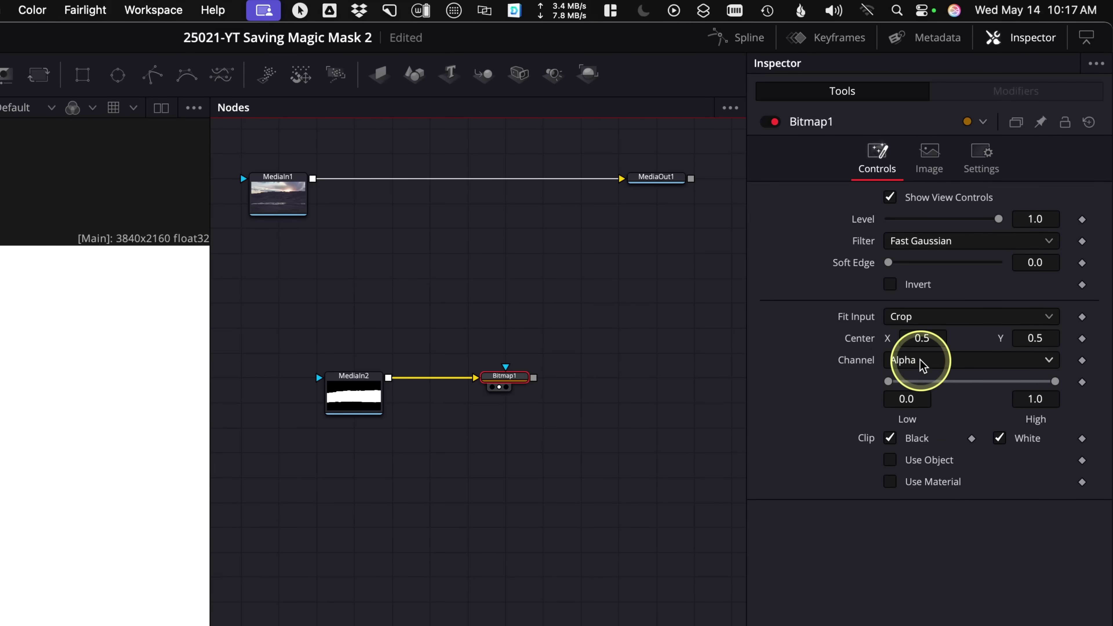
click(940, 363)
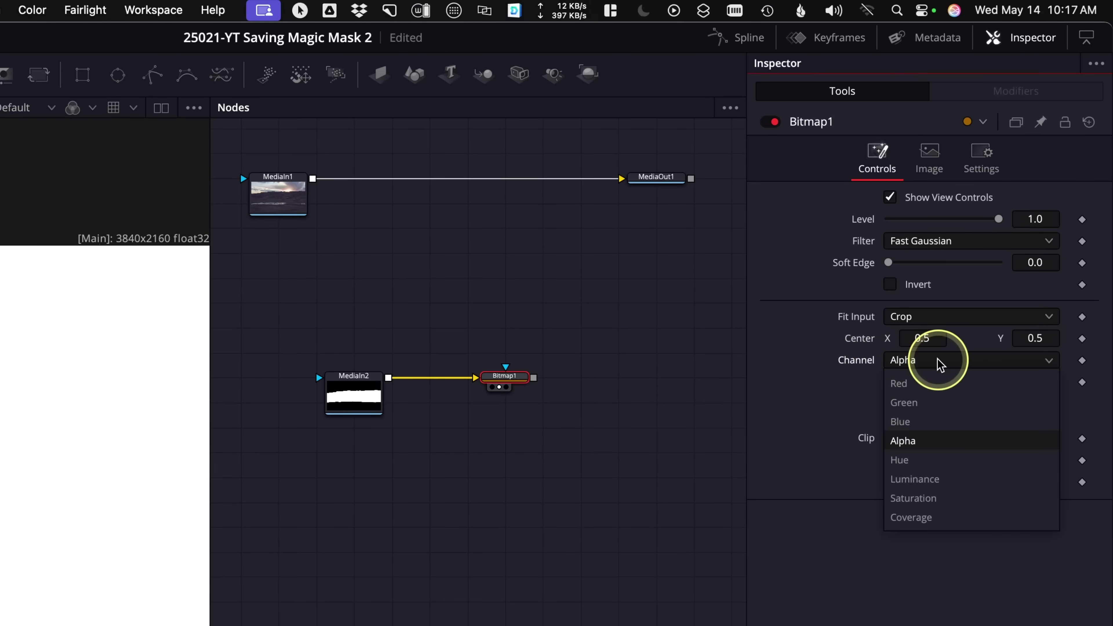
click(969, 481)
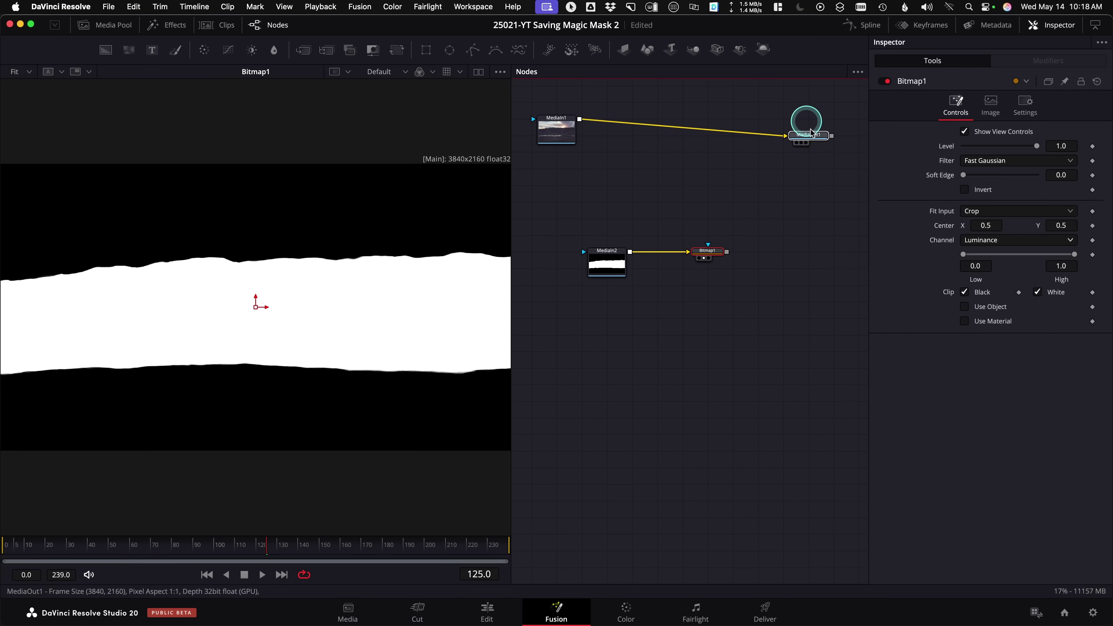
Arrange MediaIn1 above MediaOut1, connect Bitmap1 to the MediaIn1 effect mask, and view MediaIn1.
drag(803, 120, 829, 269)
drag(548, 128, 823, 194)
drag(727, 252, 814, 186)
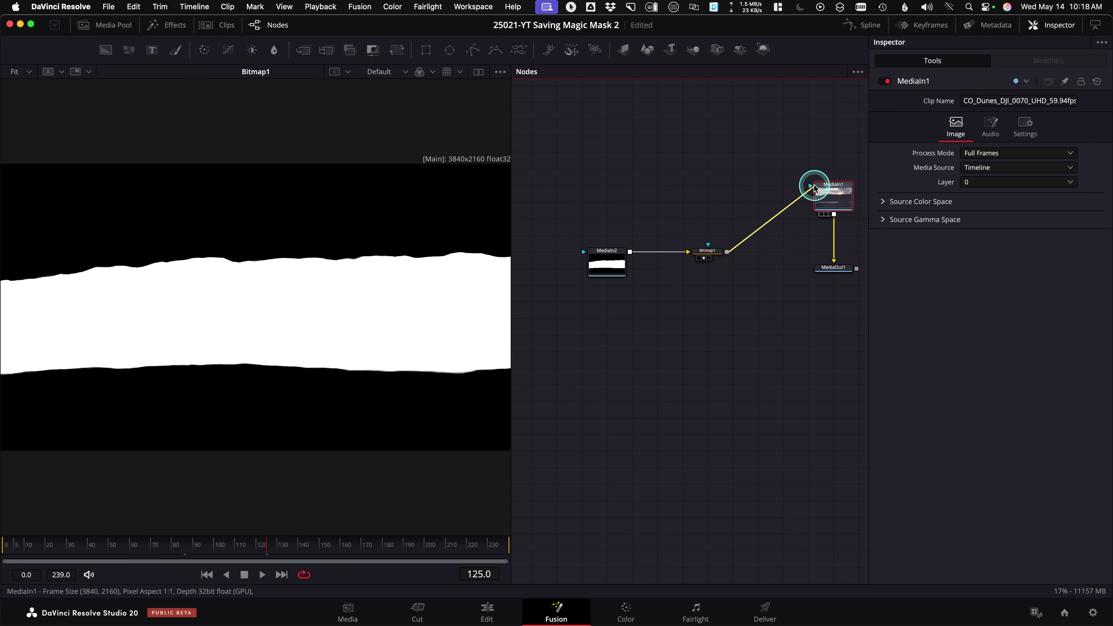
drag(837, 195, 370, 187)
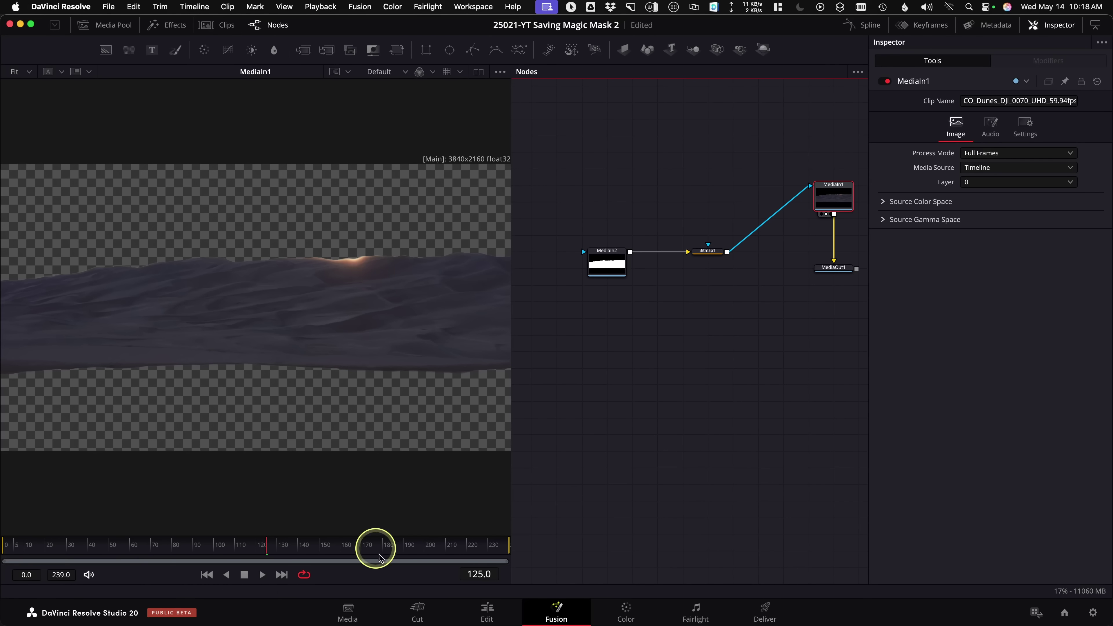
Check the masked dunes at different frames and zoom the viewer out to inspect the whole image.
click(35, 549)
click(388, 554)
click(268, 544)
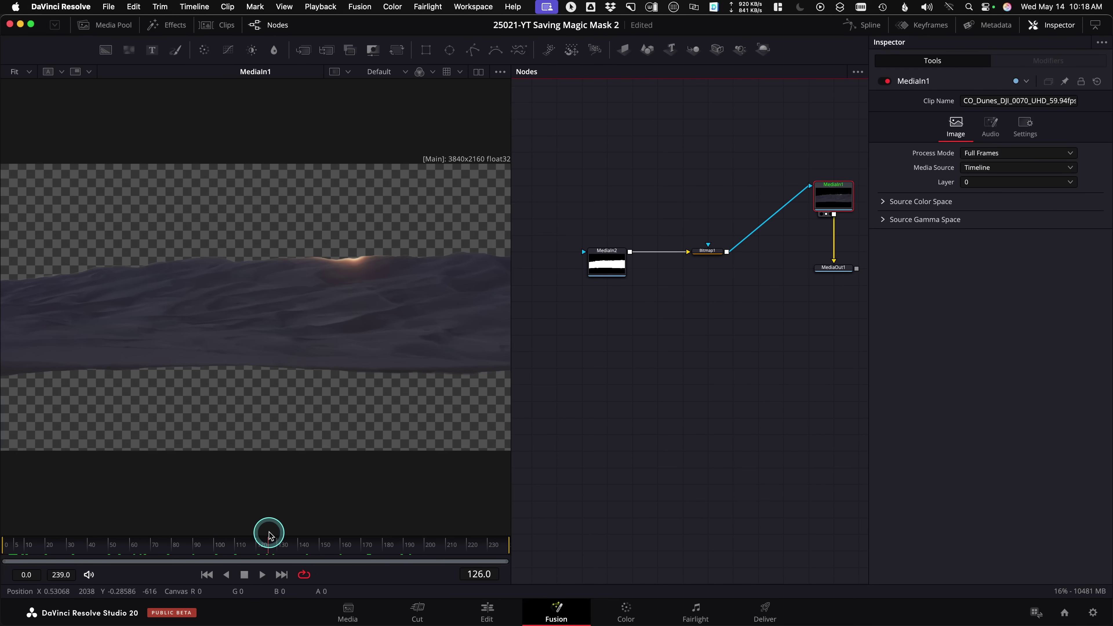
scroll(281, 405, down, 3)
scroll(298, 423, down, 2)
scroll(301, 432, up, 3)
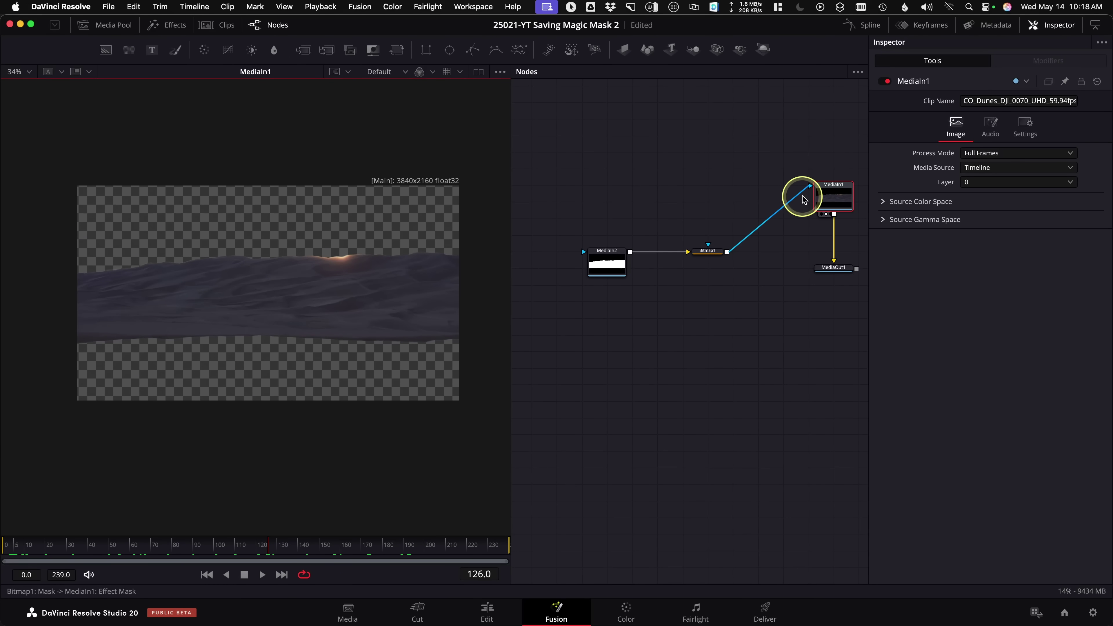
Disconnect Bitmap1 from the MediaIn1 effect mask and space MediaIn1 and MediaOut1 farther apart.
drag(809, 189, 840, 212)
drag(834, 268, 835, 331)
drag(789, 163, 854, 378)
drag(840, 194, 778, 193)
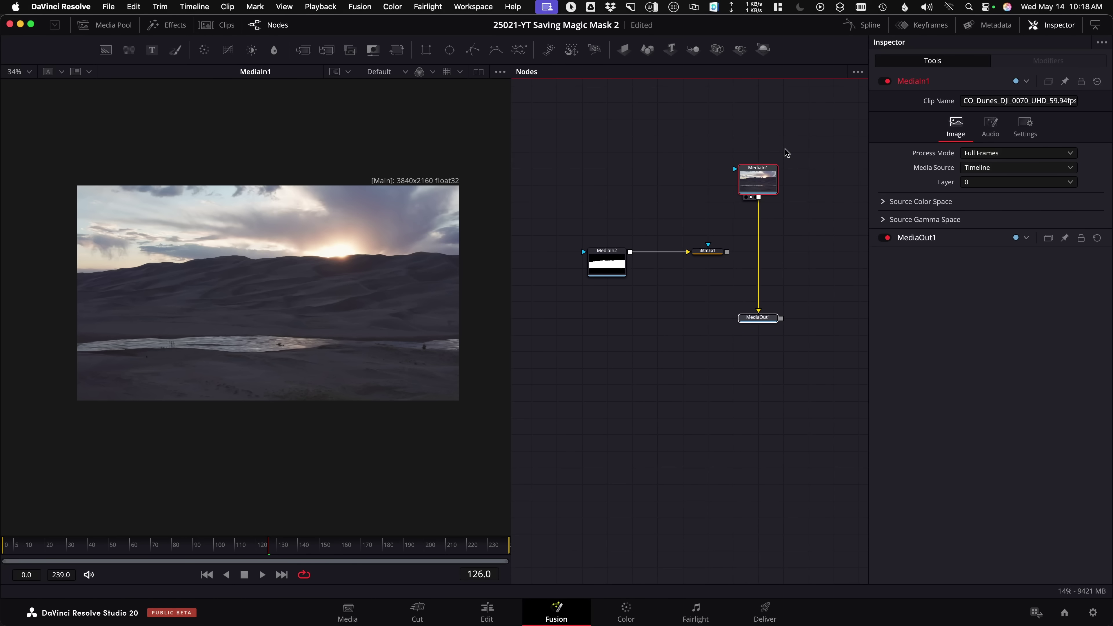
Add a Brightness / Contrast node between MediaIn1 and MediaOut1.
key(shift+space)
text(bit)
key(BackSpace)
key(BackSpace)
text(c)
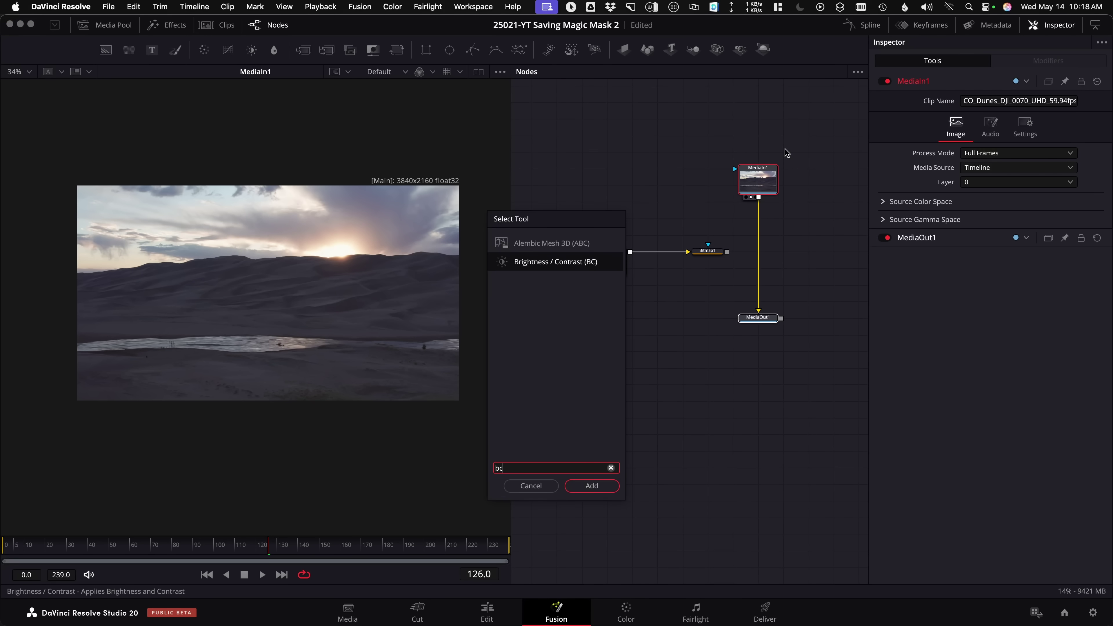
key(Return)
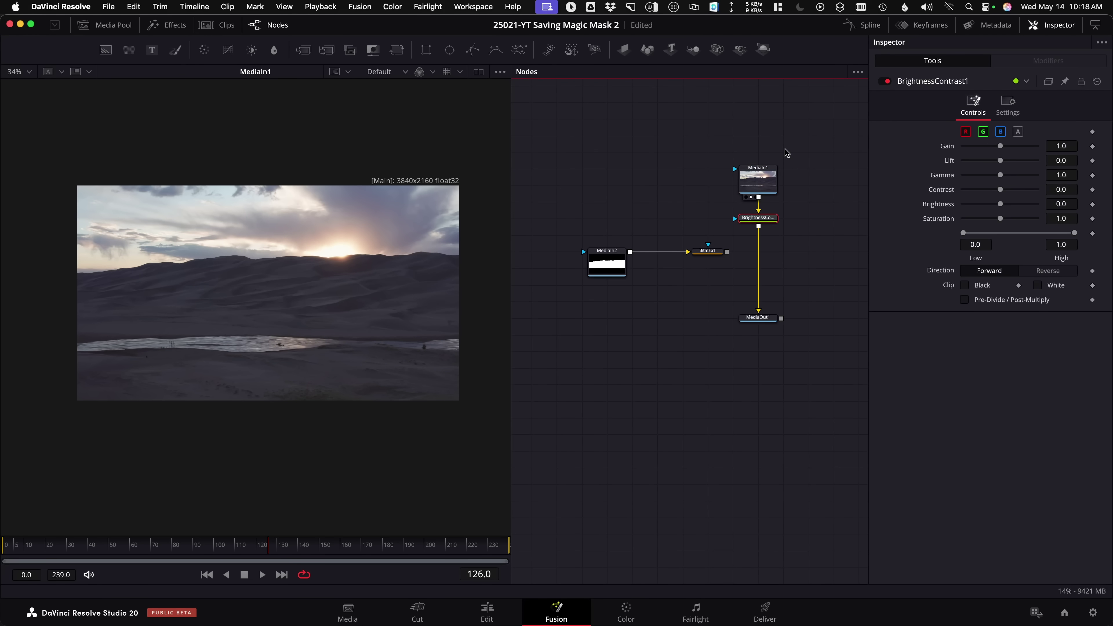
Connect Bitmap1 to the BrightnessContrast1 effect mask, view BrightnessContrast1, and enable Multiply by Mask on it.
scroll(785, 152, right, 2)
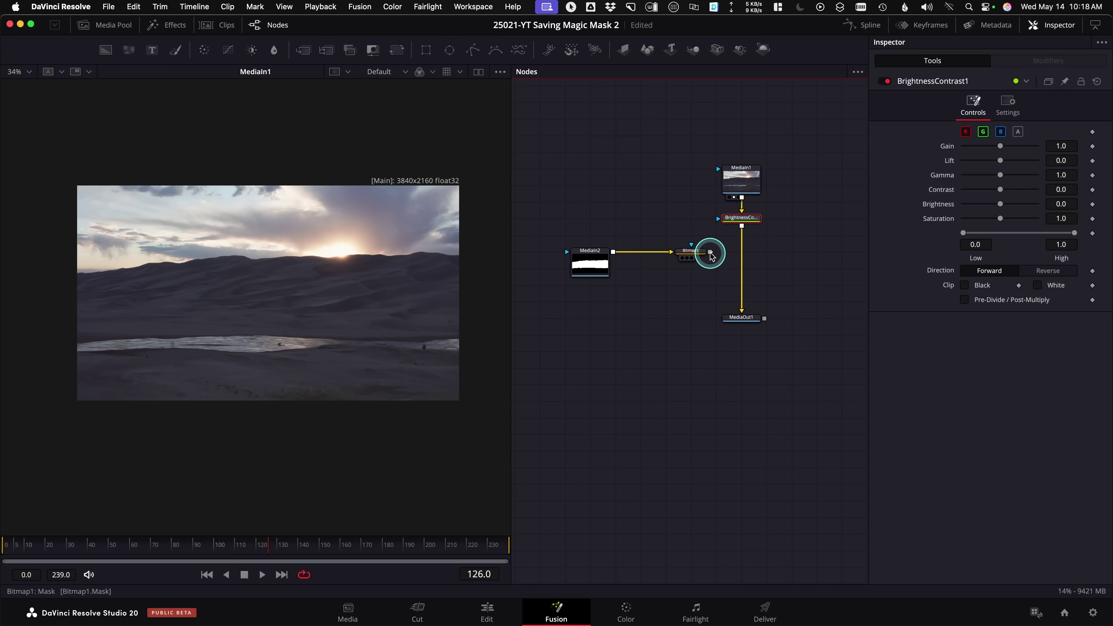
drag(710, 252, 728, 219)
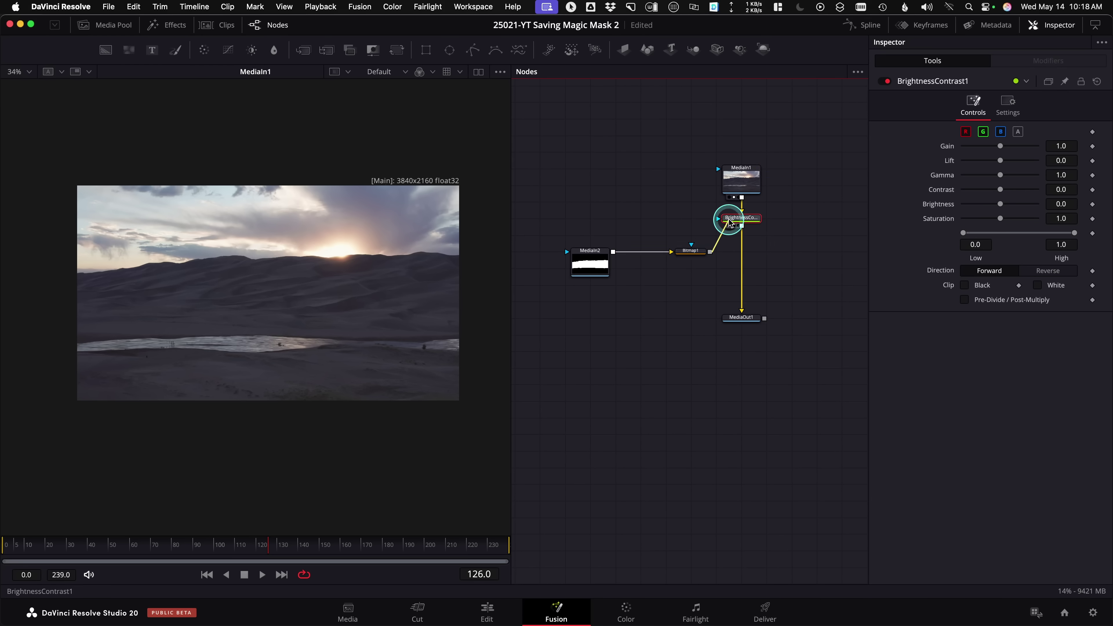
click(729, 220)
key(1)
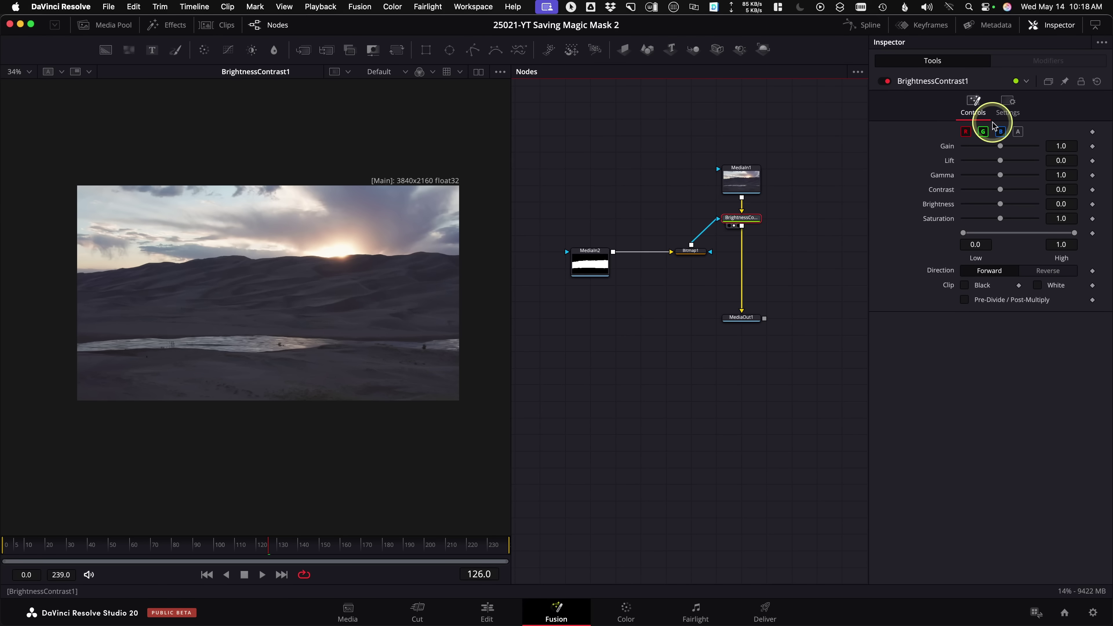
click(1005, 107)
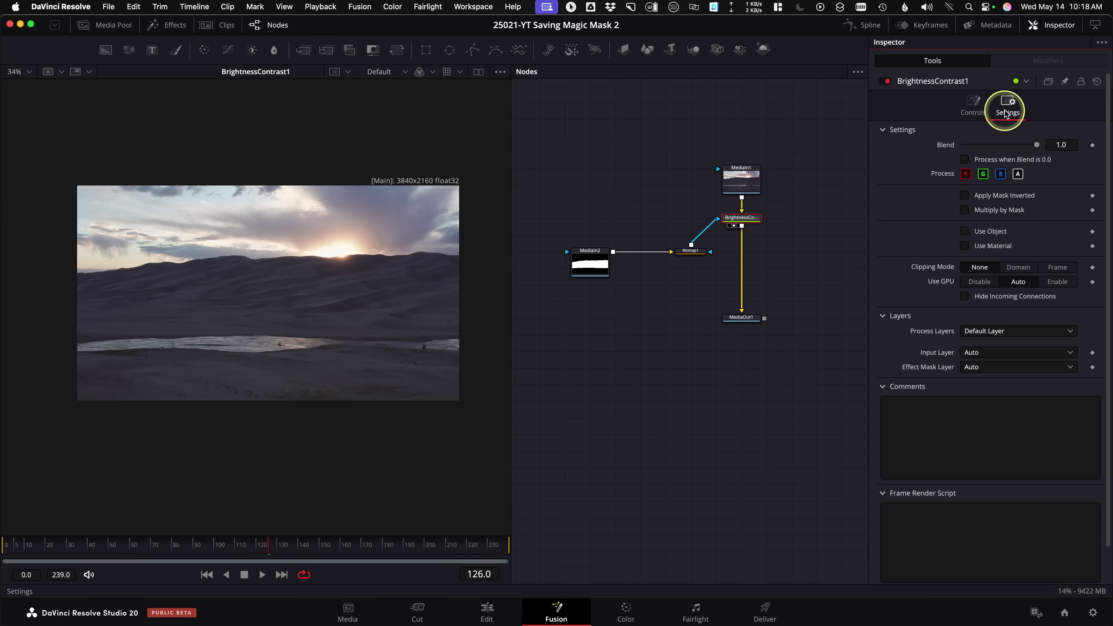
click(965, 210)
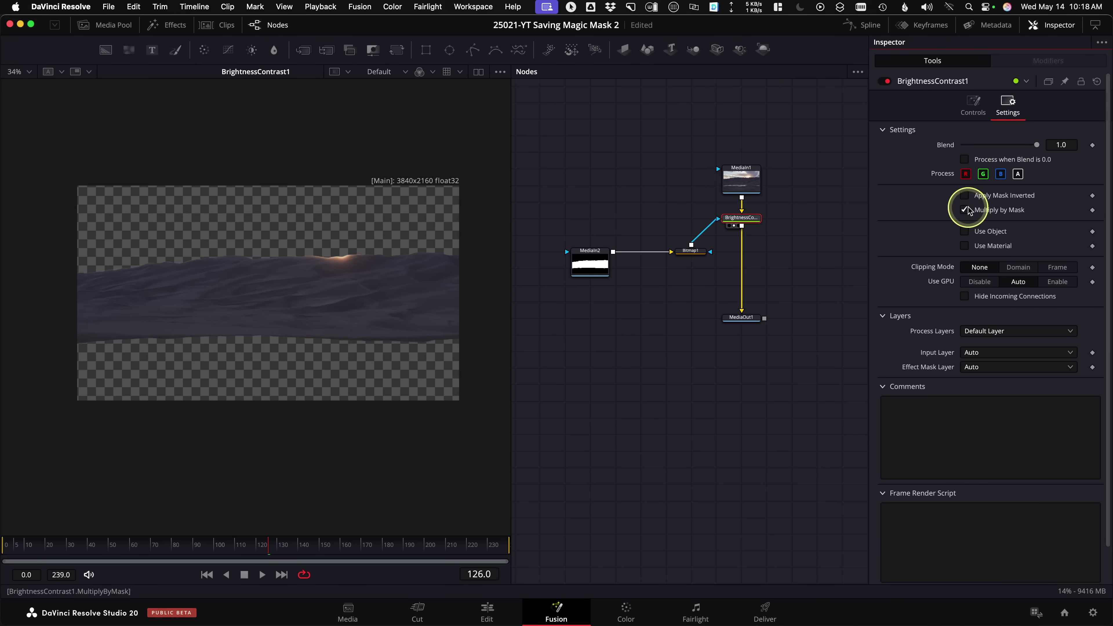
Line up MediaIn2 and Bitmap1 in a row with BrightnessContrast1 and move MediaIn1 farther up and to the right.
drag(704, 258, 674, 222)
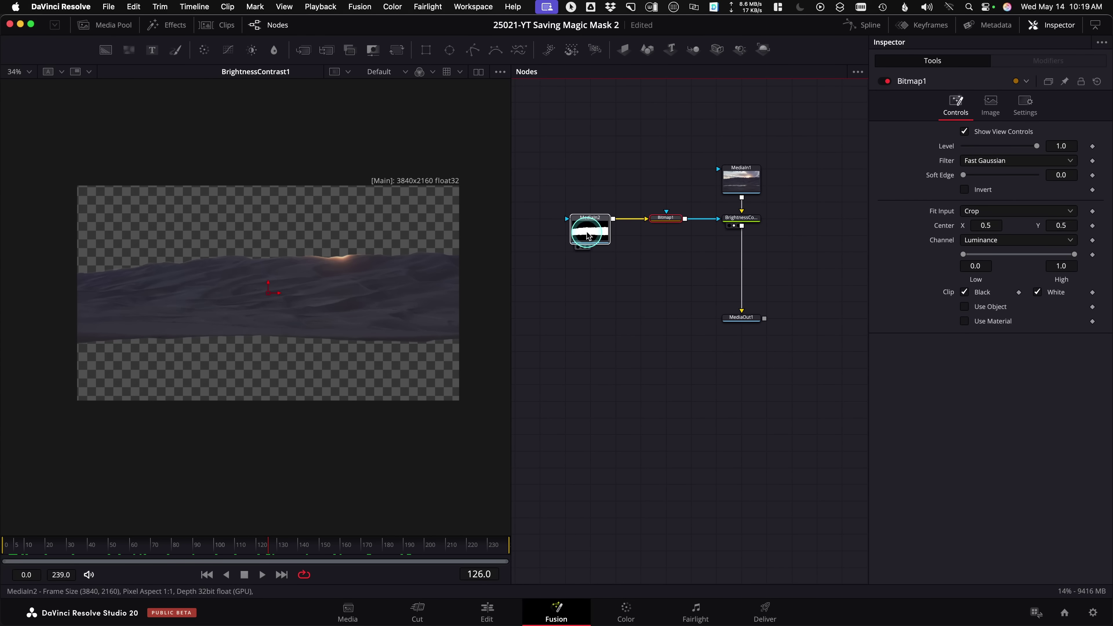
click(587, 235)
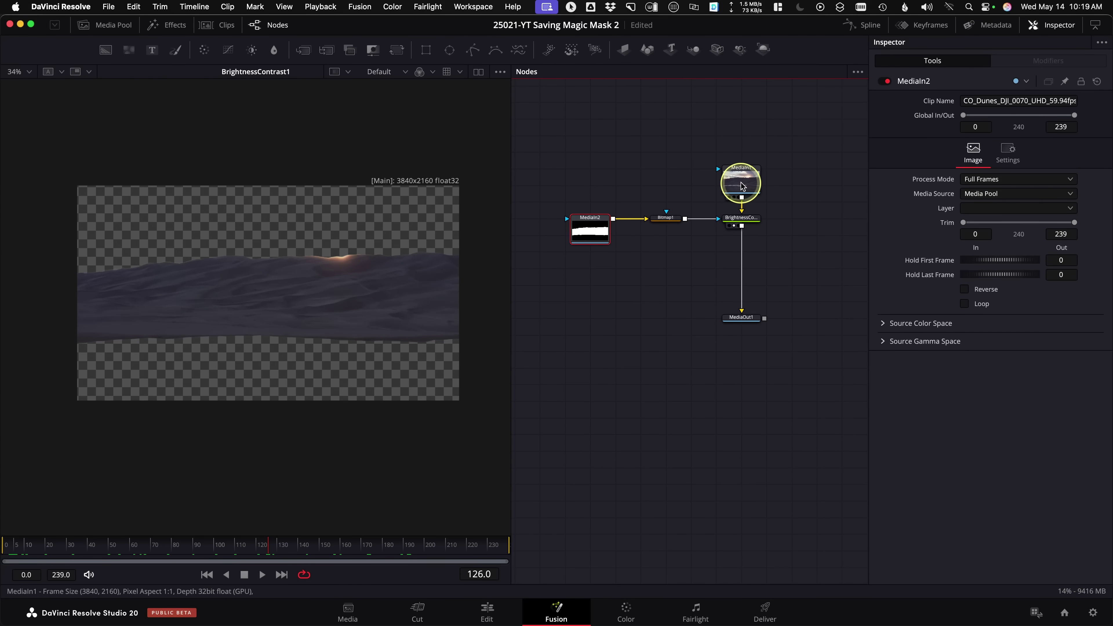
drag(742, 186, 817, 150)
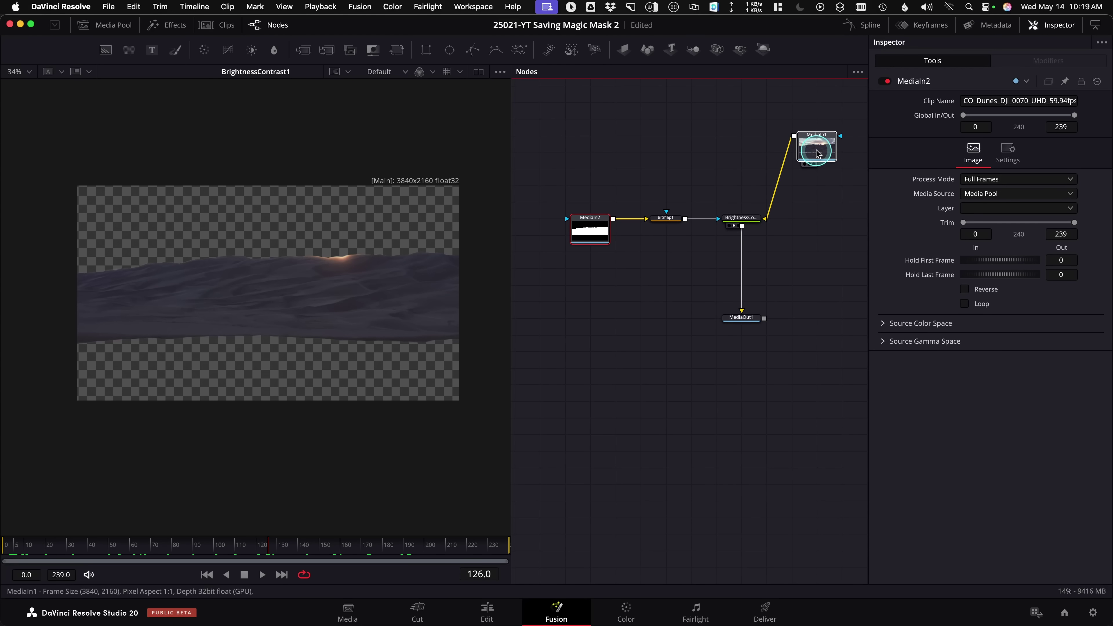
drag(792, 257, 734, 305)
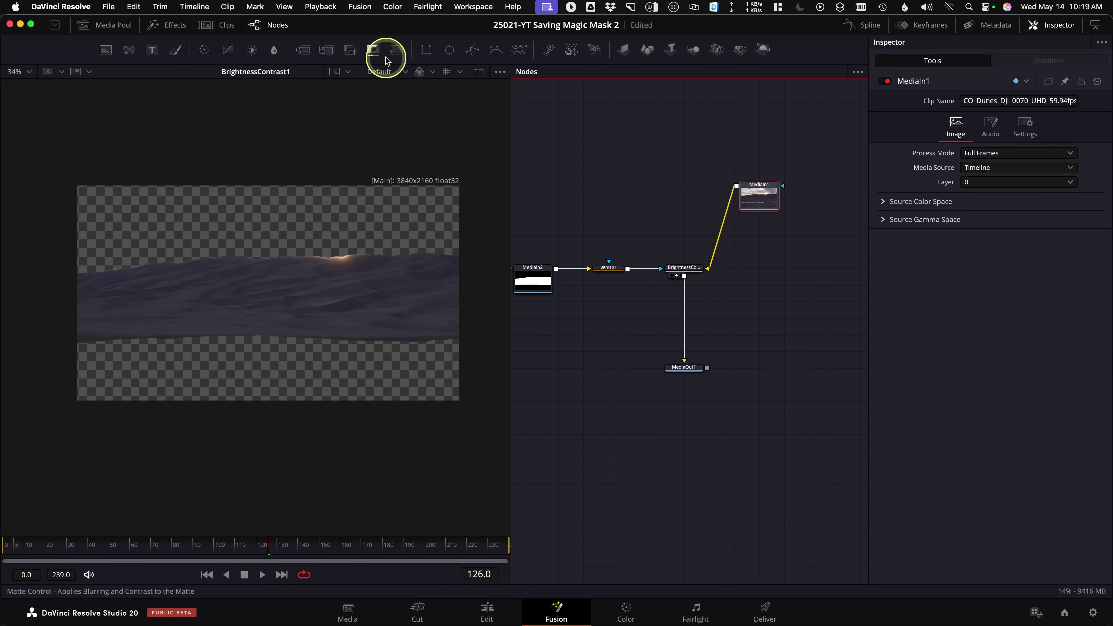
Add a Text+ node reading "some text" and merge it over MediaIn1, showing Merge1 in the viewer.
drag(152, 50, 766, 287)
click(977, 217)
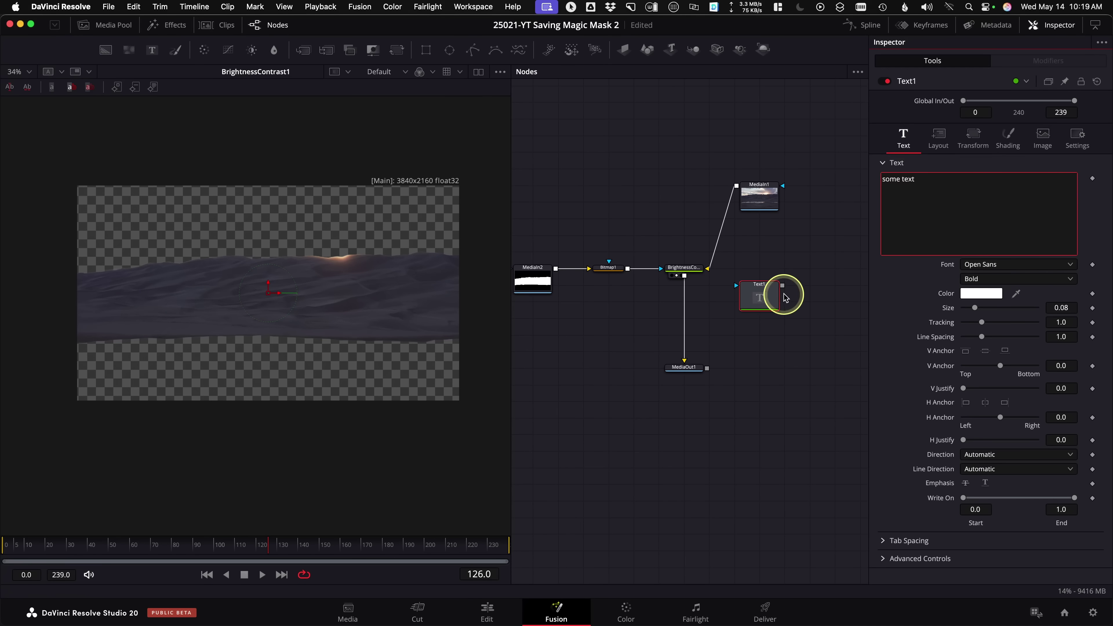
drag(770, 198, 785, 175)
drag(706, 267, 809, 173)
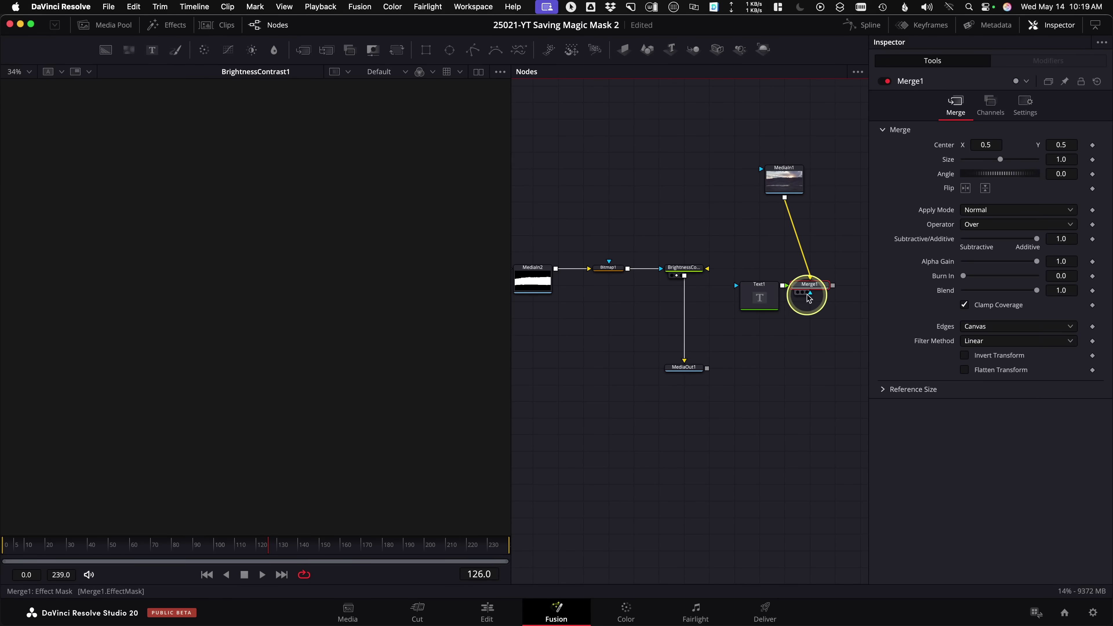
click(747, 294)
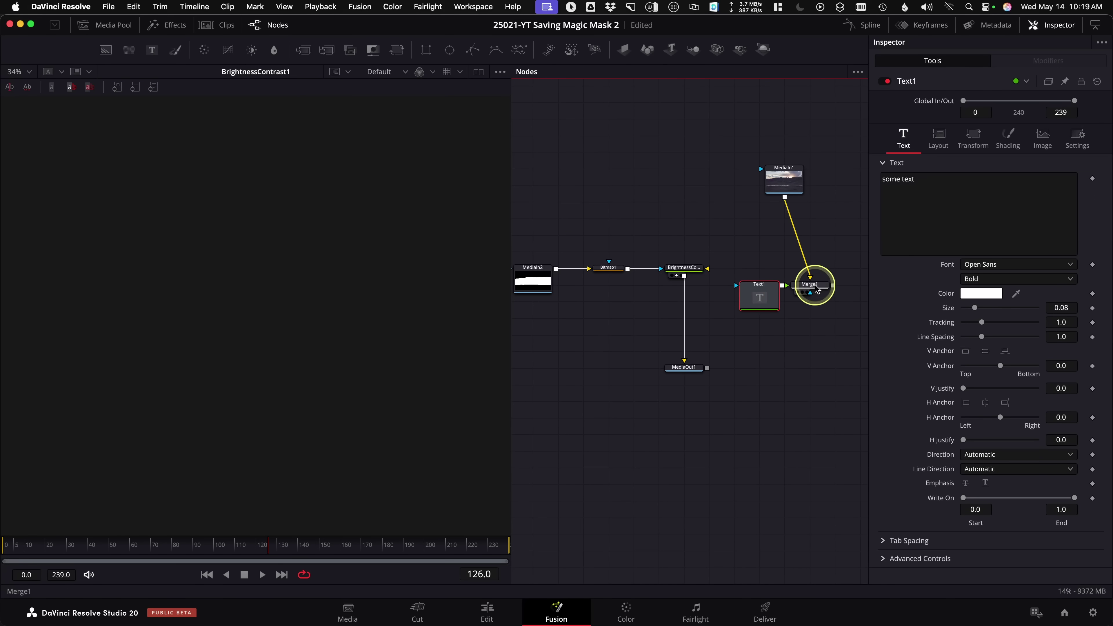
drag(811, 285, 226, 190)
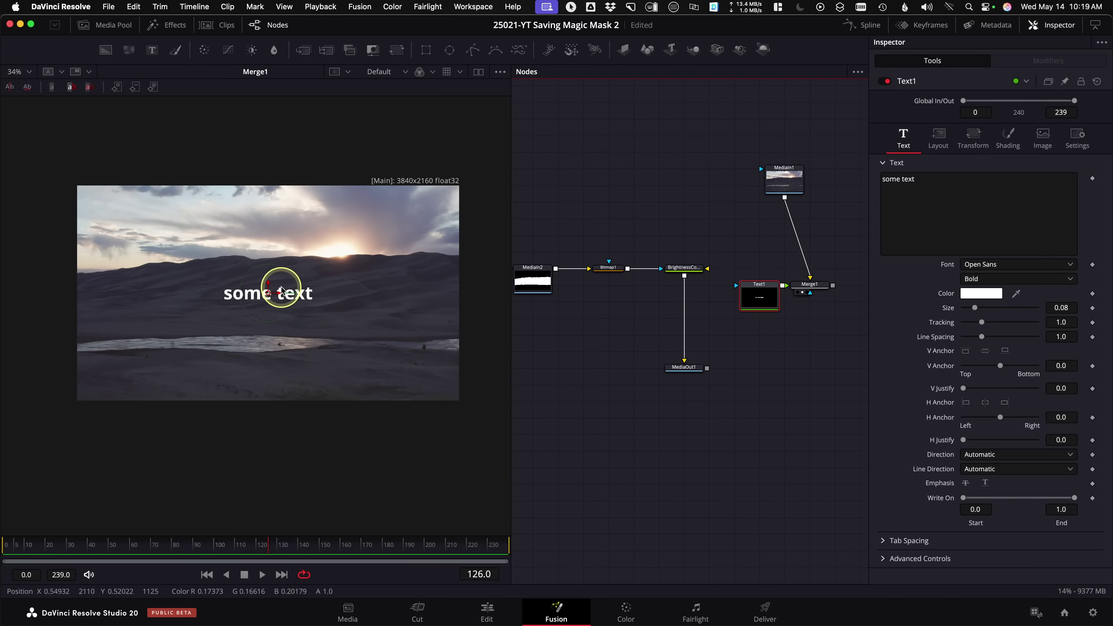
Move the text up to overlap the dune ridge and set its Size to about 0.22.
drag(267, 281, 267, 241)
click(1012, 303)
drag(982, 309, 995, 307)
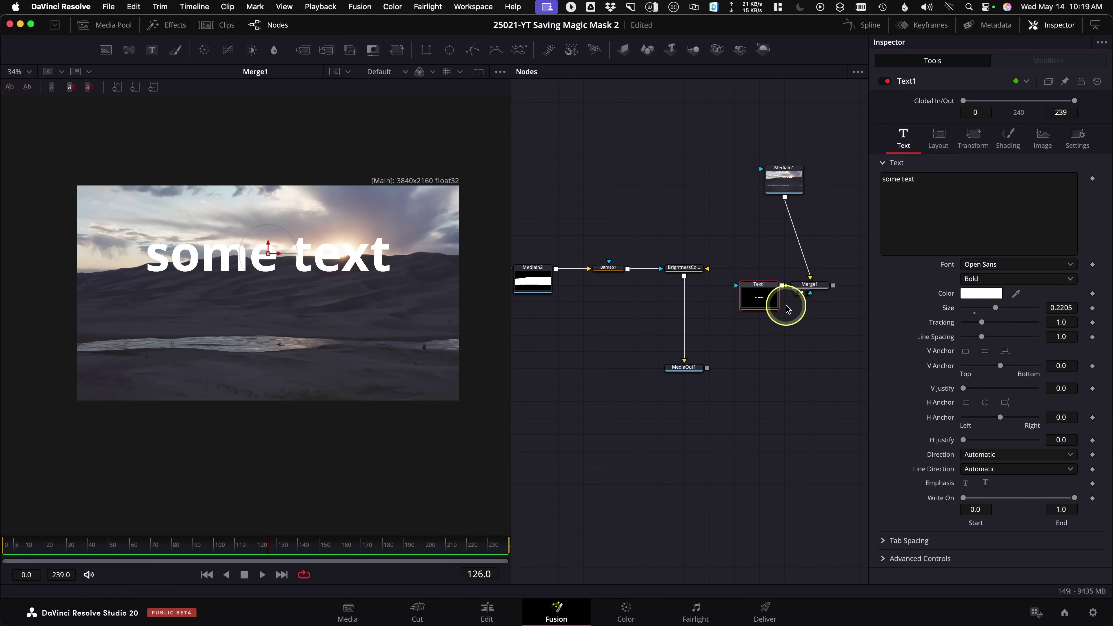
Move MediaIn2, Bitmap1, BrightnessContrast1 and MediaOut1 below the text nodes, and shift Text1 and Merge1 to the right.
drag(533, 242, 712, 377)
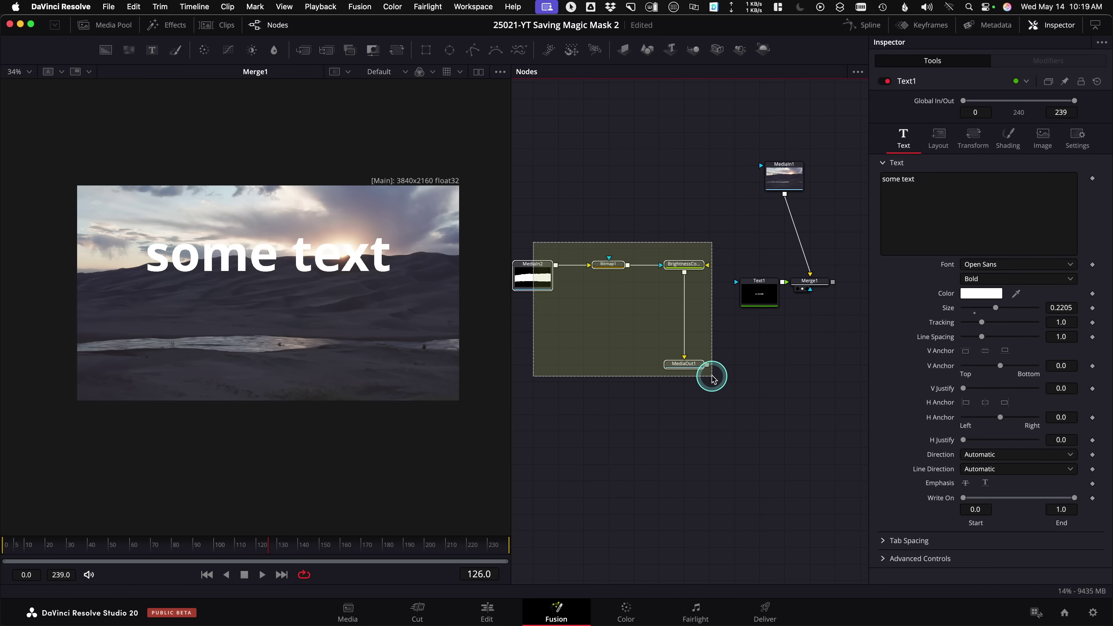
drag(684, 264, 766, 397)
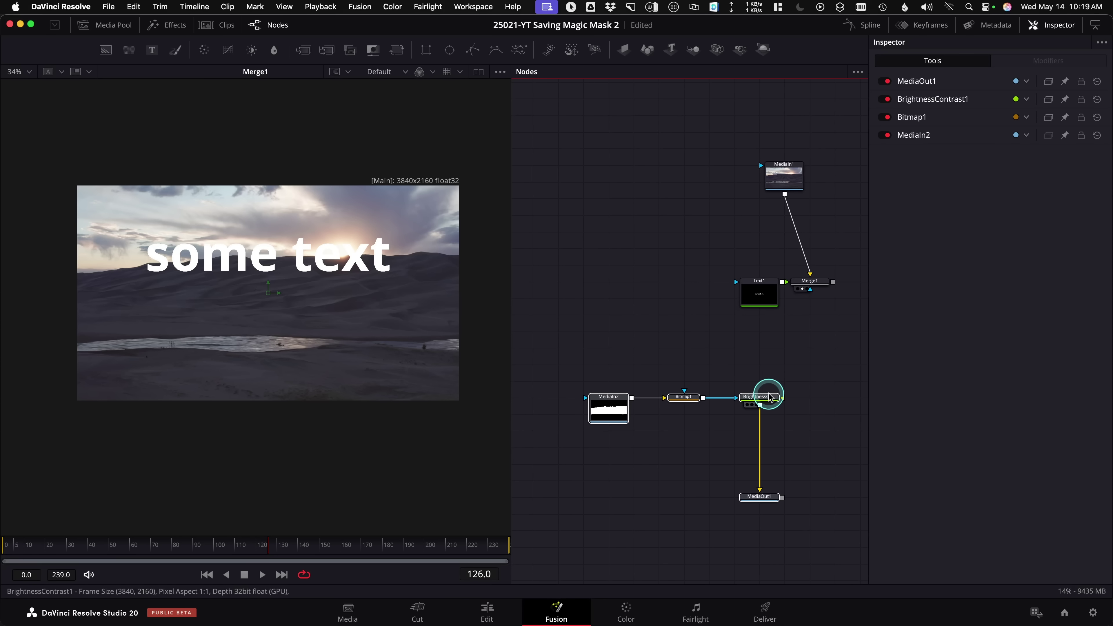
scroll(760, 353, right, 3)
click(718, 276)
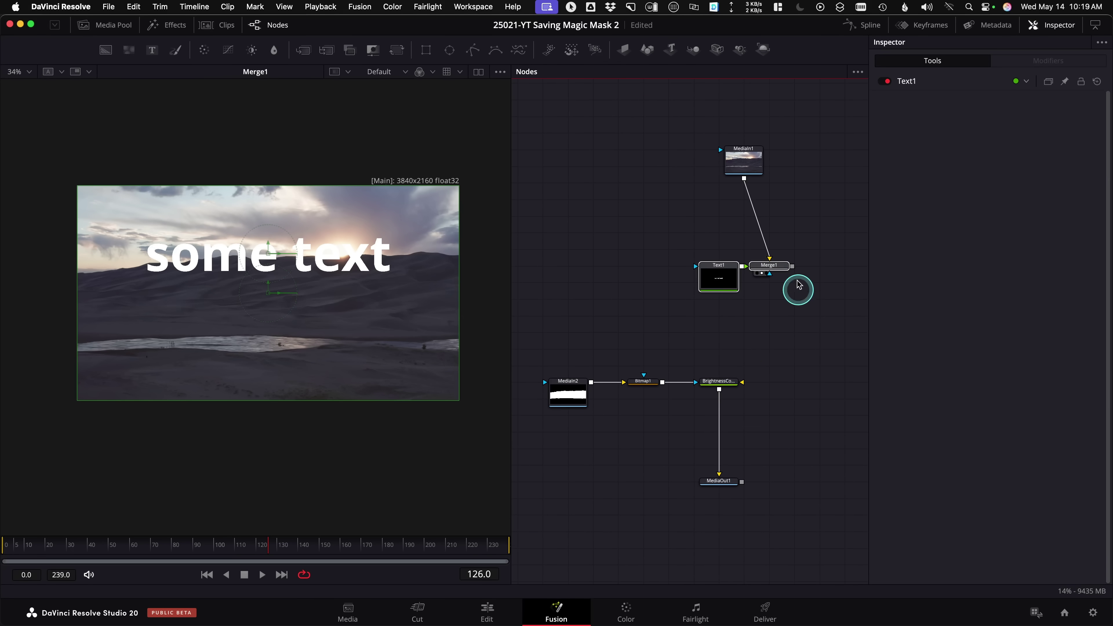
drag(769, 265, 820, 281)
Connect MediaIn1 to the BrightnessContrast1 input and view BrightnessContrast1 and Merge1 in turn.
drag(756, 195, 202, 278)
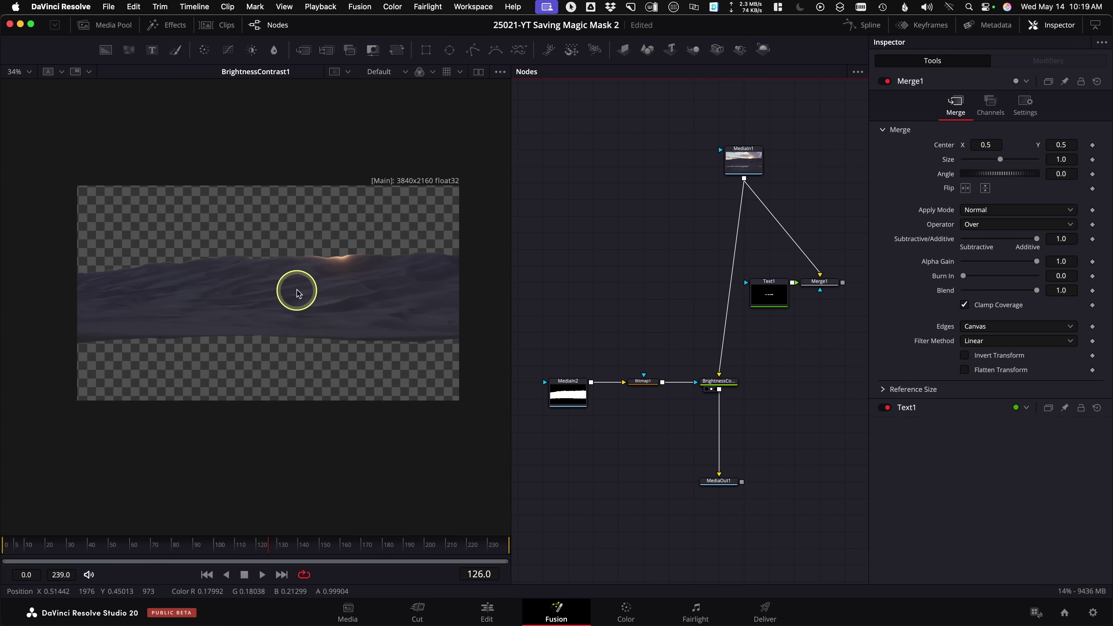
drag(816, 283, 506, 260)
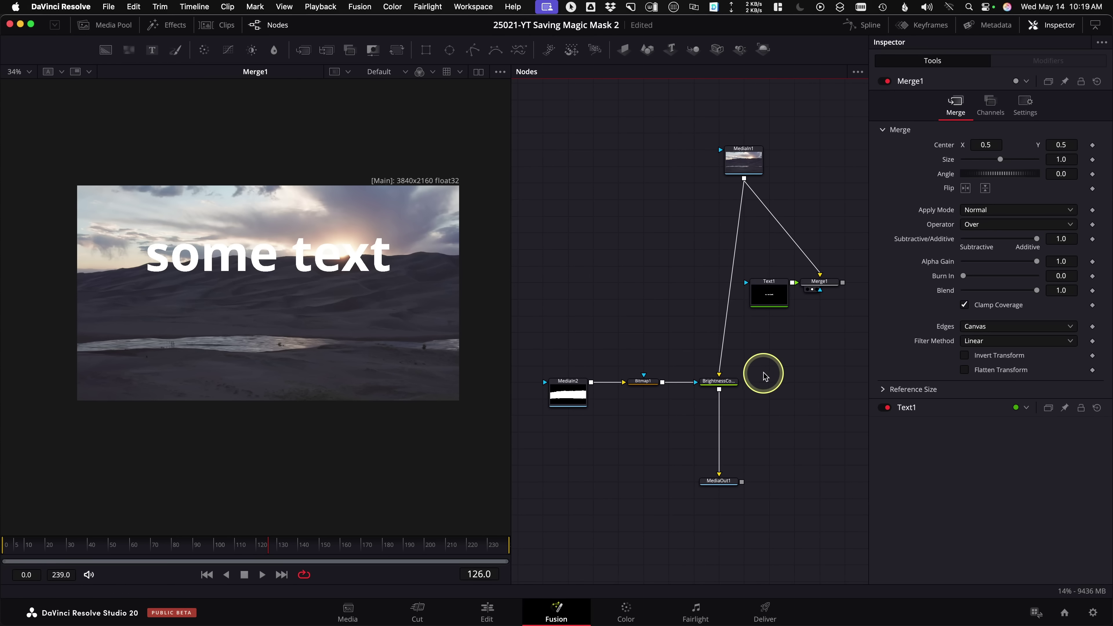
Merge BrightnessContrast1 over Merge1, view the combined result, and connect it to MediaOut1.
drag(719, 389, 842, 285)
drag(160, 266, 161, 266)
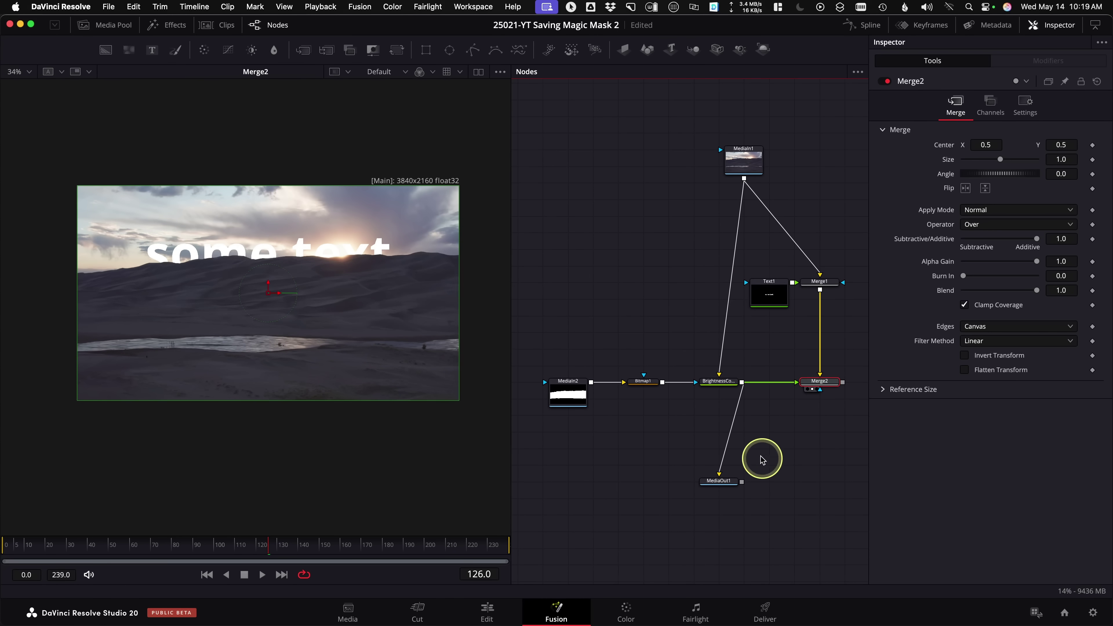
drag(843, 385, 831, 471)
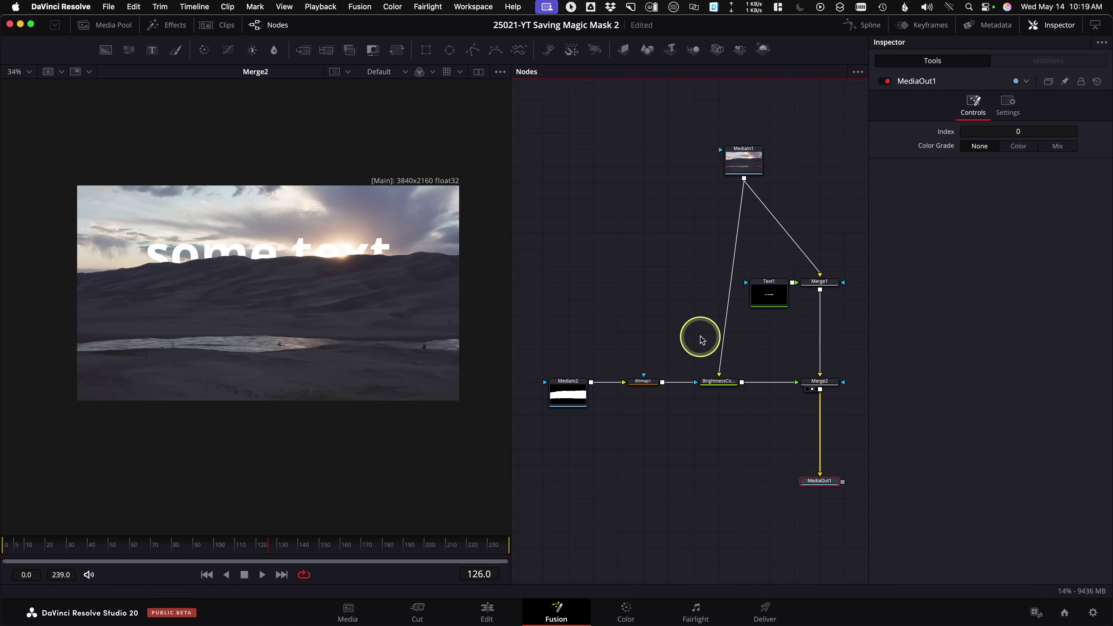
Check the text behind the dunes at different frames in Fusion and on the Edit page.
click(127, 535)
drag(127, 536, 367, 536)
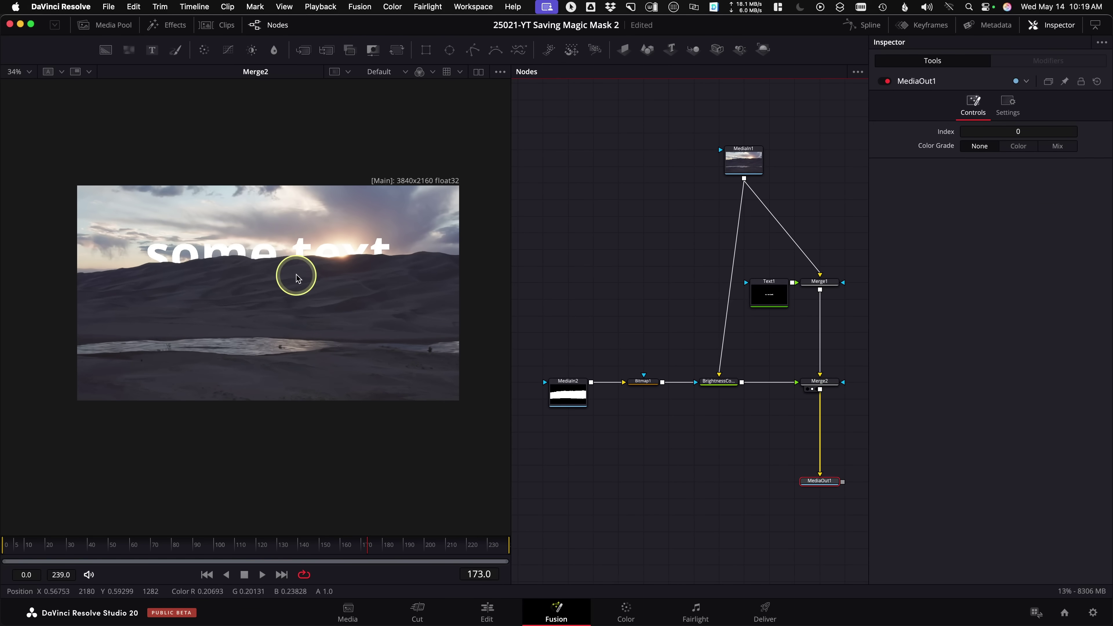
click(488, 607)
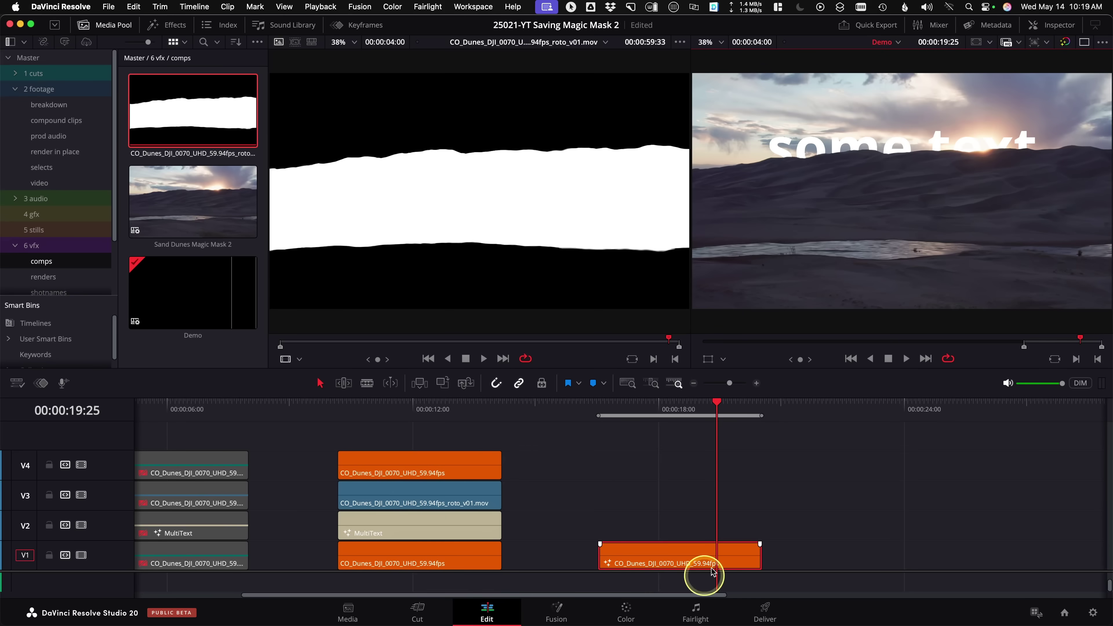
drag(693, 408, 669, 420)
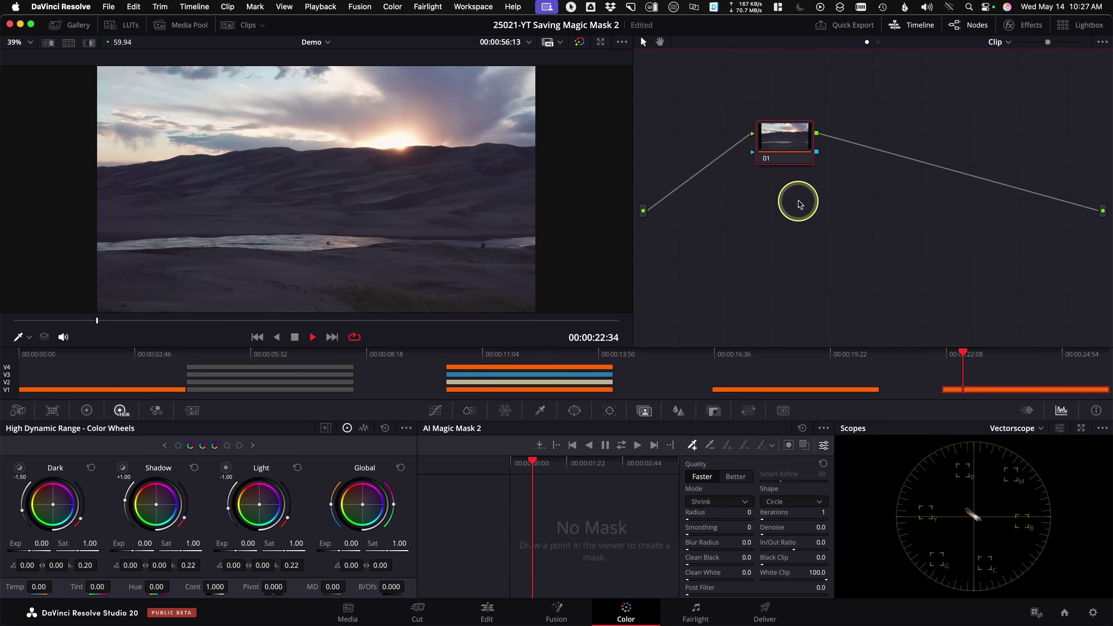
Add the dunes roto matte from the comps bin to the Color page node graph and connect it to node 01's key input.
click(180, 26)
drag(131, 75, 740, 212)
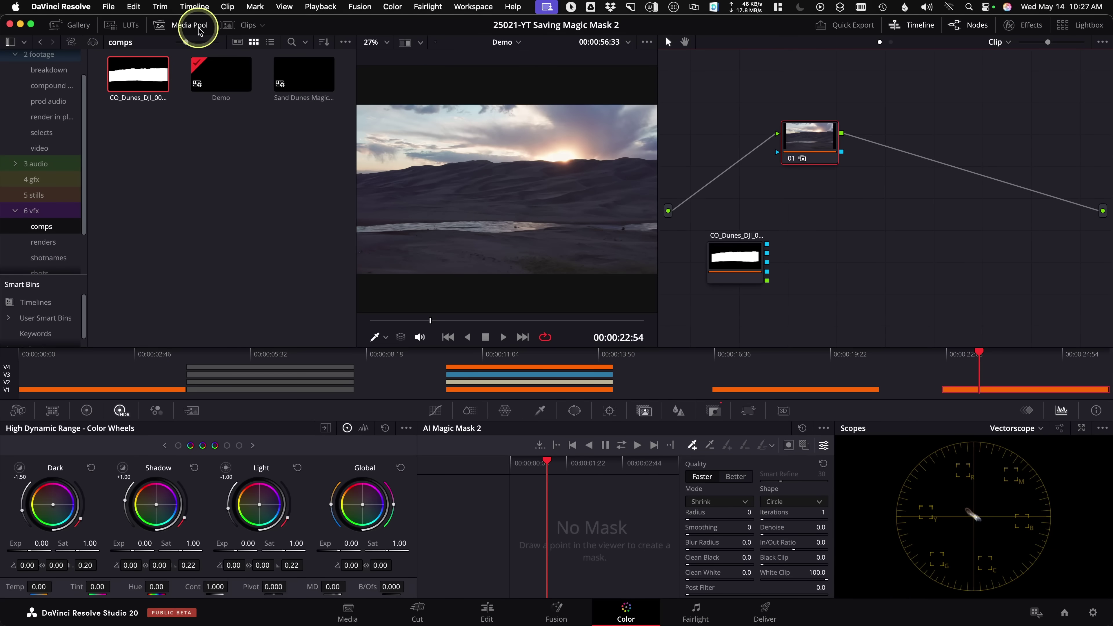
click(166, 26)
drag(737, 253, 811, 158)
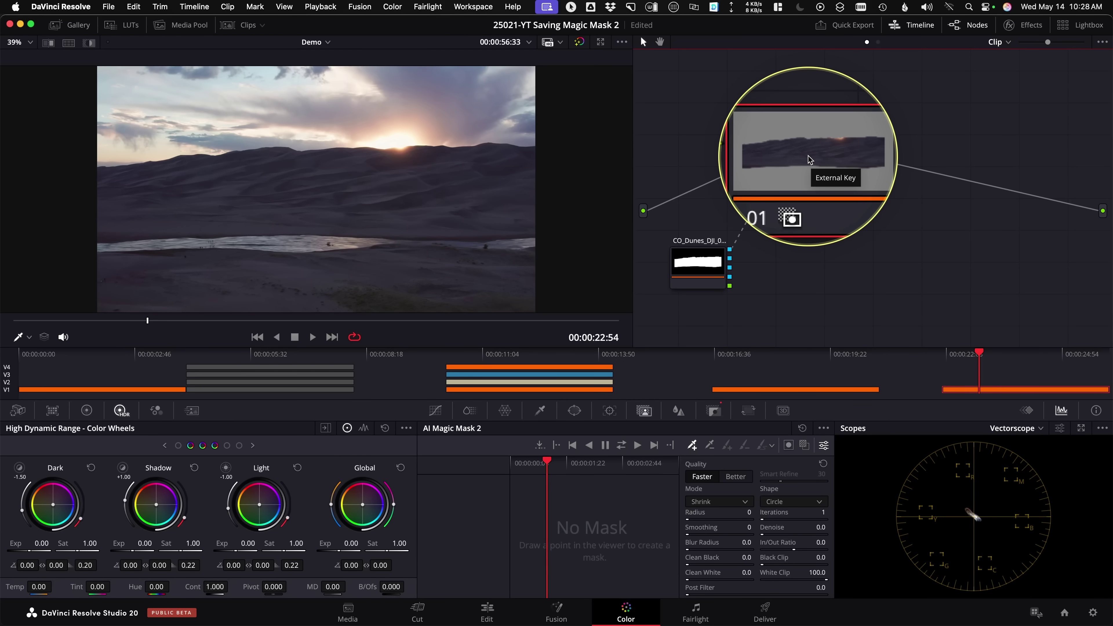
Check the clip on the Edit page, then add an alpha output on the Color page and connect node 01's key output to it.
click(493, 614)
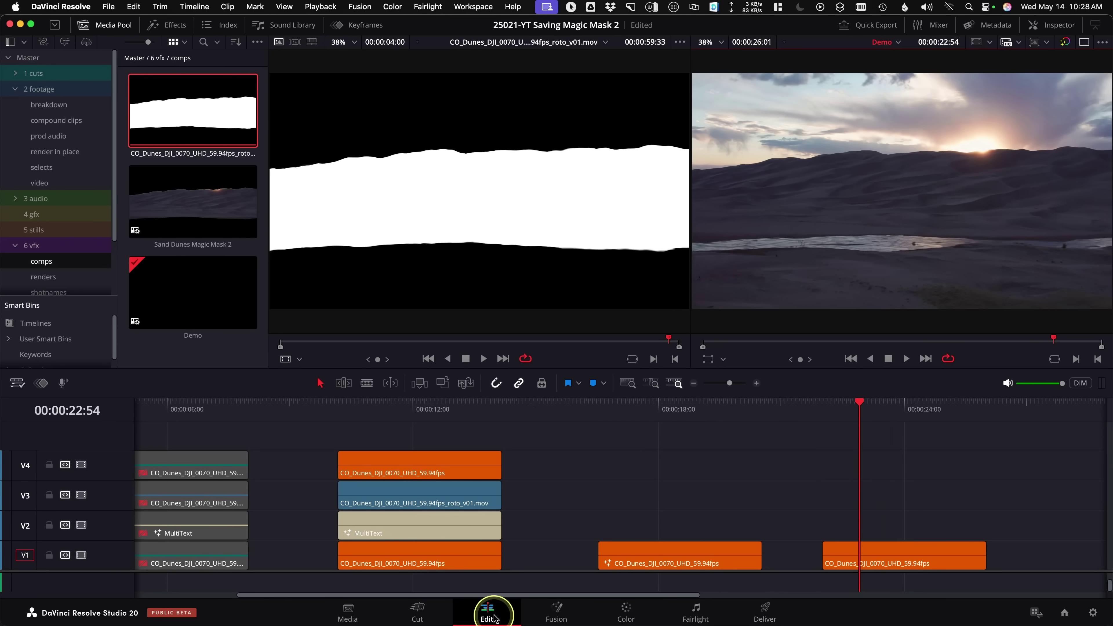
click(624, 612)
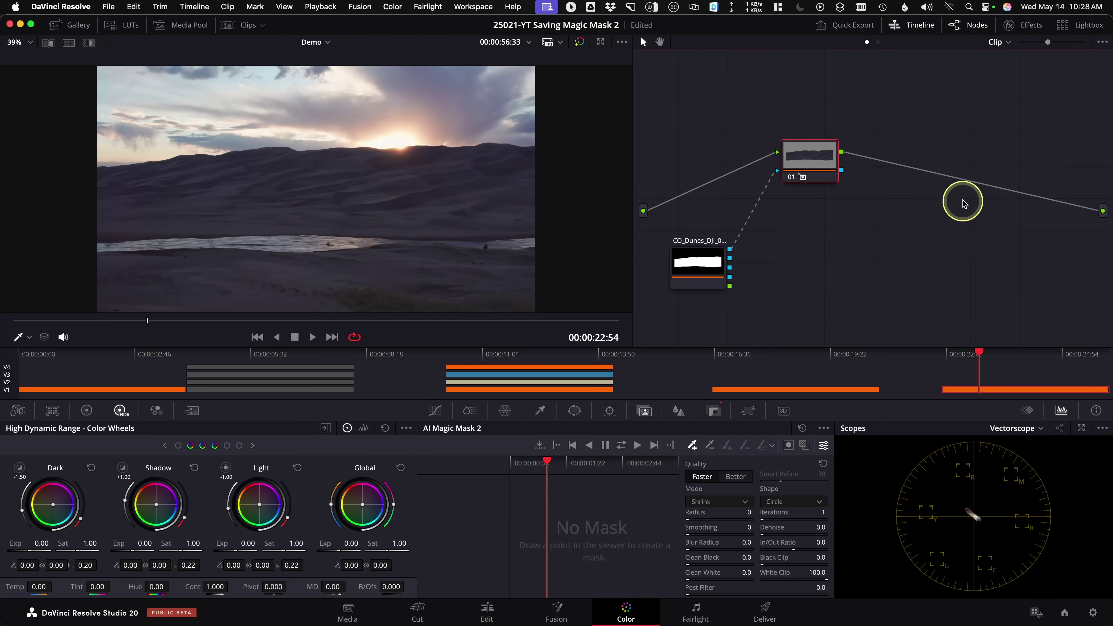
right_click(937, 219)
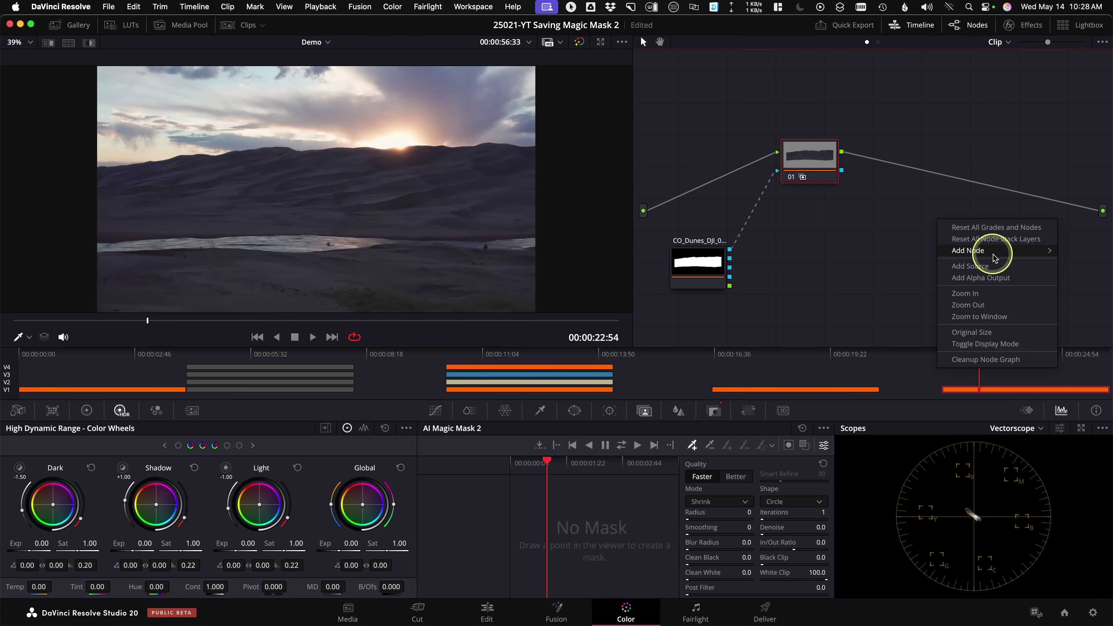
click(998, 278)
drag(841, 170, 1103, 232)
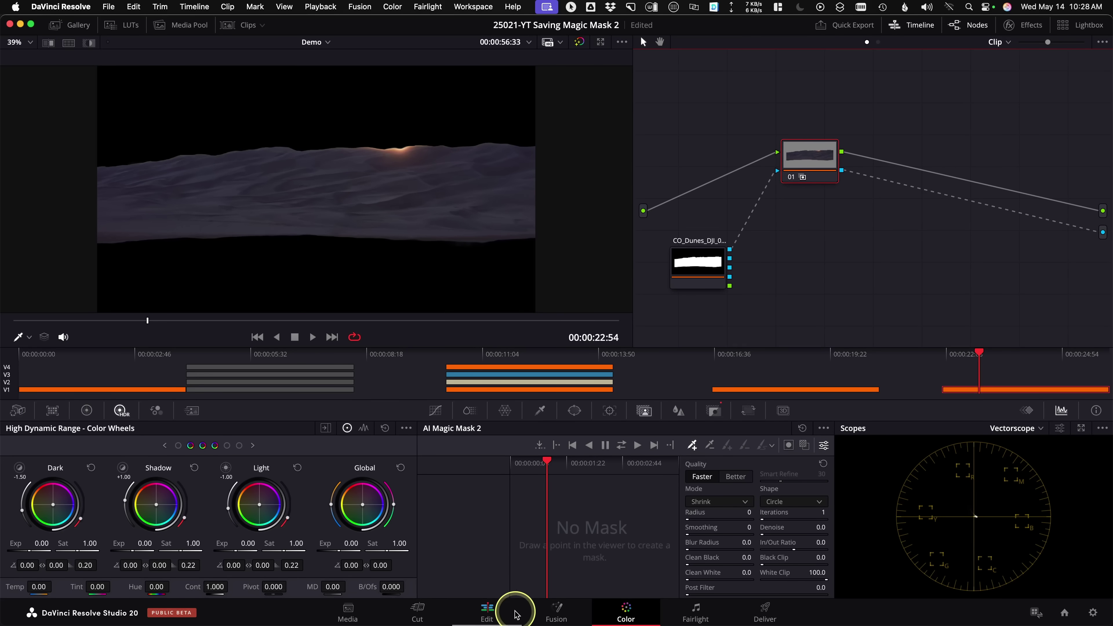
On the Edit page, duplicate the masked dunes clip onto V3 and copy the MultiText title onto V2 between the two clips.
click(487, 611)
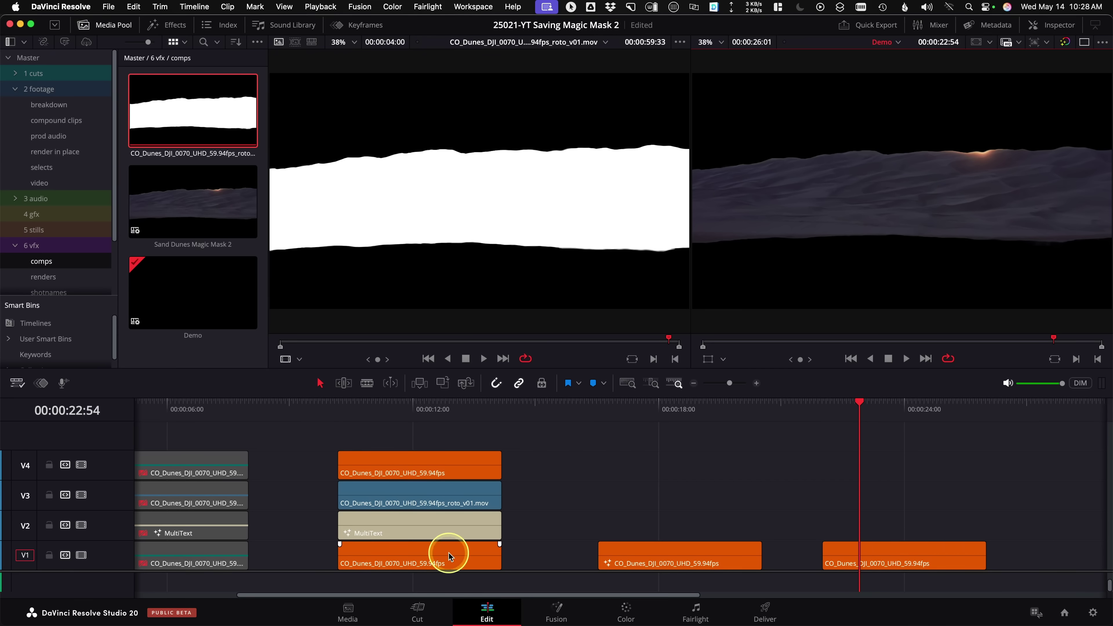
drag(891, 553, 891, 495)
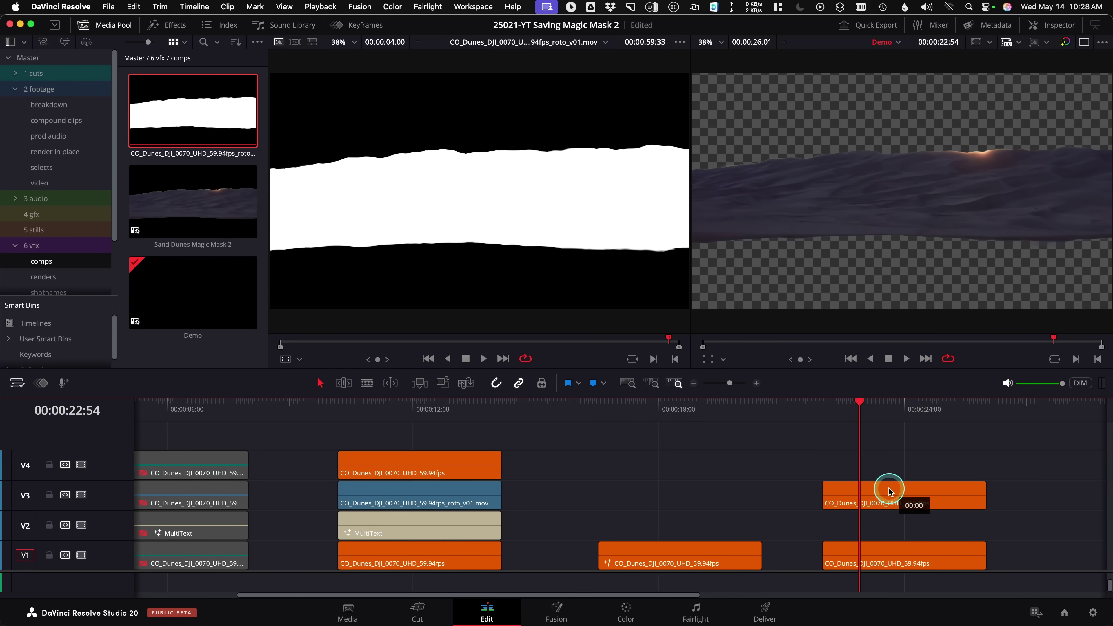
drag(417, 524, 902, 530)
drag(875, 428, 898, 420)
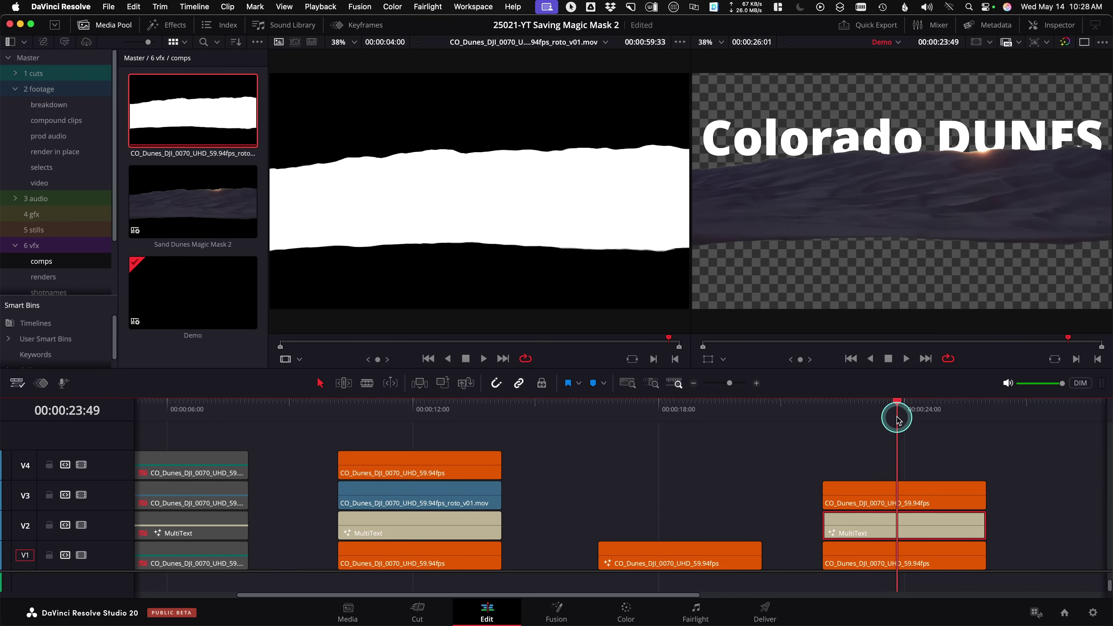
On the Color page, reset all grades and nodes of the V1 dunes clip beneath the title.
click(885, 539)
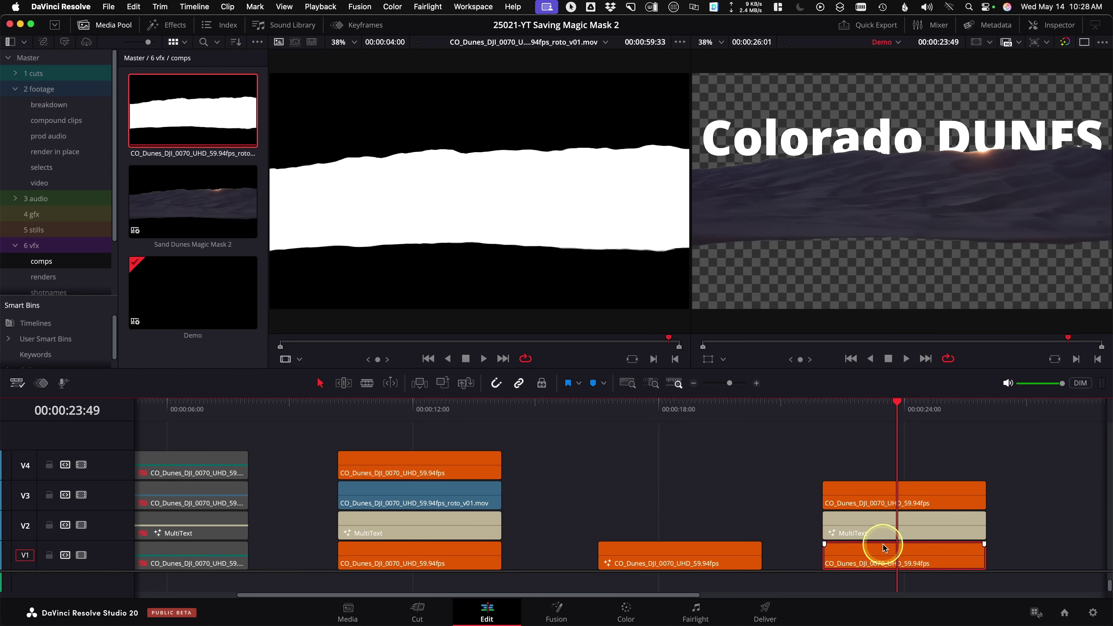
click(626, 610)
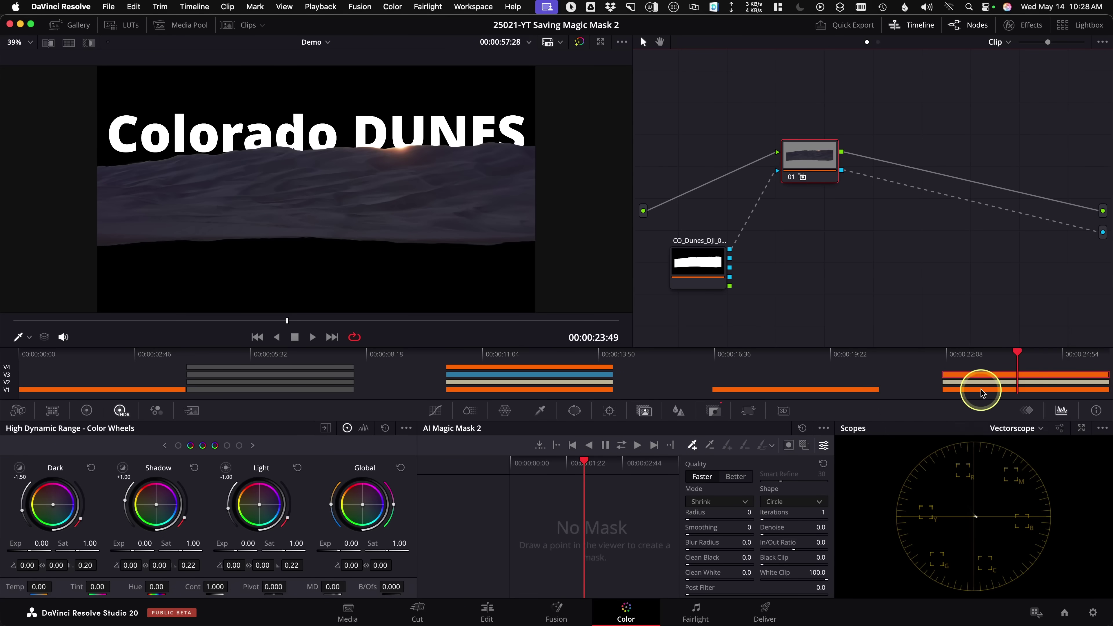
click(981, 390)
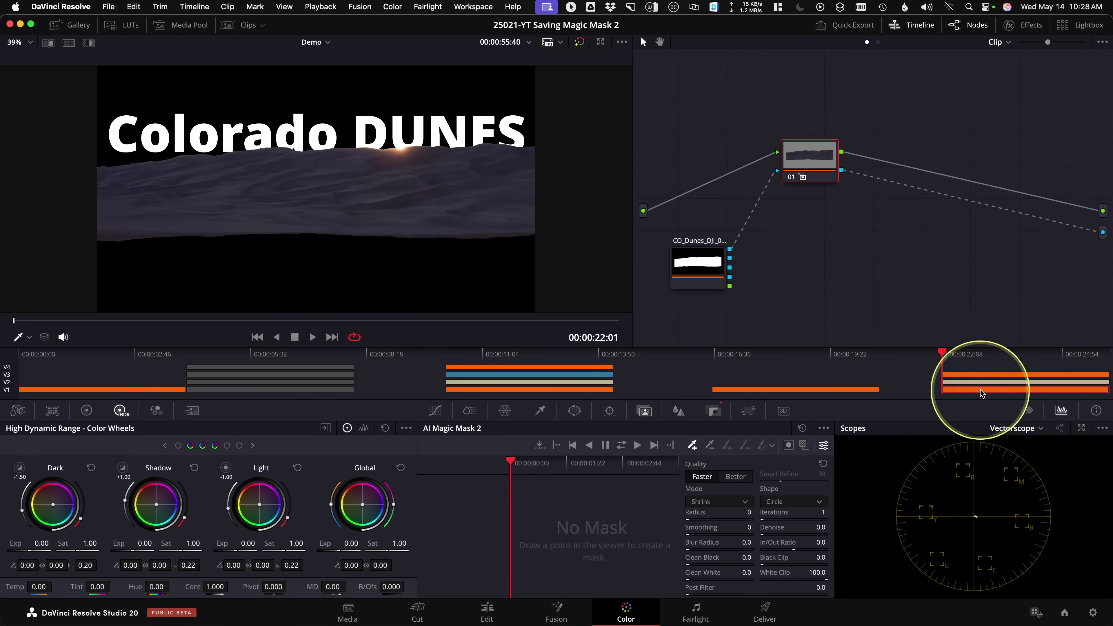
right_click(852, 97)
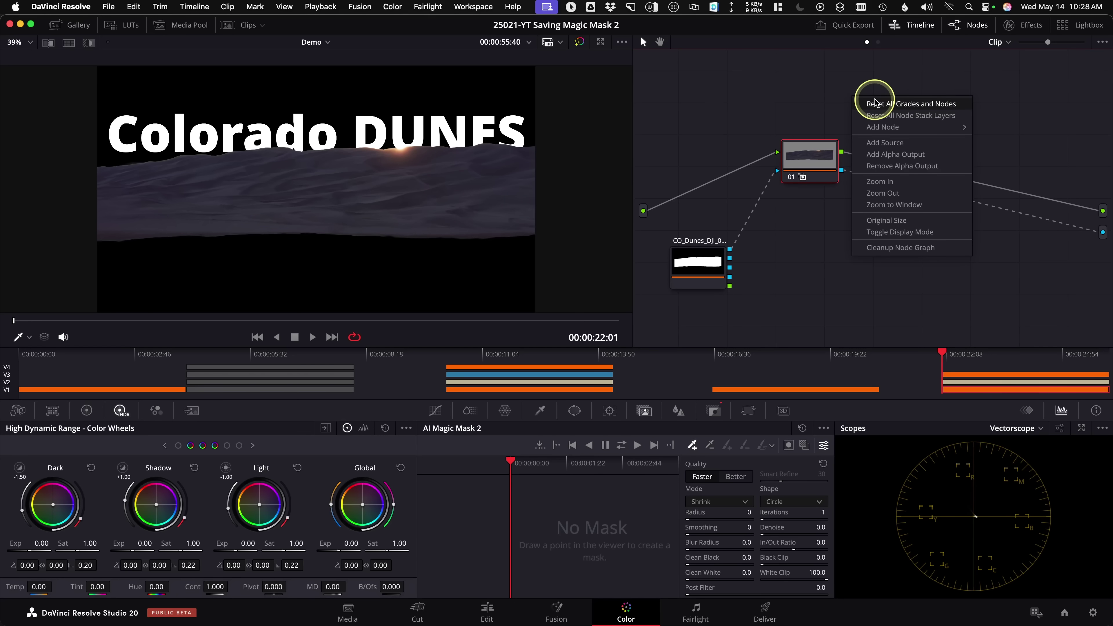
click(875, 103)
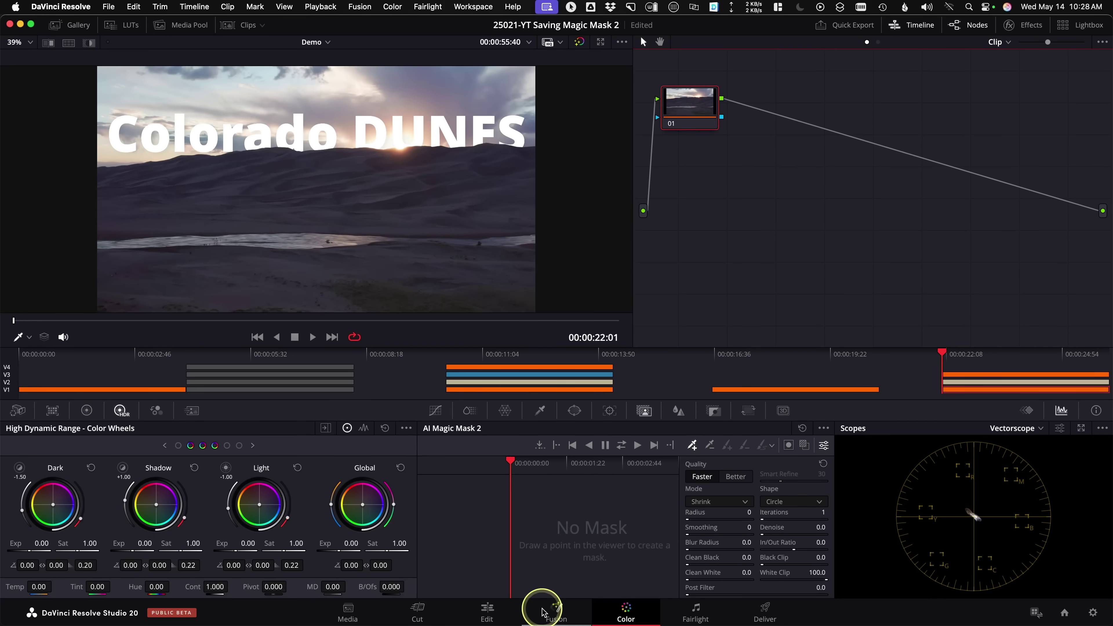
Check the title's edge against the dunes close up on the Edit page by scrubbing and playing the stacked clips.
click(487, 612)
drag(840, 413, 903, 420)
scroll(907, 163, up, 5)
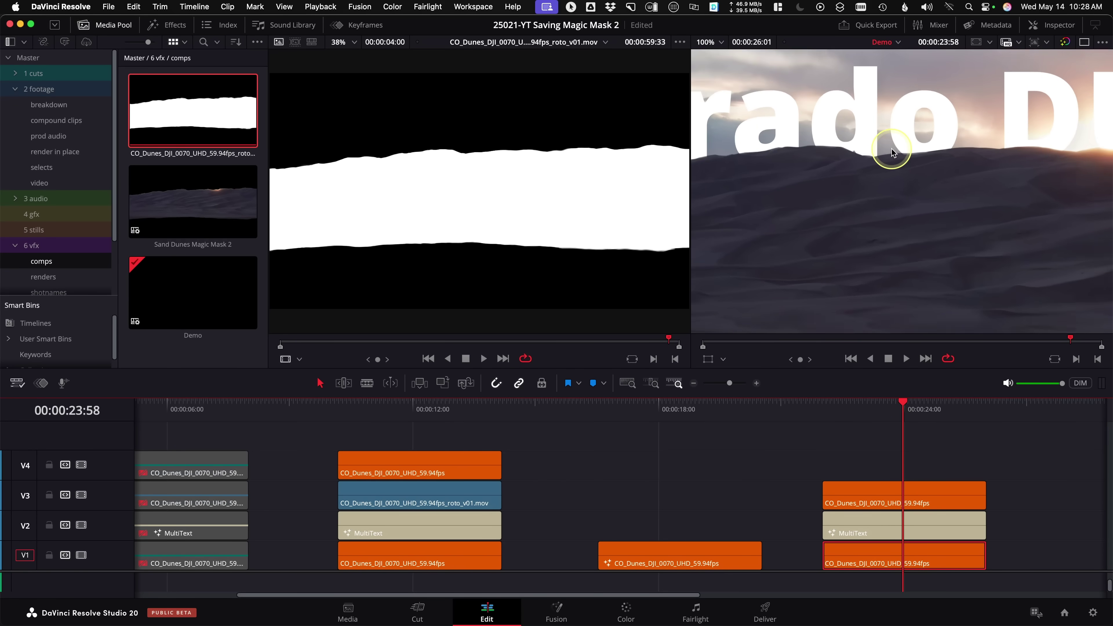
key(space)
drag(943, 405, 900, 427)
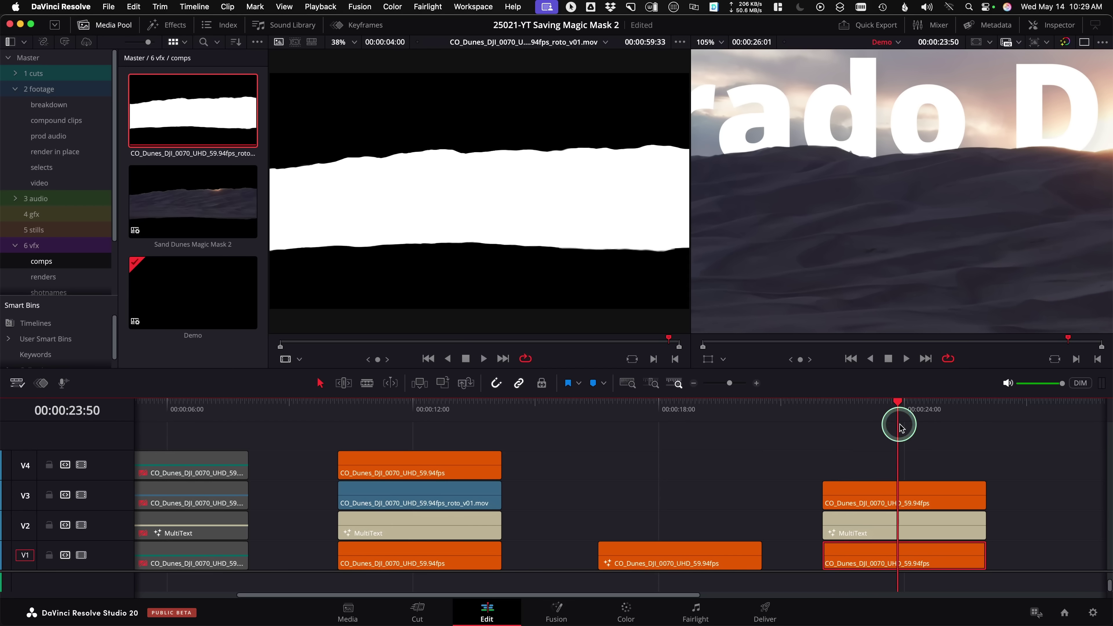